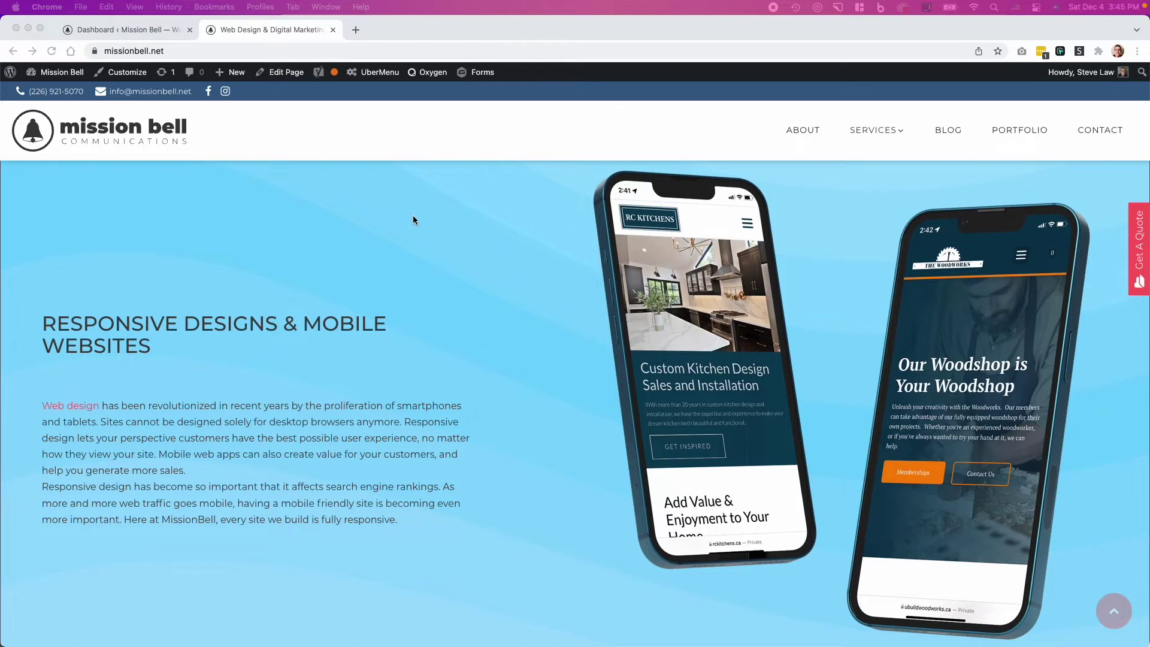
pyautogui.scroll(-1, 467, 216)
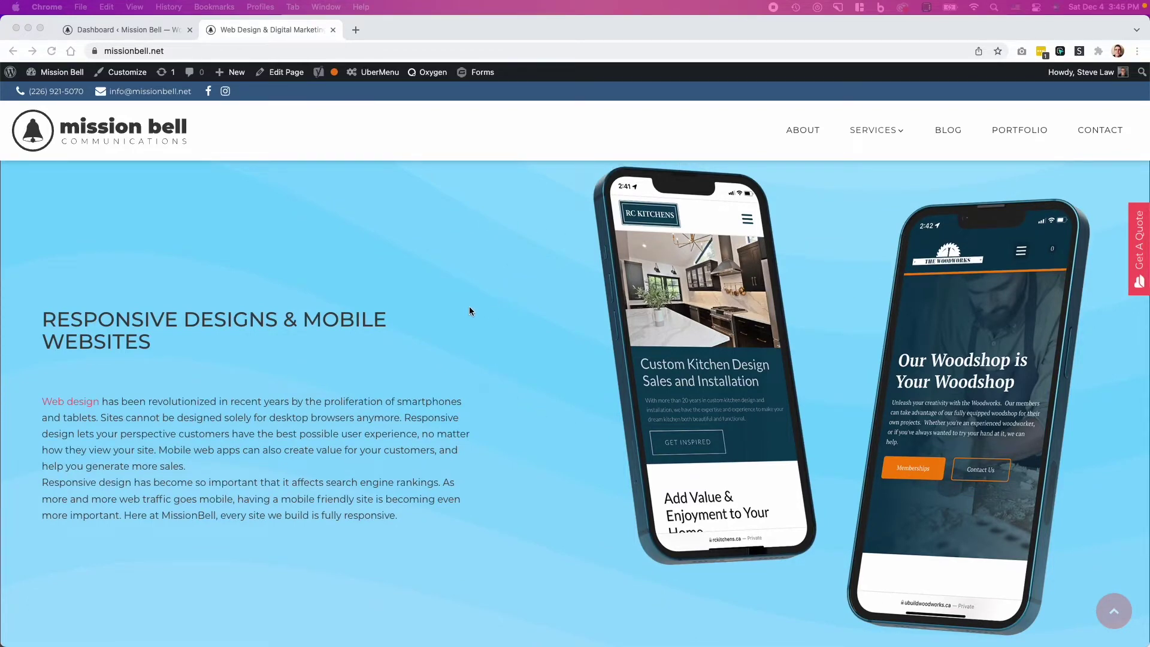
# Step: Open Motion.page from the WordPress dashboard and create a new animation timeline
pyautogui.click(134, 28)
pyautogui.click(45, 582)
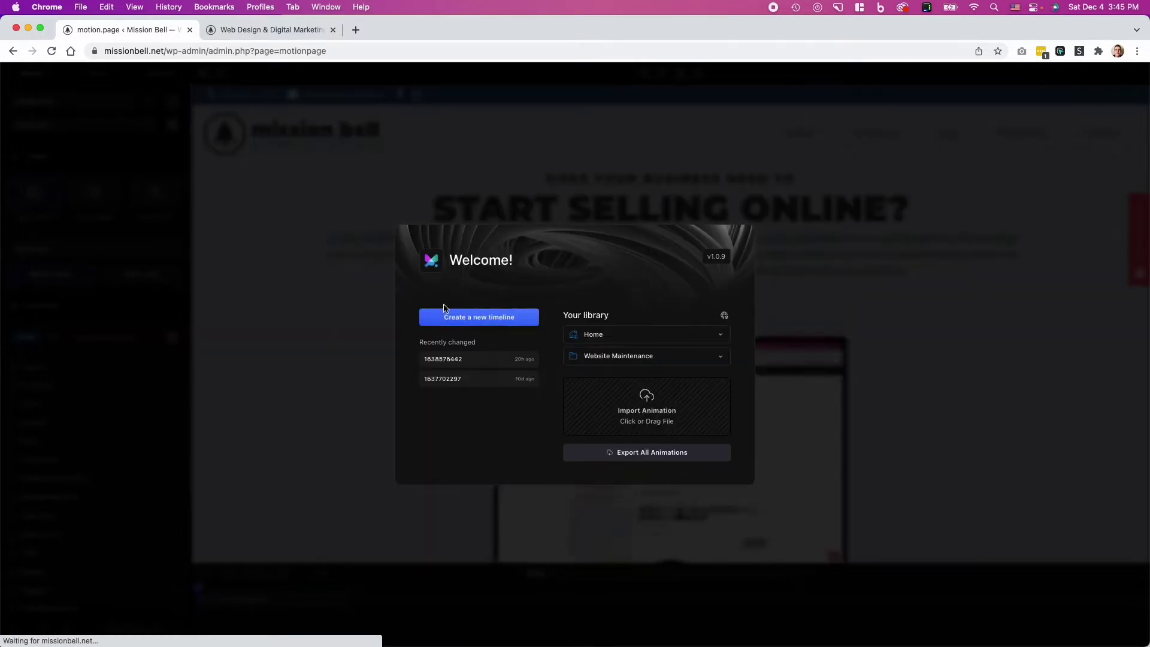
pyautogui.click(478, 316)
pyautogui.scroll(-10, 469, 331)
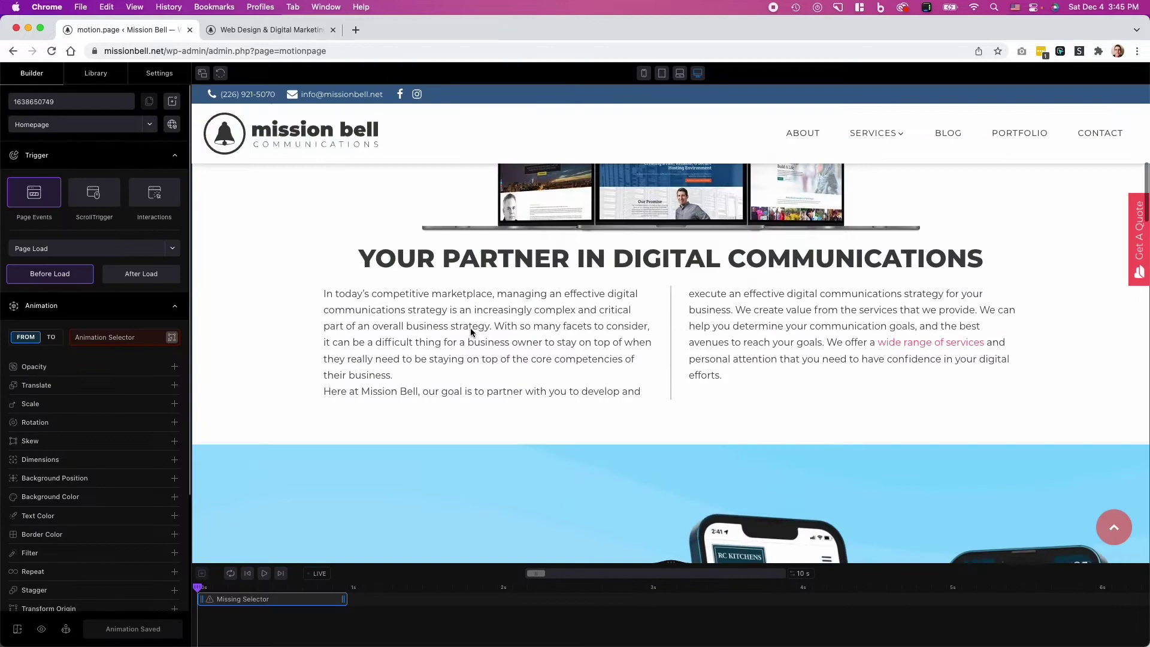
pyautogui.scroll(-8, 469, 328)
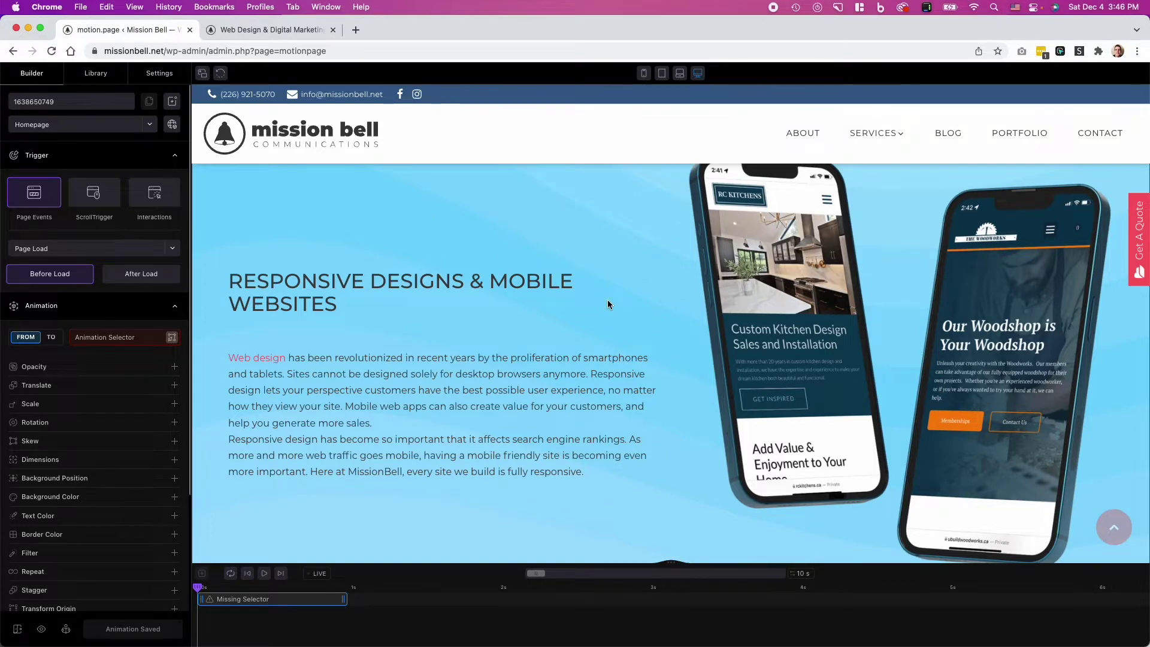
pyautogui.scroll(1, 607, 300)
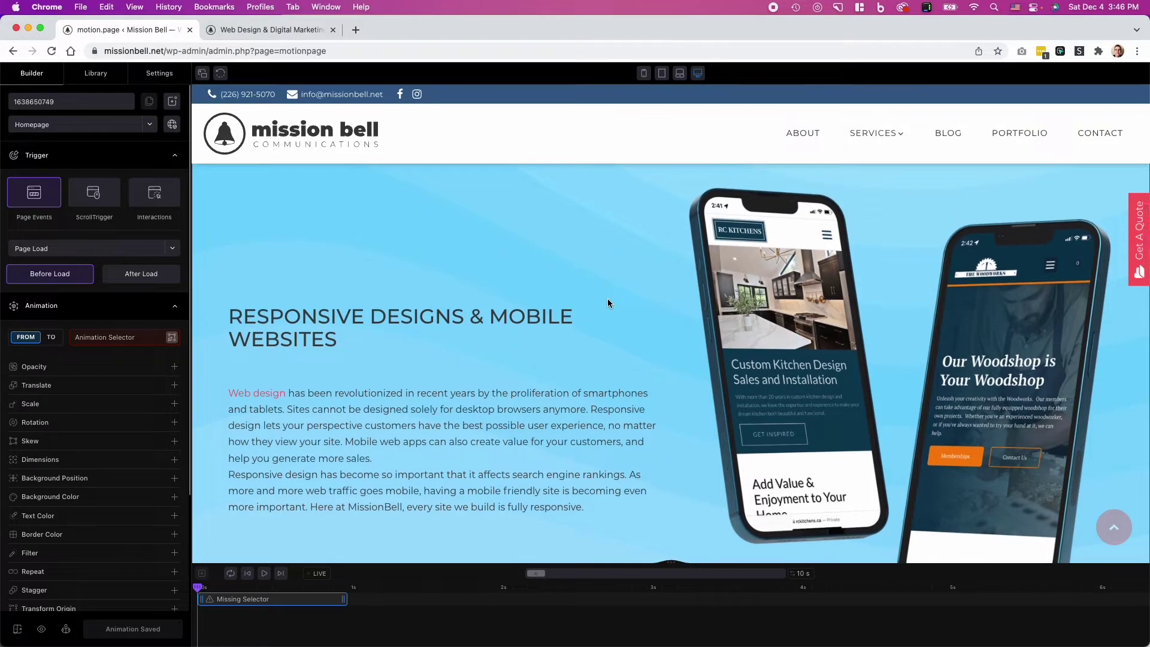
pyautogui.scroll(-1, 651, 247)
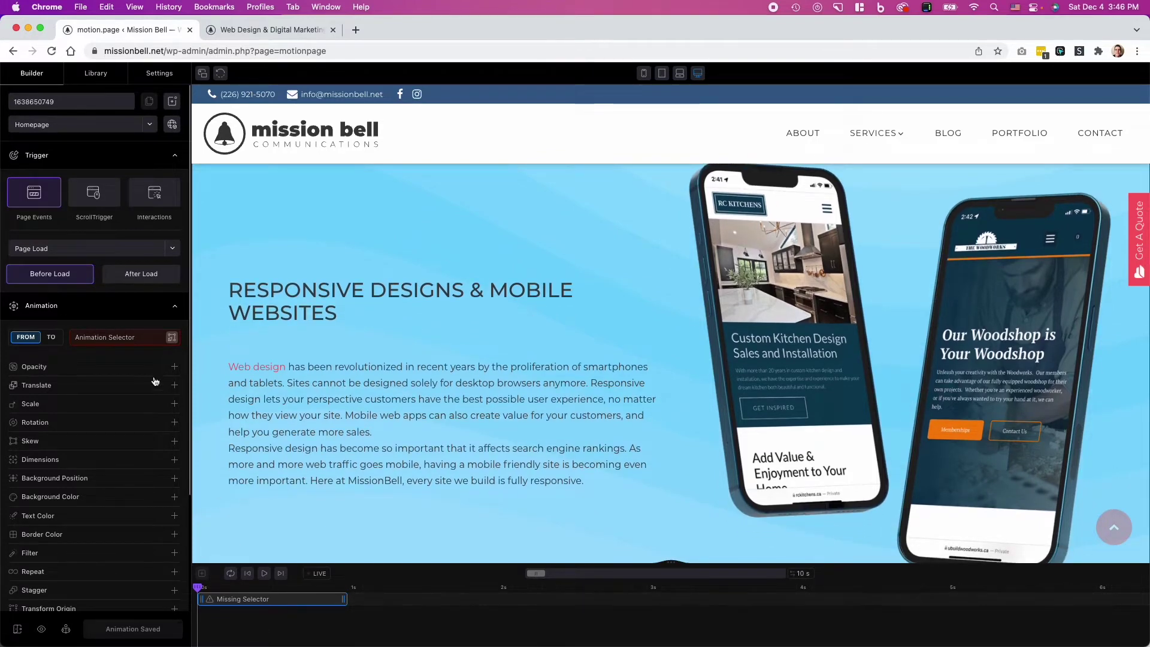
# Step: Target the left phone image #image-1185-14 with a 5% X translate, then scrub to preview
pyautogui.click(171, 336)
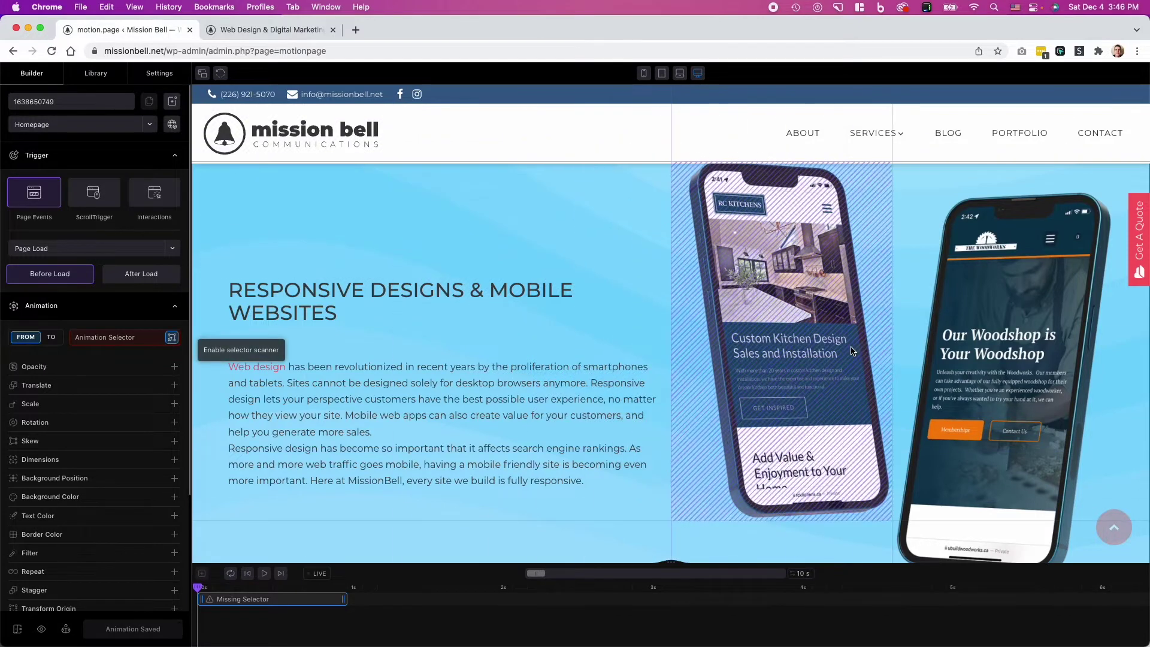
pyautogui.moveTo(832, 357)
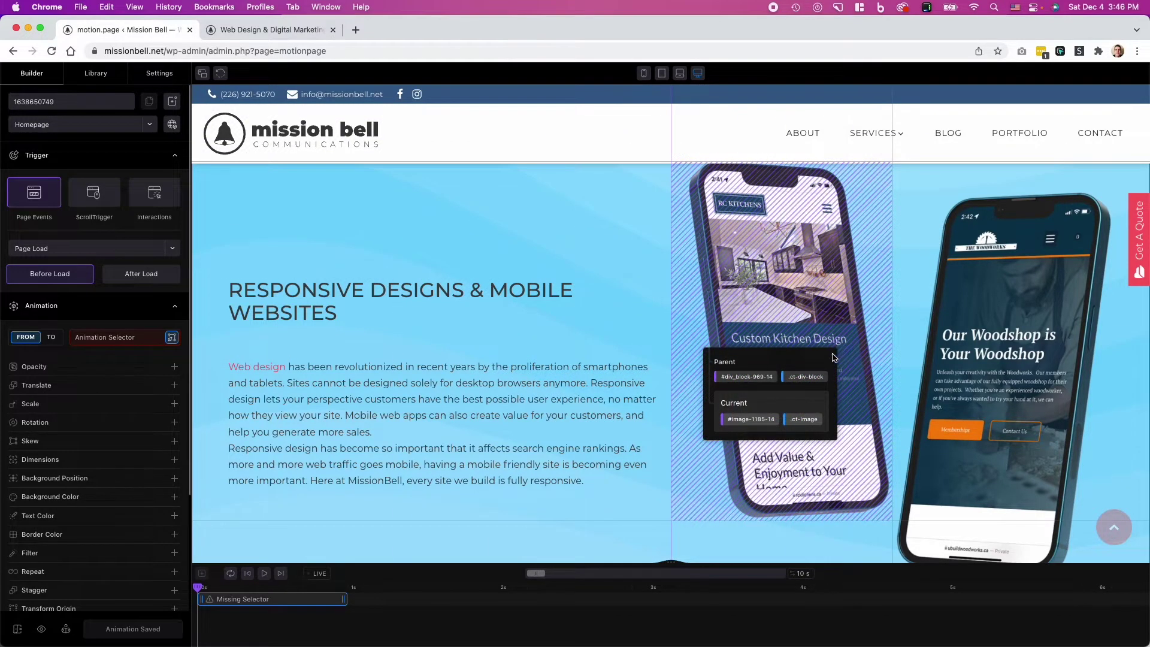
pyautogui.click(745, 424)
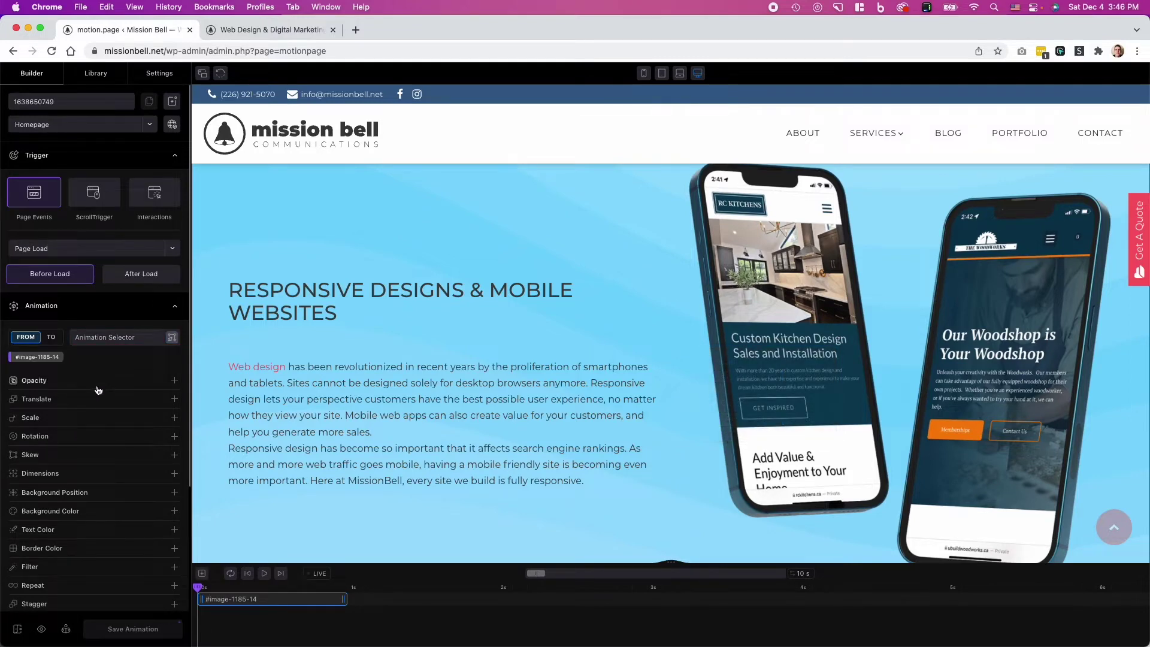
pyautogui.click(37, 399)
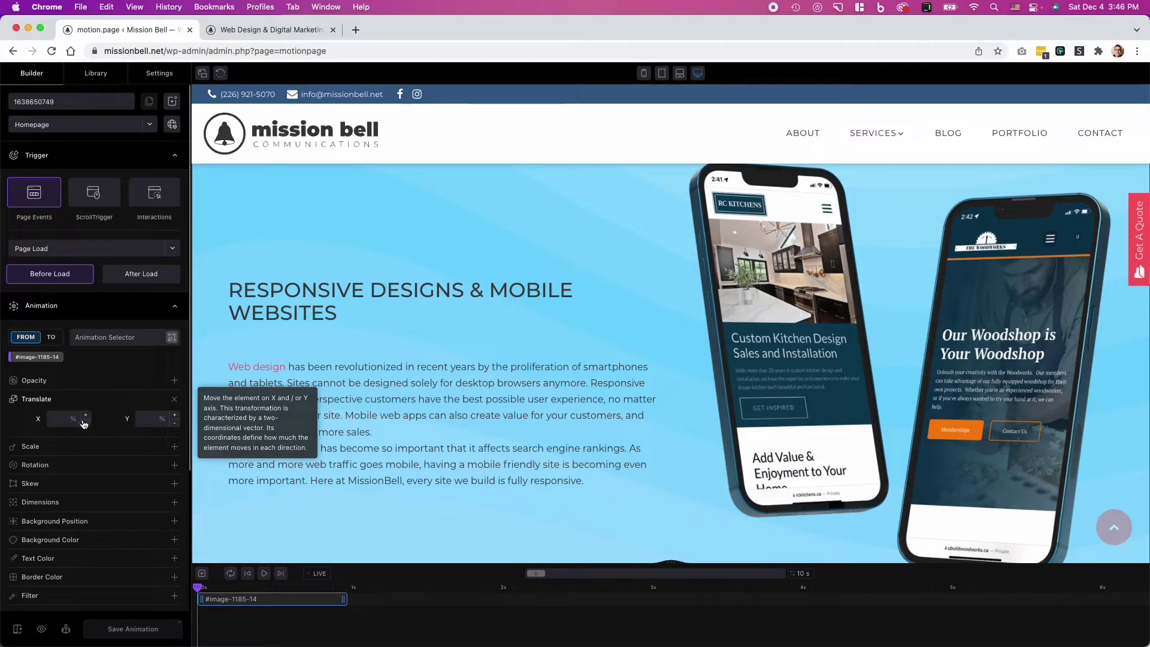
pyautogui.click(63, 419)
pyautogui.write('2')
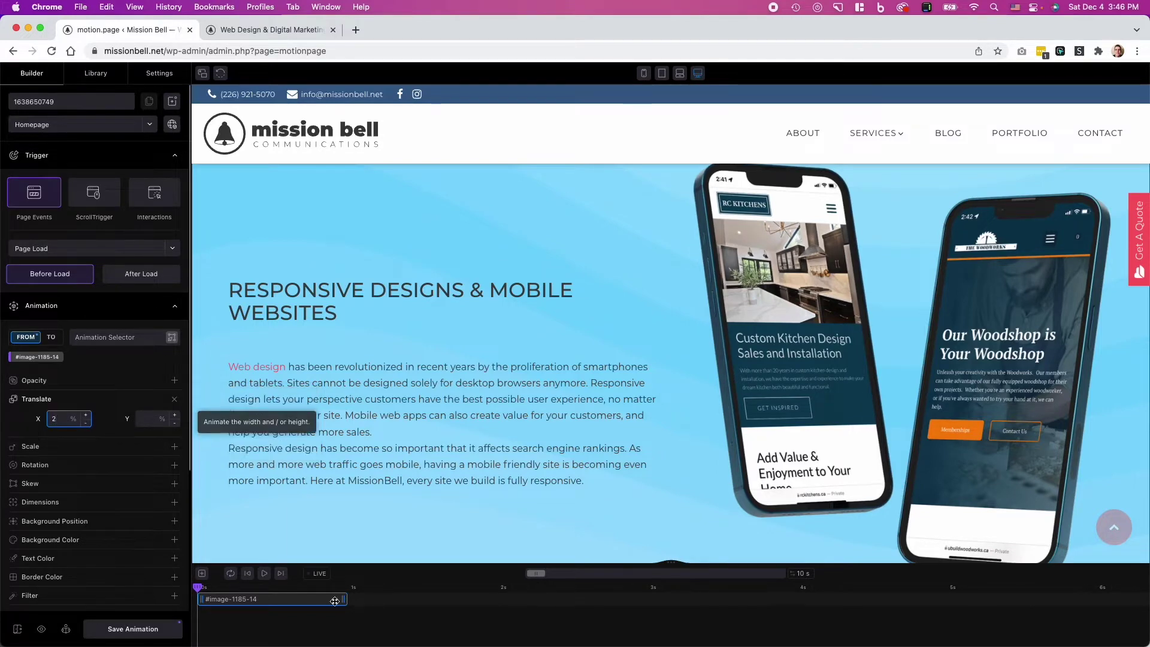
pyautogui.moveTo(199, 586); pyautogui.dragTo(347, 589)
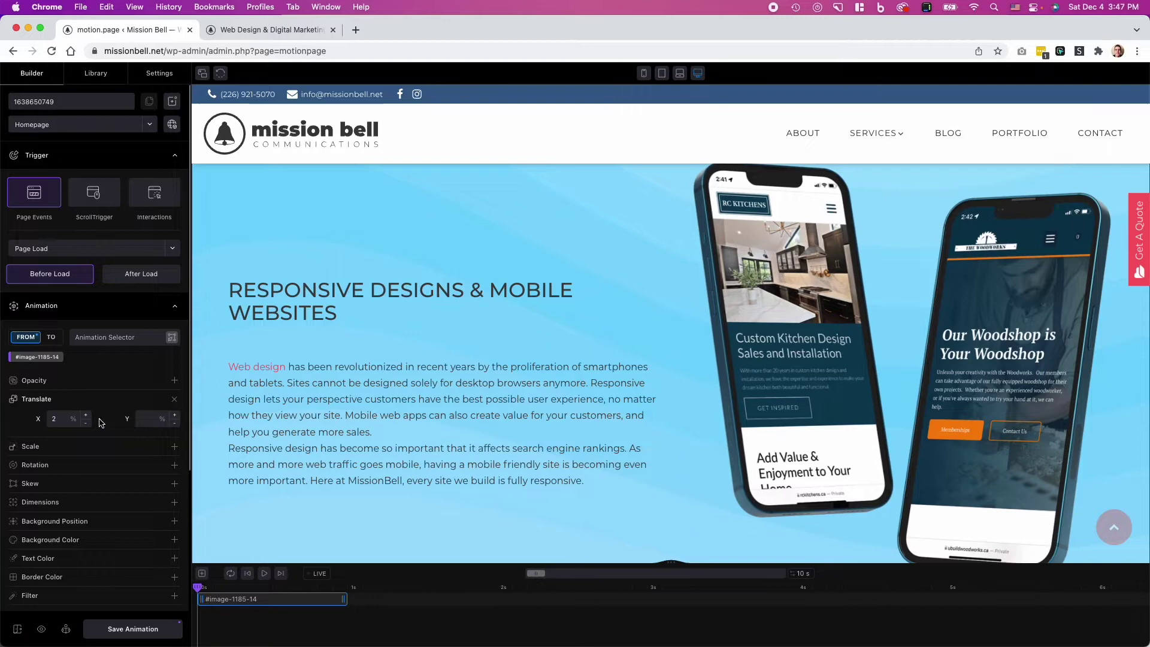
pyautogui.write('5')
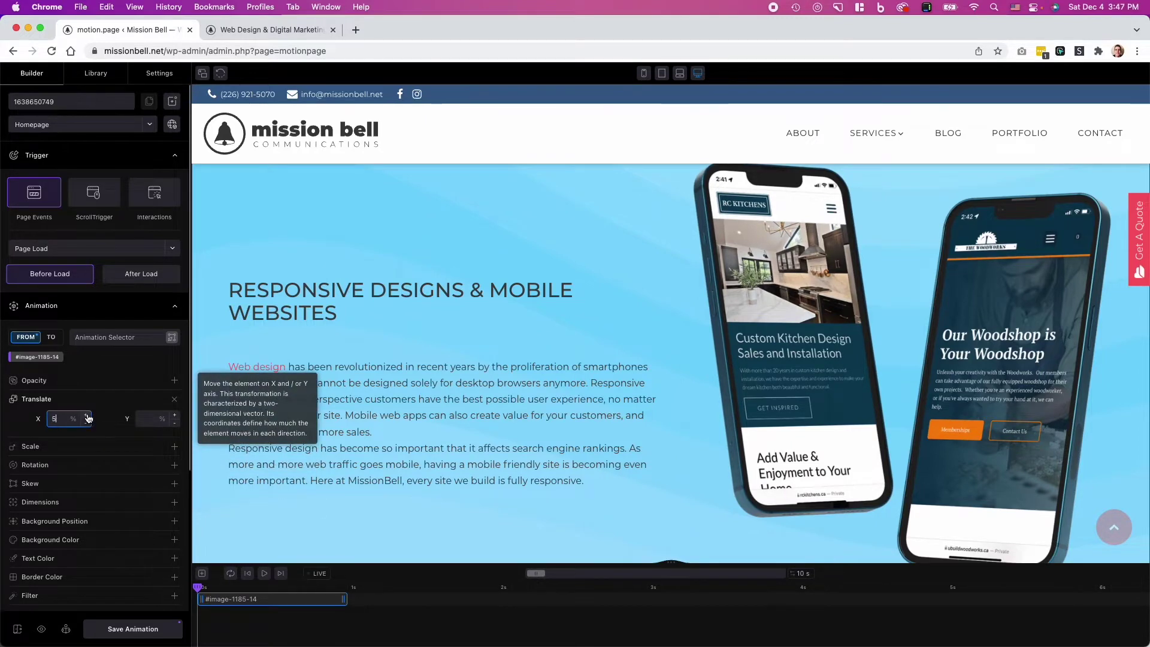
pyautogui.moveTo(200, 586); pyautogui.dragTo(360, 587)
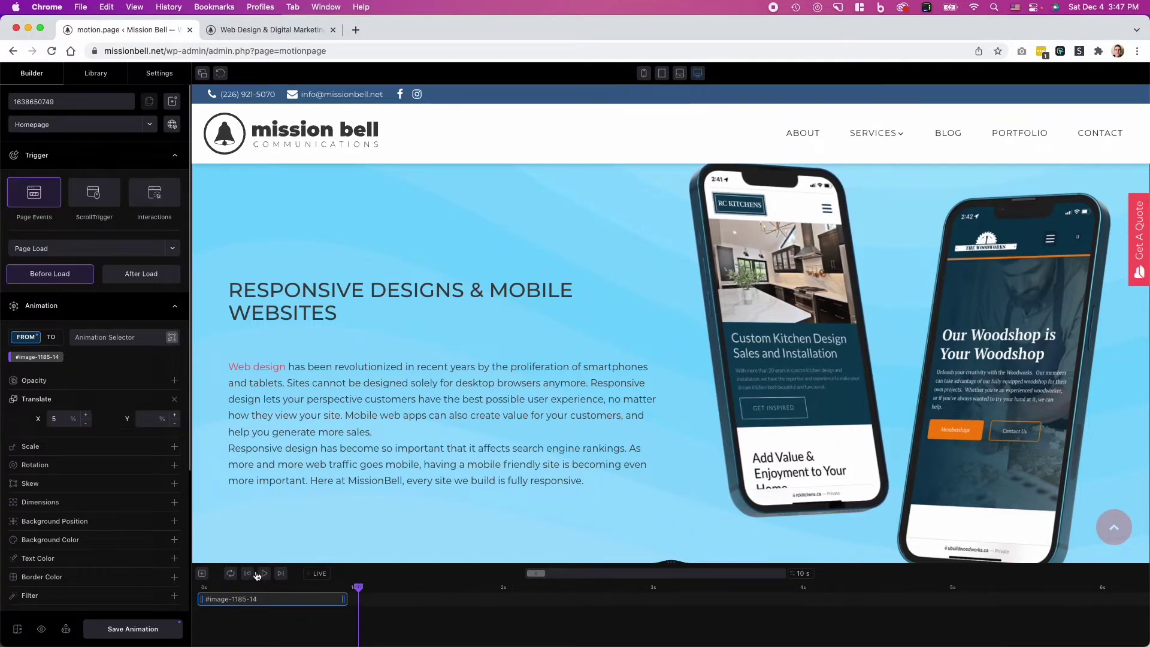
# Step: Add a track starting at 0s that targets the left phone's container #div_block-969-14
pyautogui.click(203, 575)
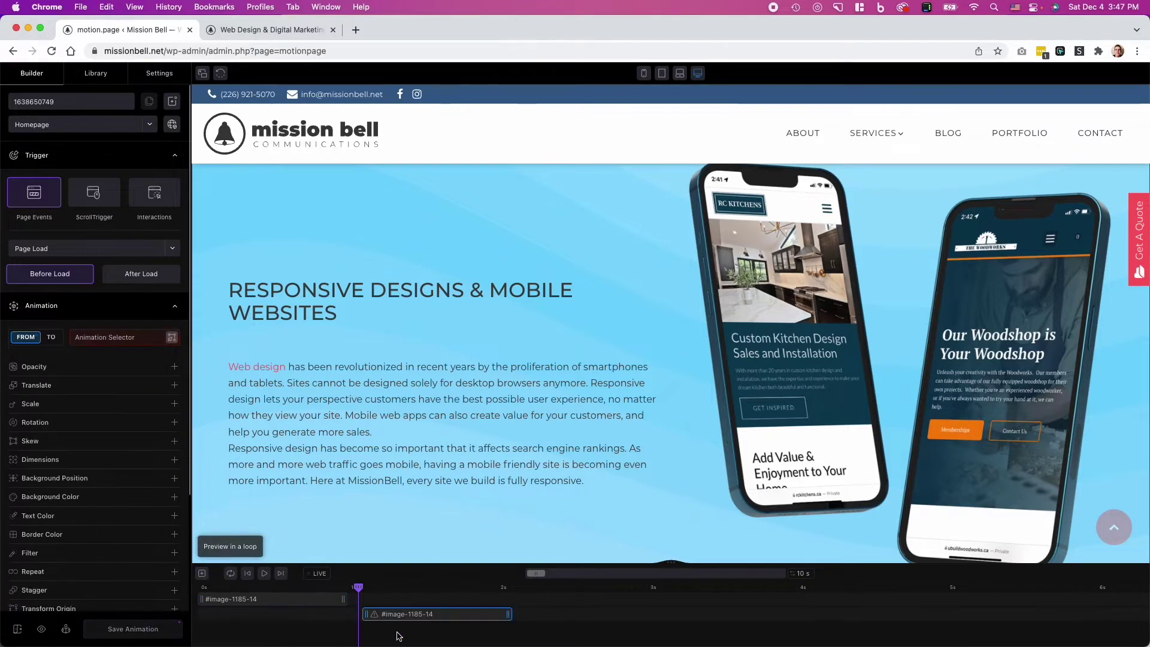
pyautogui.moveTo(461, 615); pyautogui.dragTo(296, 619)
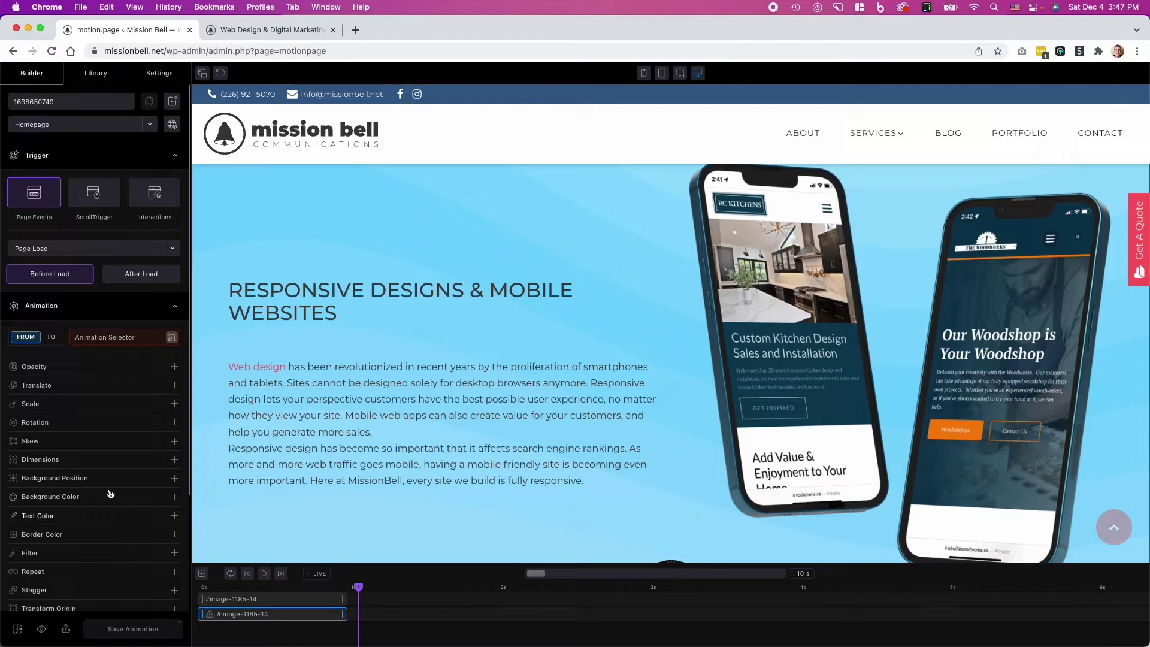
pyautogui.click(171, 336)
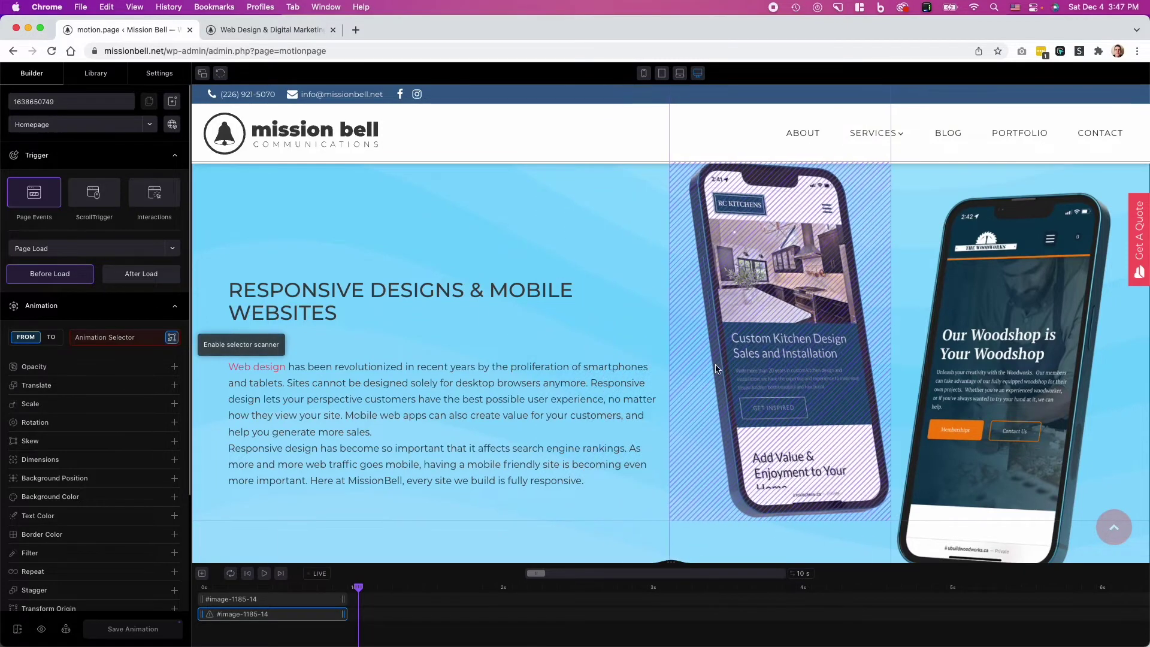
pyautogui.click(801, 357)
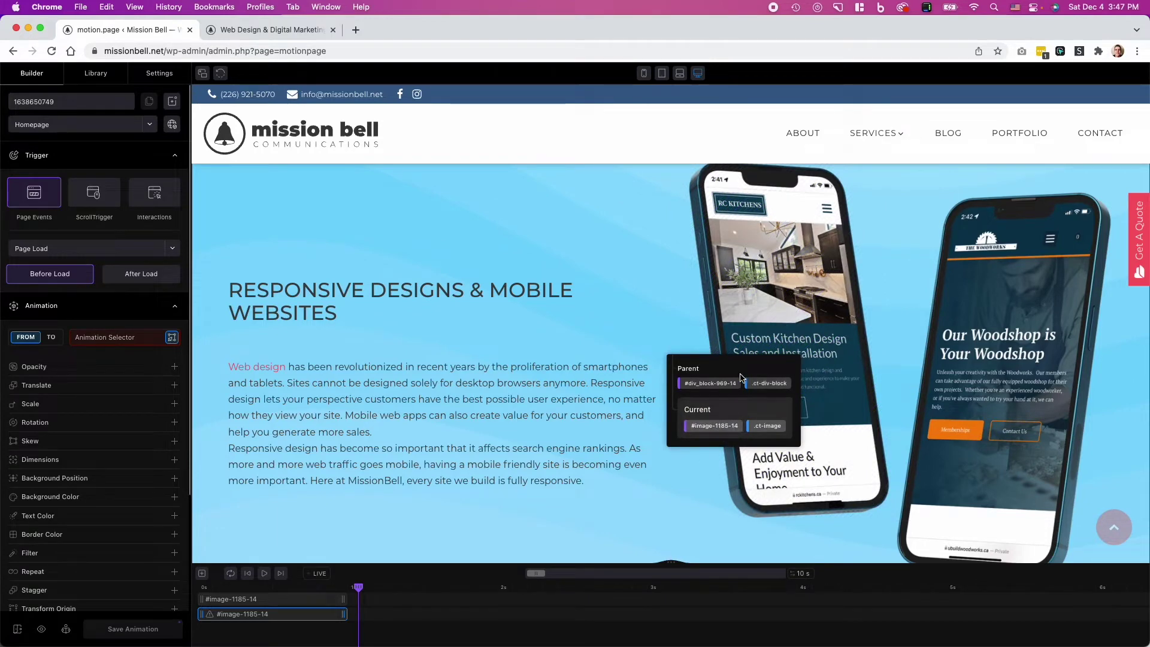
pyautogui.click(709, 389)
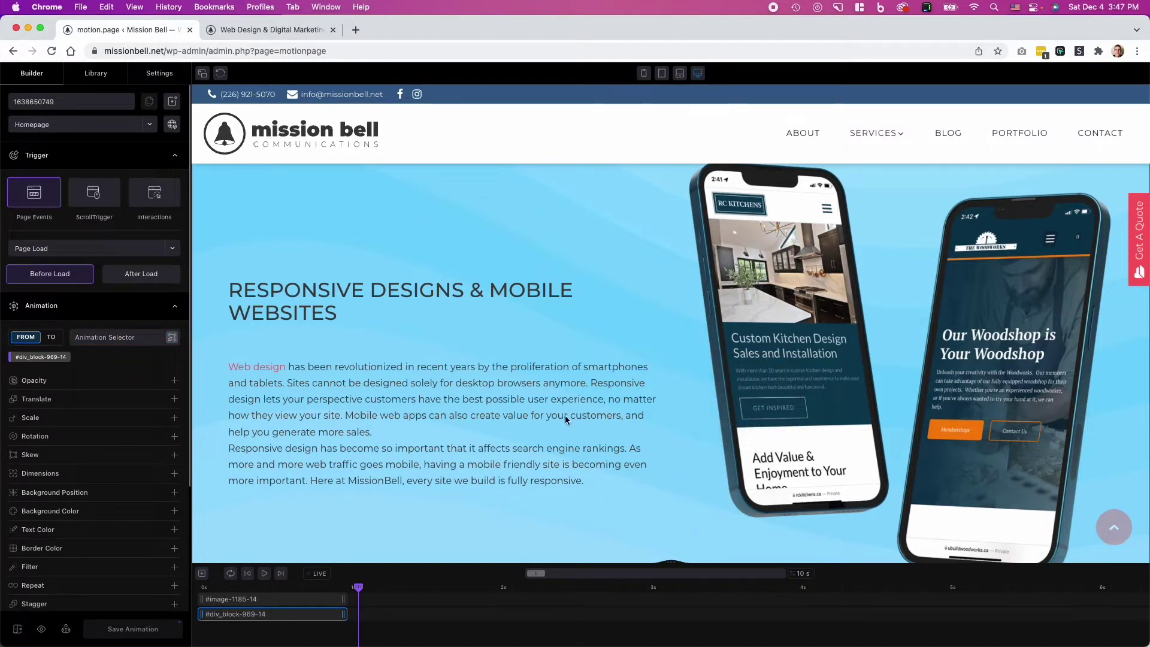
# Step: Give #div_block-969-14 a 2% Translate Y and scrub back to preview it
pyautogui.click(95, 398)
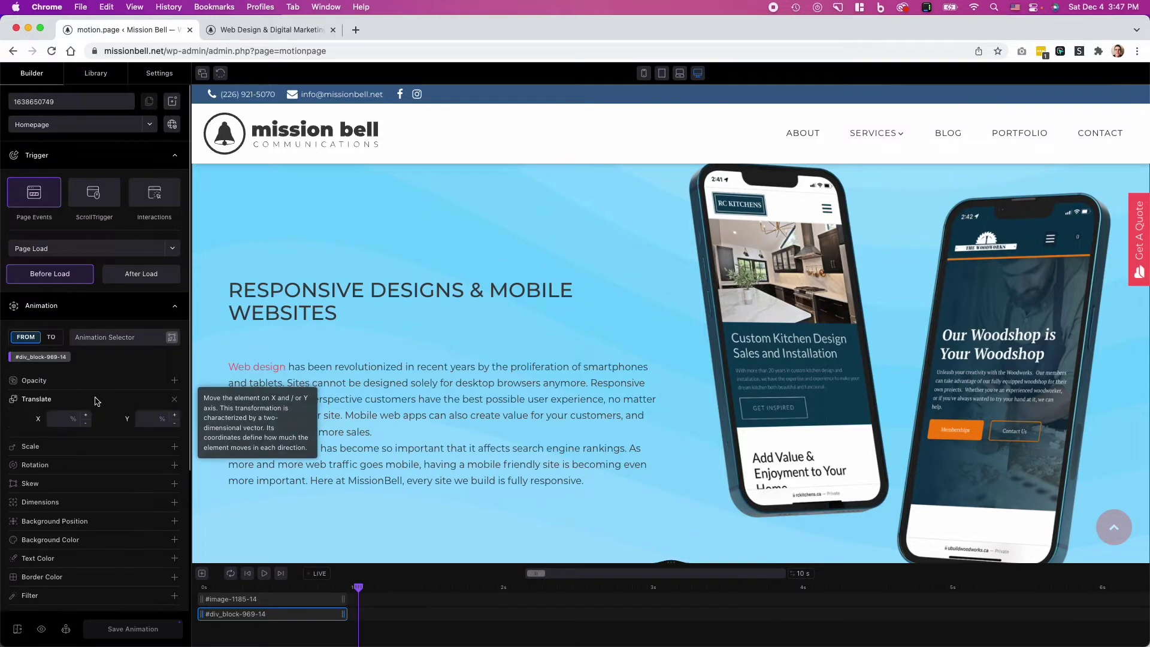
pyautogui.click(155, 420)
pyautogui.write('2')
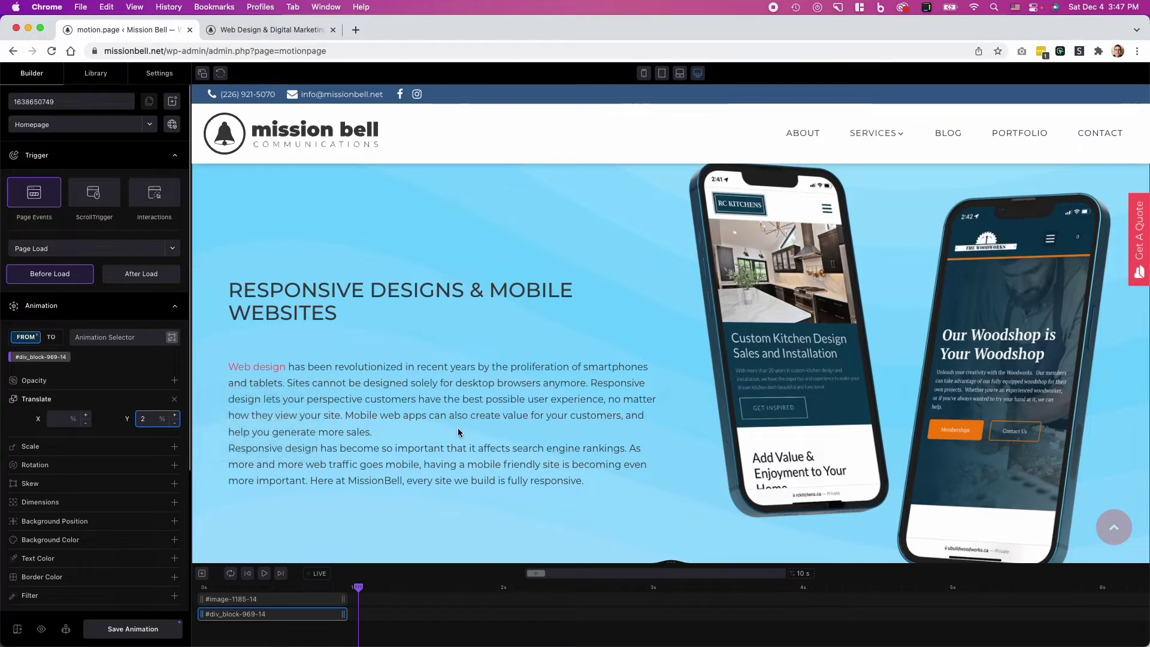
pyautogui.moveTo(358, 585)
pyautogui.mouseDown()
pyautogui.moveTo(198, 586)
pyautogui.moveTo(355, 587)
pyautogui.moveTo(212, 589)
pyautogui.mouseUp()
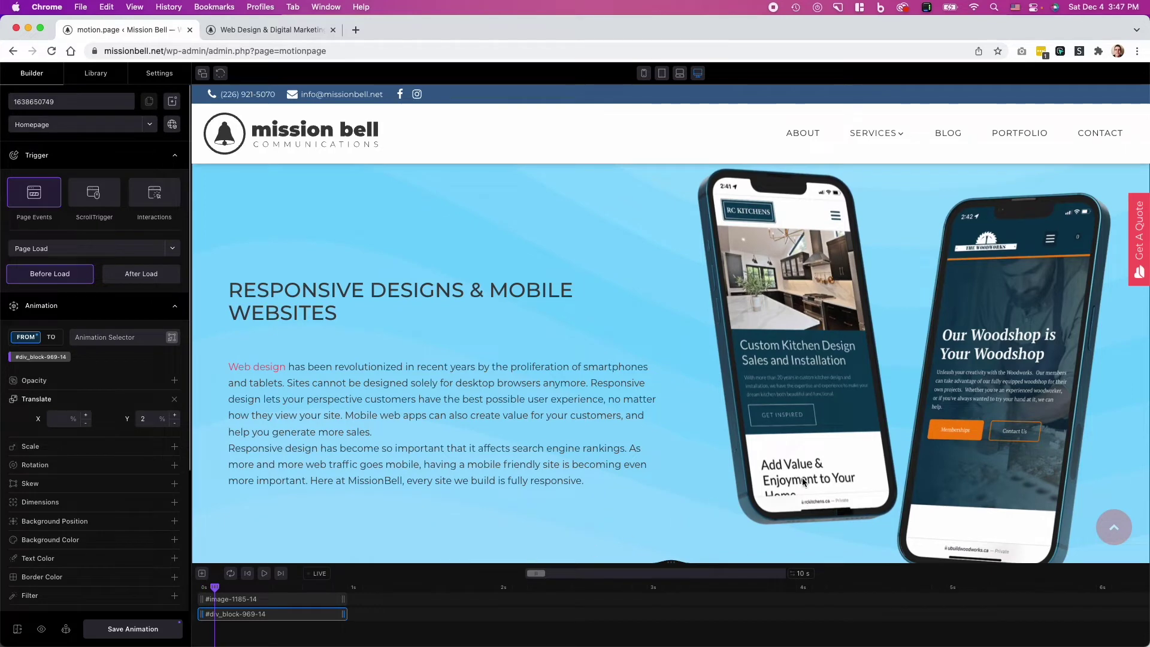
# Step: Add a third track starting at 0s that targets the right phone image #image-1187-14
pyautogui.click(202, 573)
pyautogui.moveTo(308, 629); pyautogui.dragTo(294, 629)
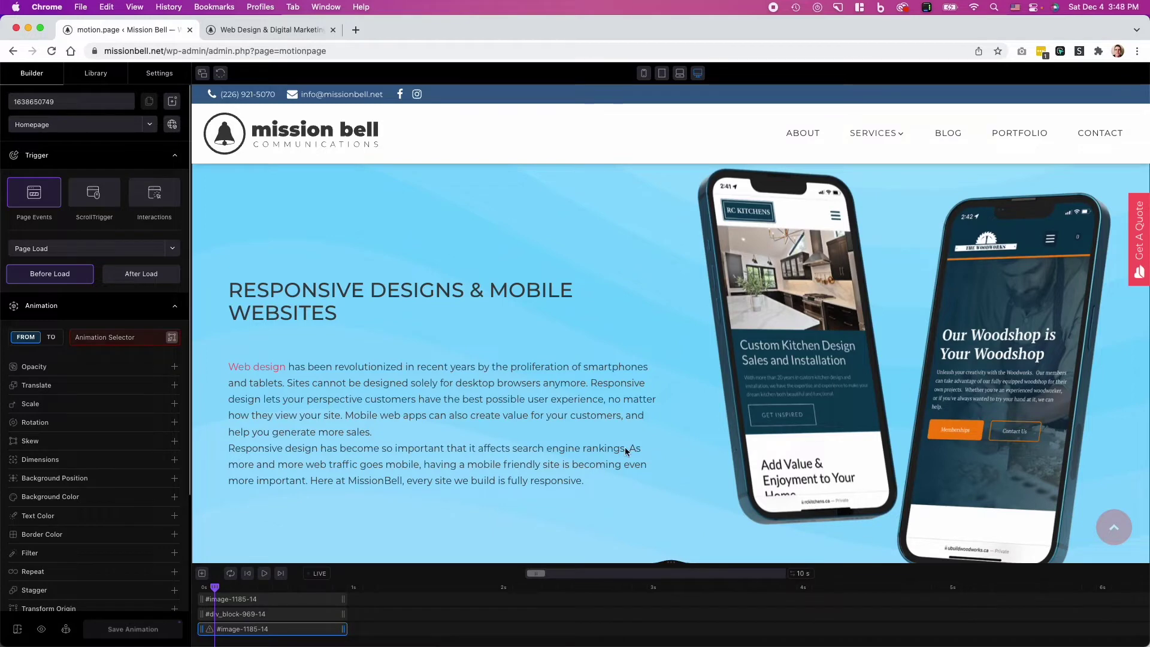
pyautogui.click(172, 339)
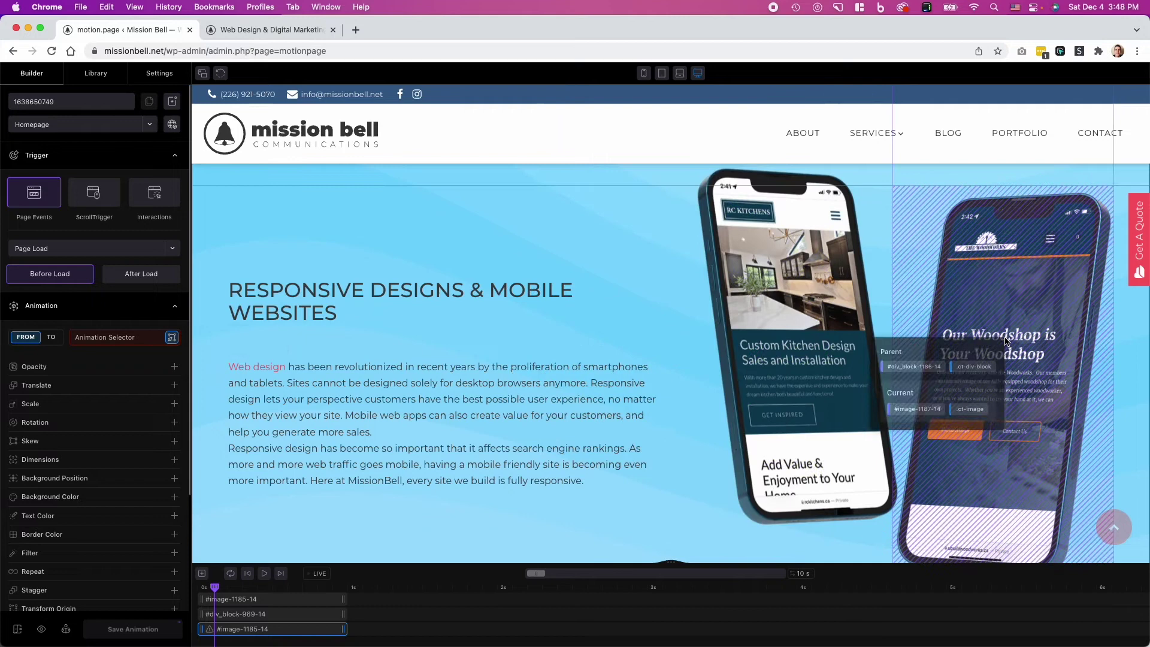
pyautogui.click(921, 413)
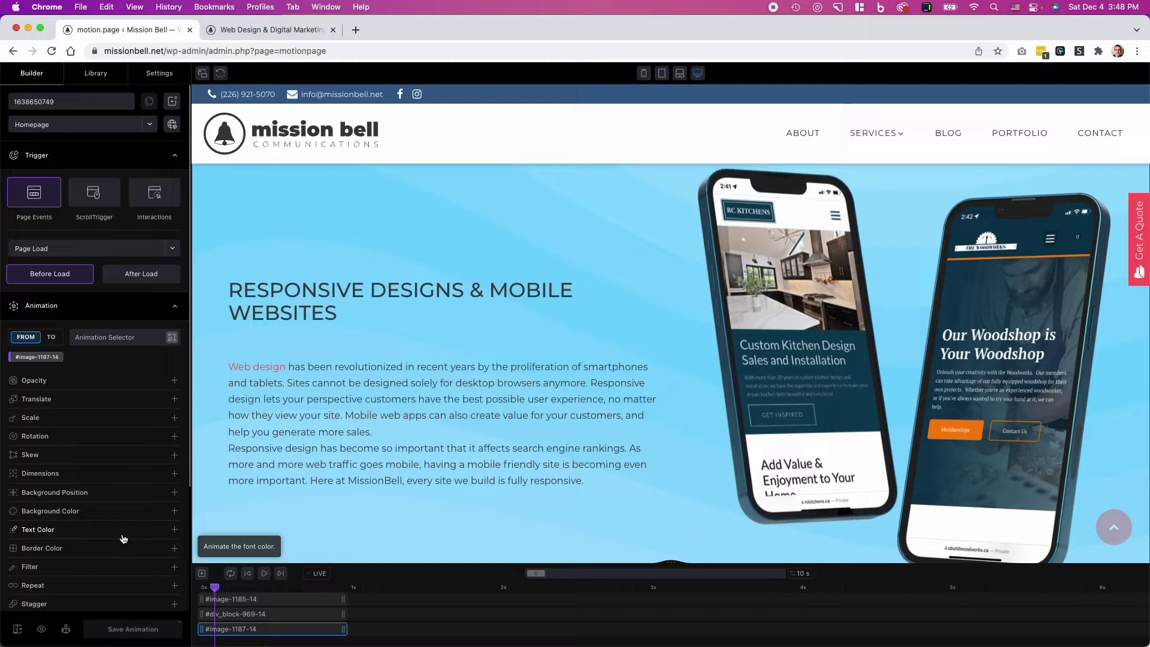
# Step: Set #image-1187-14's Translate X to 7% while reviewing the other tracks' settings
pyautogui.click(106, 400)
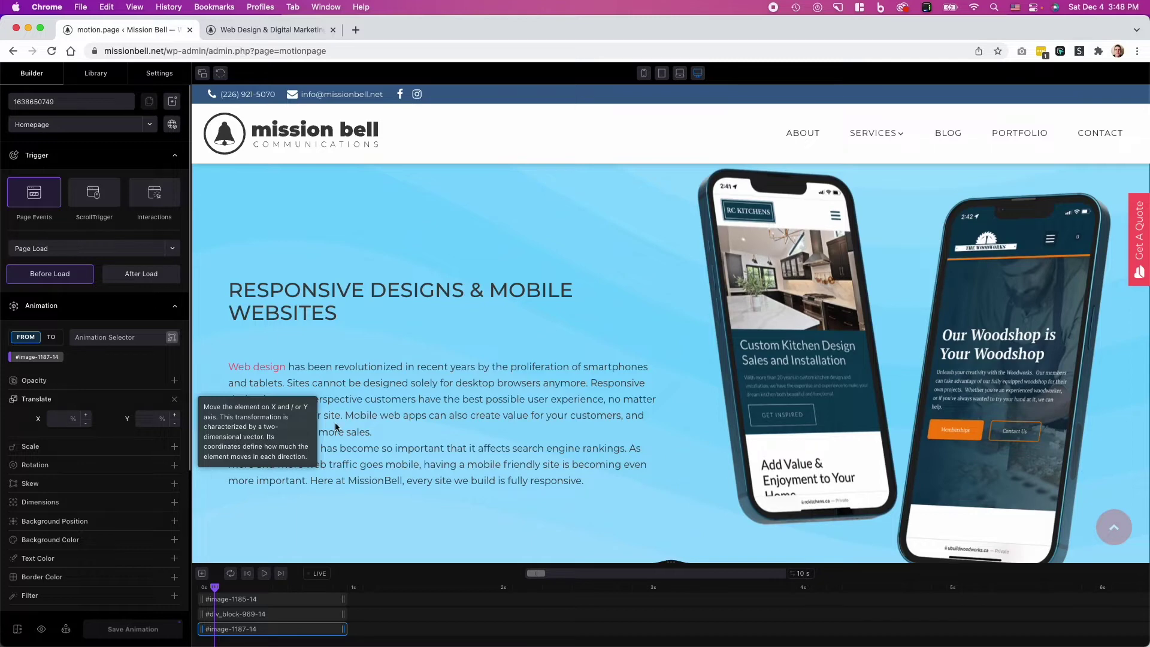
pyautogui.click(285, 615)
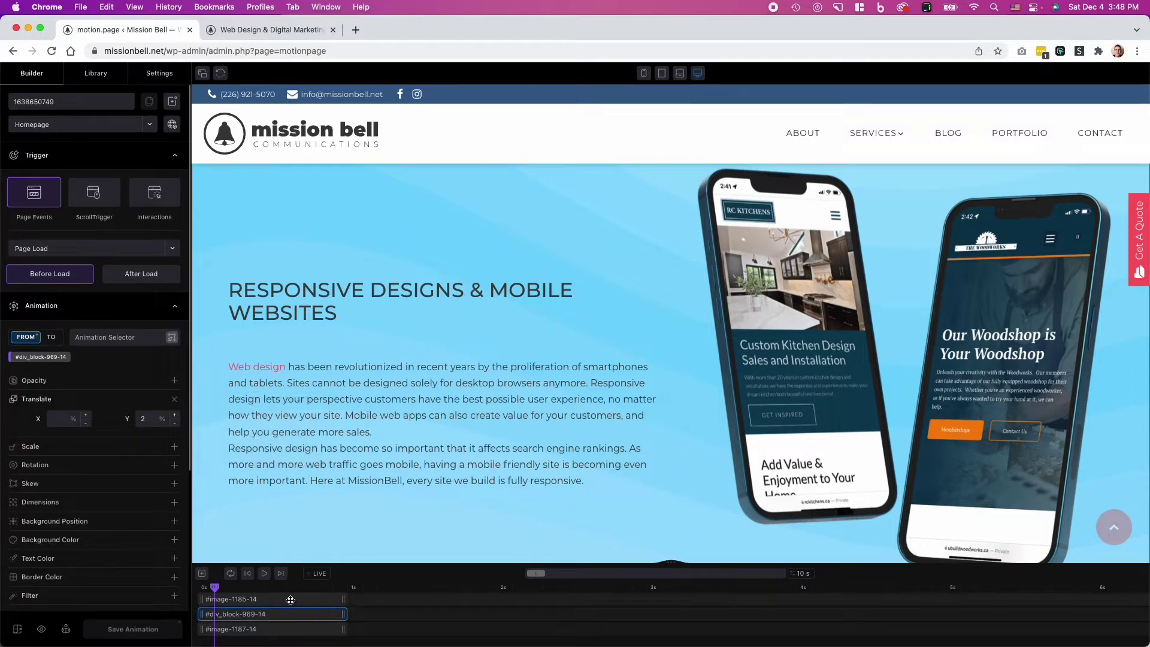
pyautogui.click(290, 600)
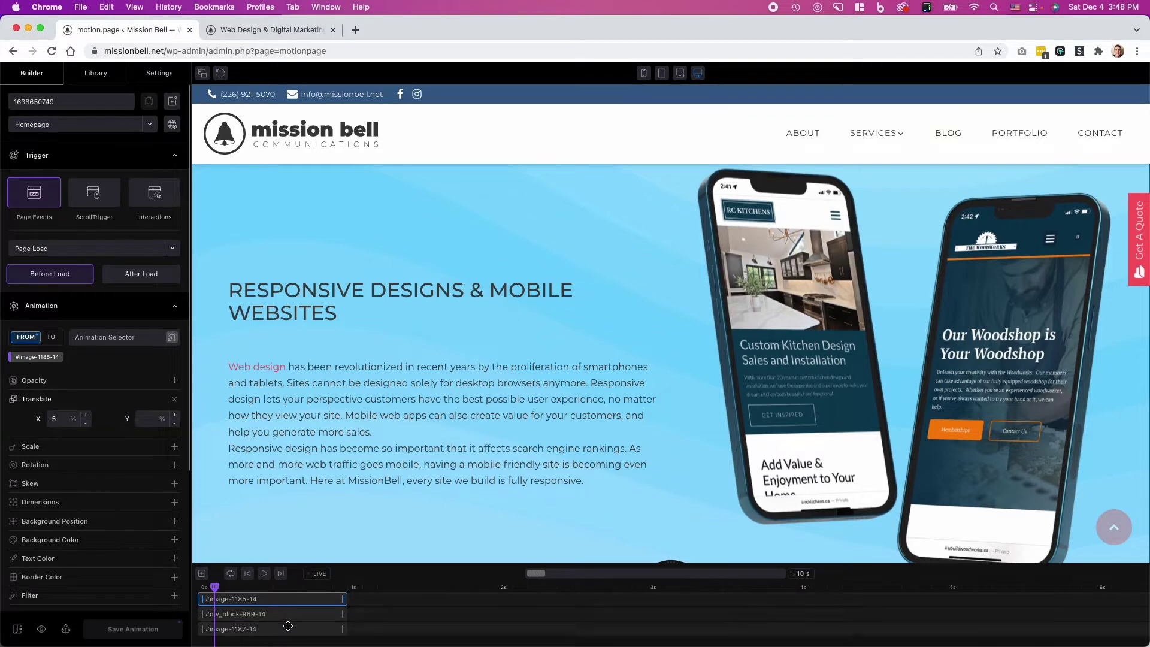
pyautogui.click(288, 628)
pyautogui.click(62, 419)
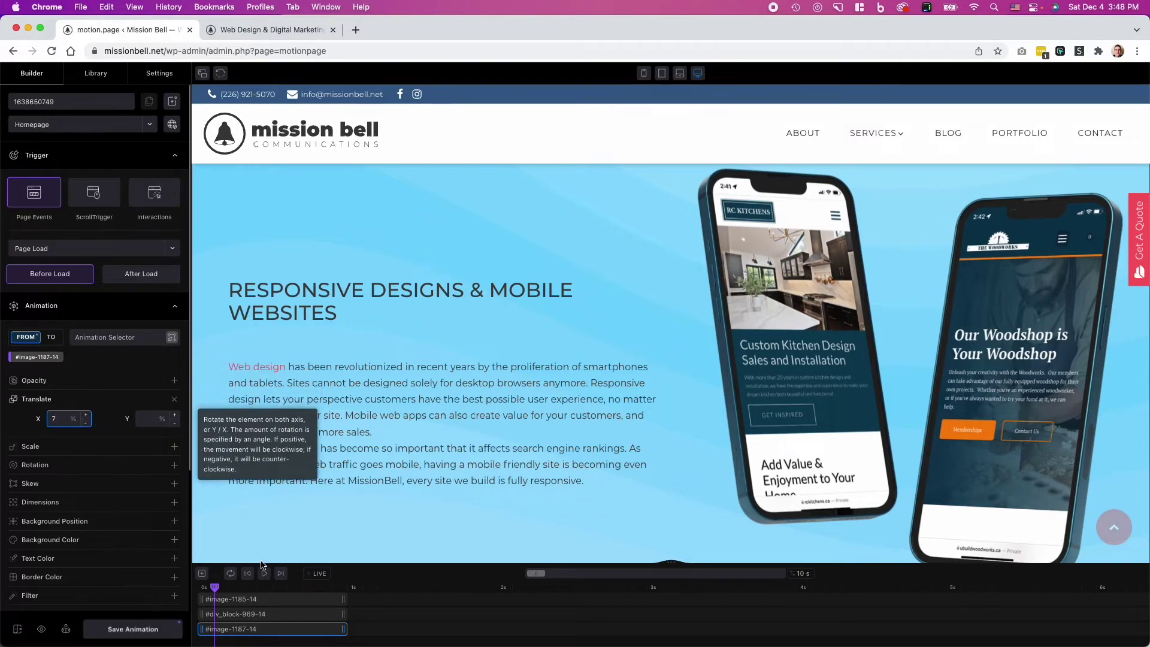
pyautogui.scroll(-2, 255, 551)
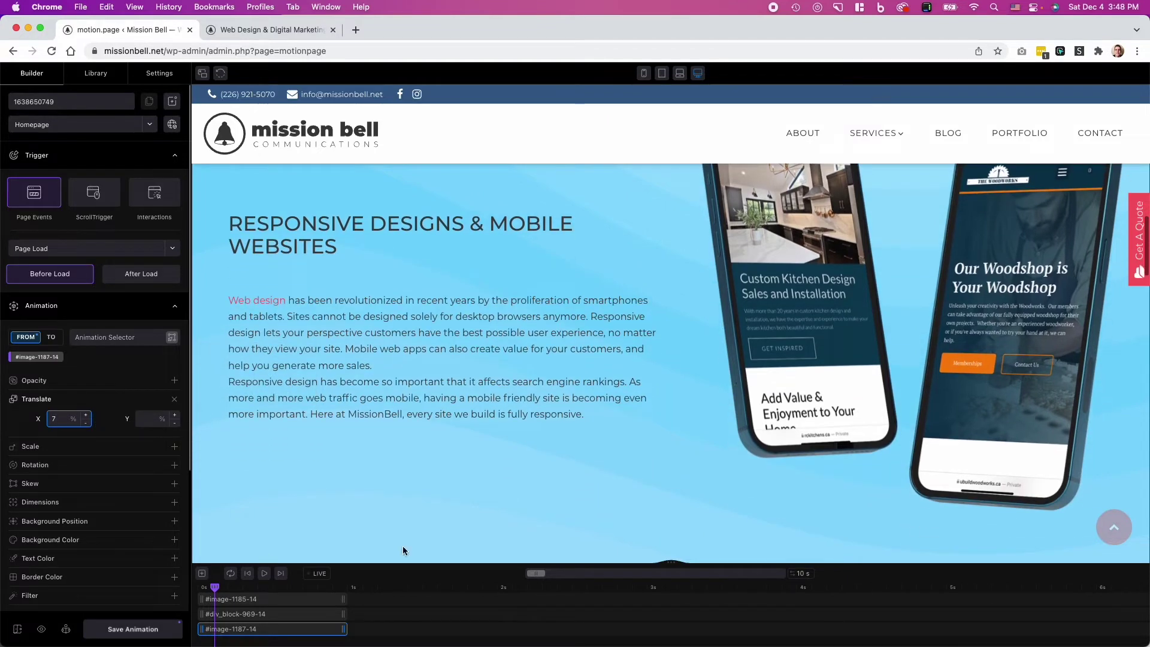
pyautogui.click(294, 612)
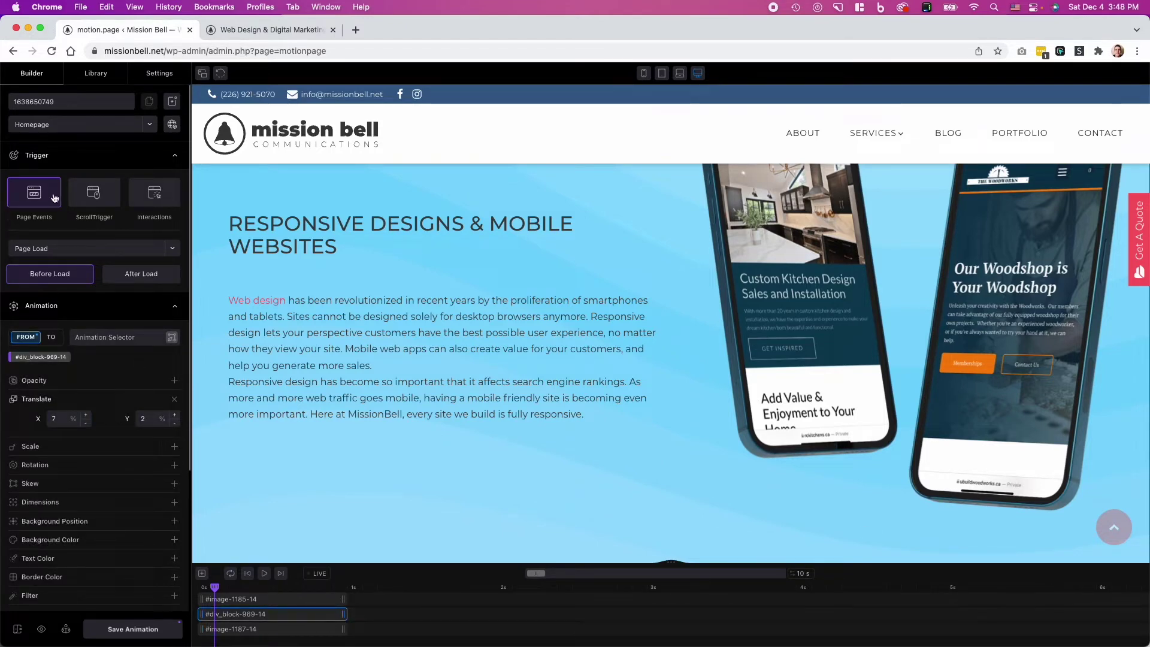
# Step: Add a fourth track at 0s on #div_block-1186-14 with a 3% Translate Y
pyautogui.click(201, 573)
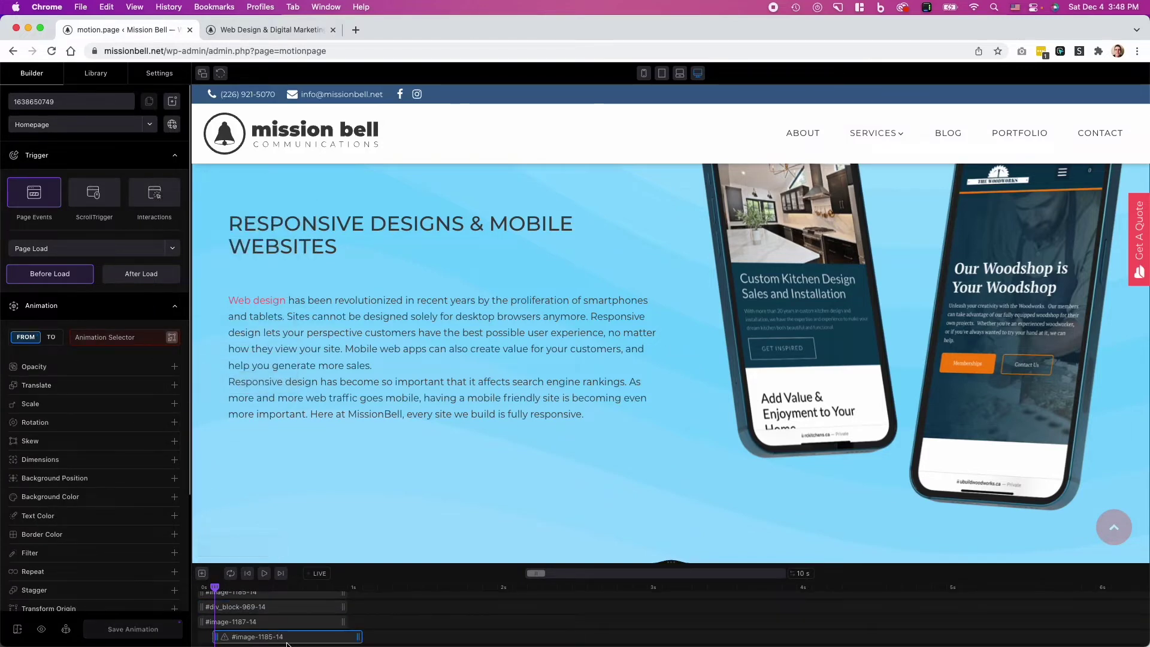
pyautogui.moveTo(280, 639); pyautogui.dragTo(266, 640)
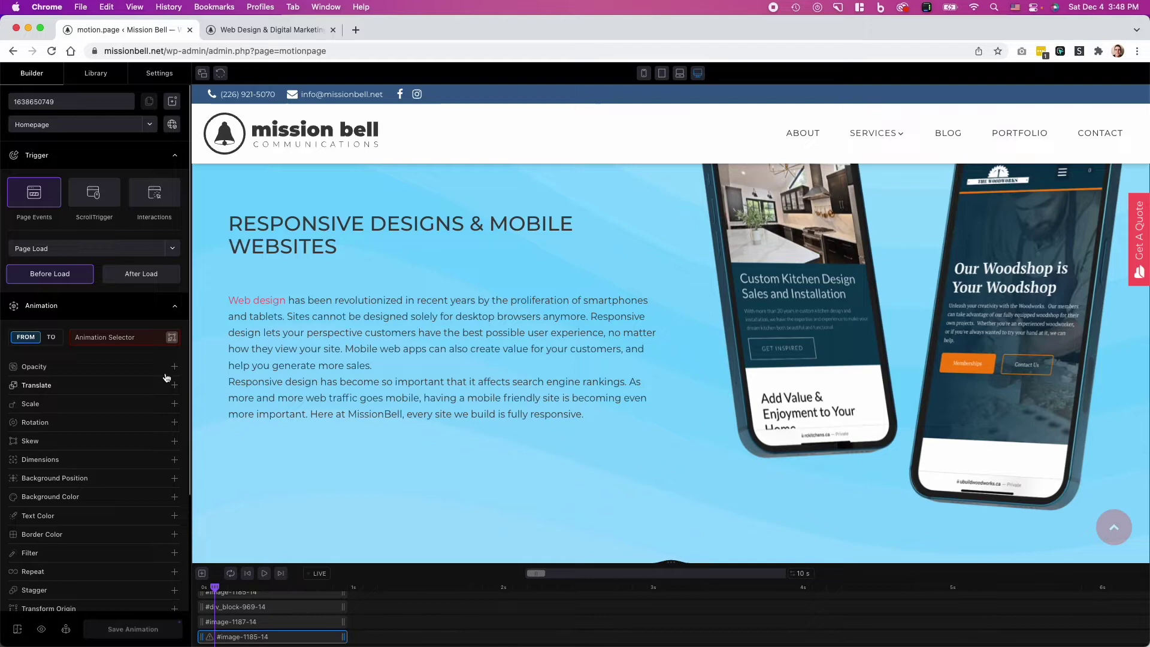
pyautogui.click(173, 338)
pyautogui.moveTo(1005, 402)
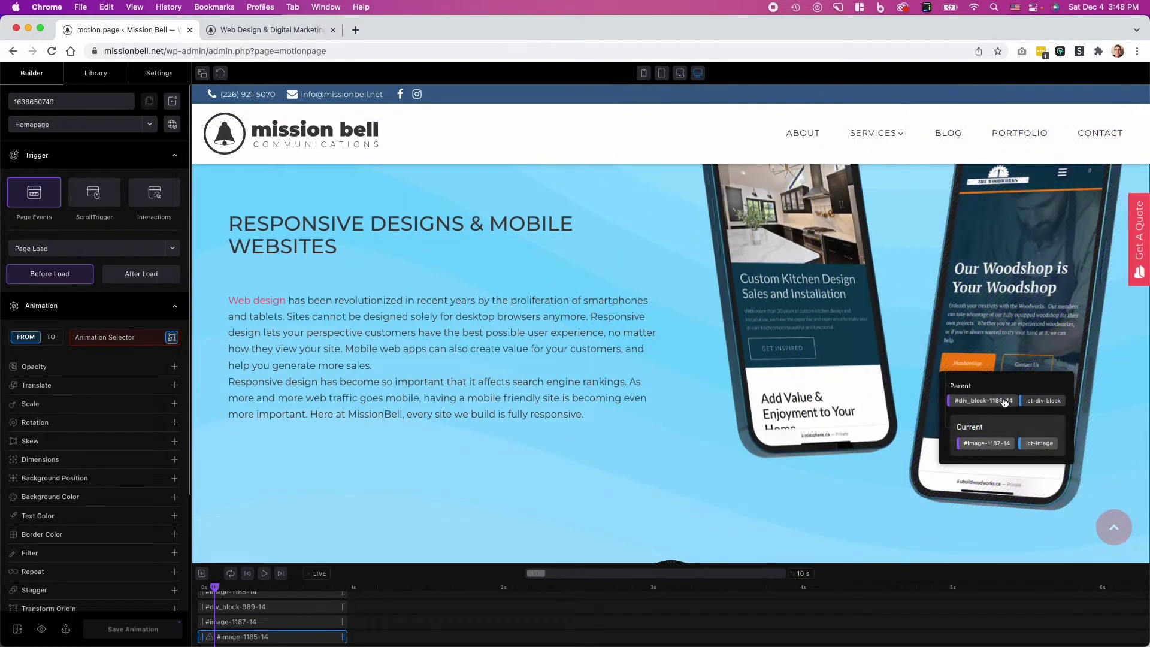
pyautogui.click(974, 403)
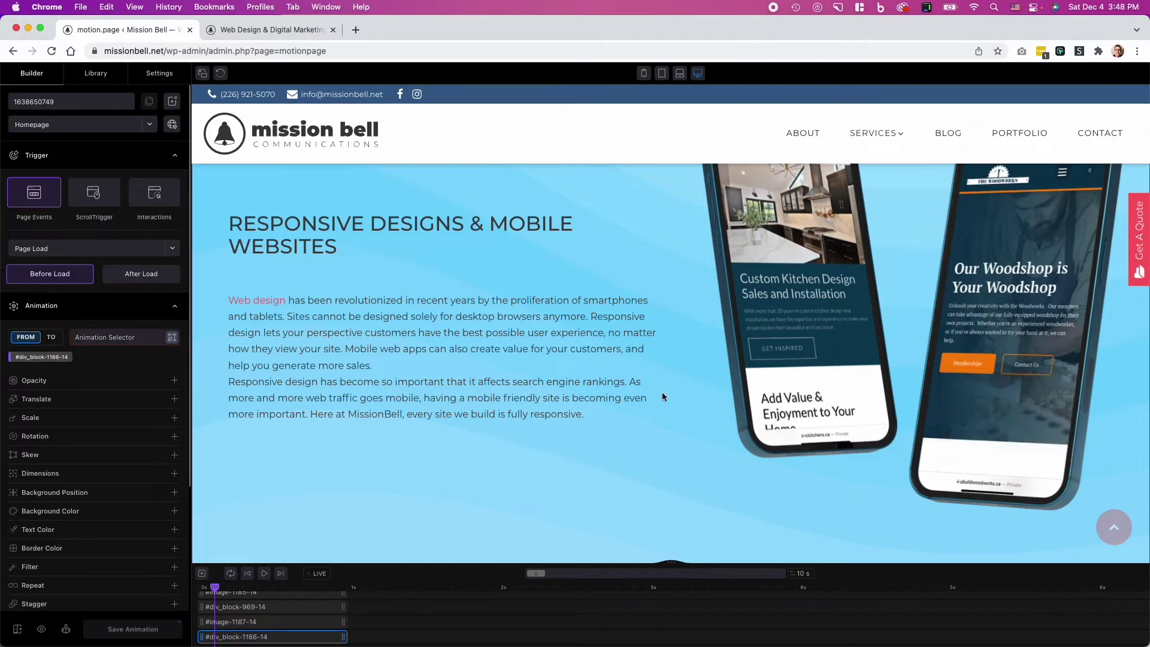
pyautogui.click(65, 399)
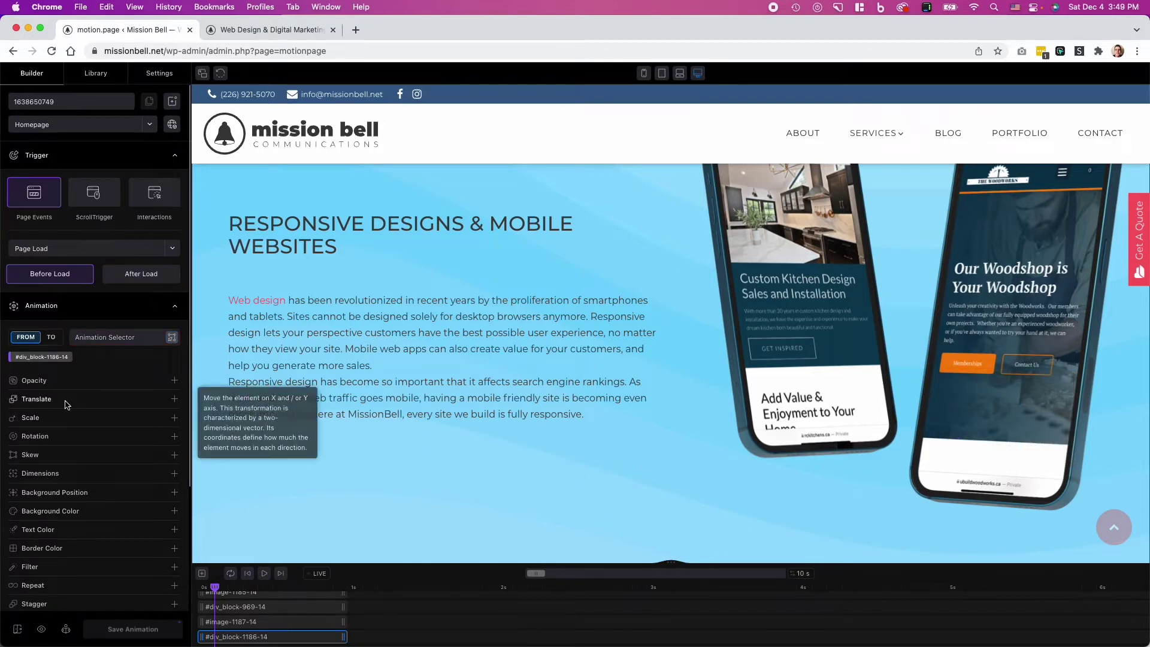
pyautogui.click(154, 418)
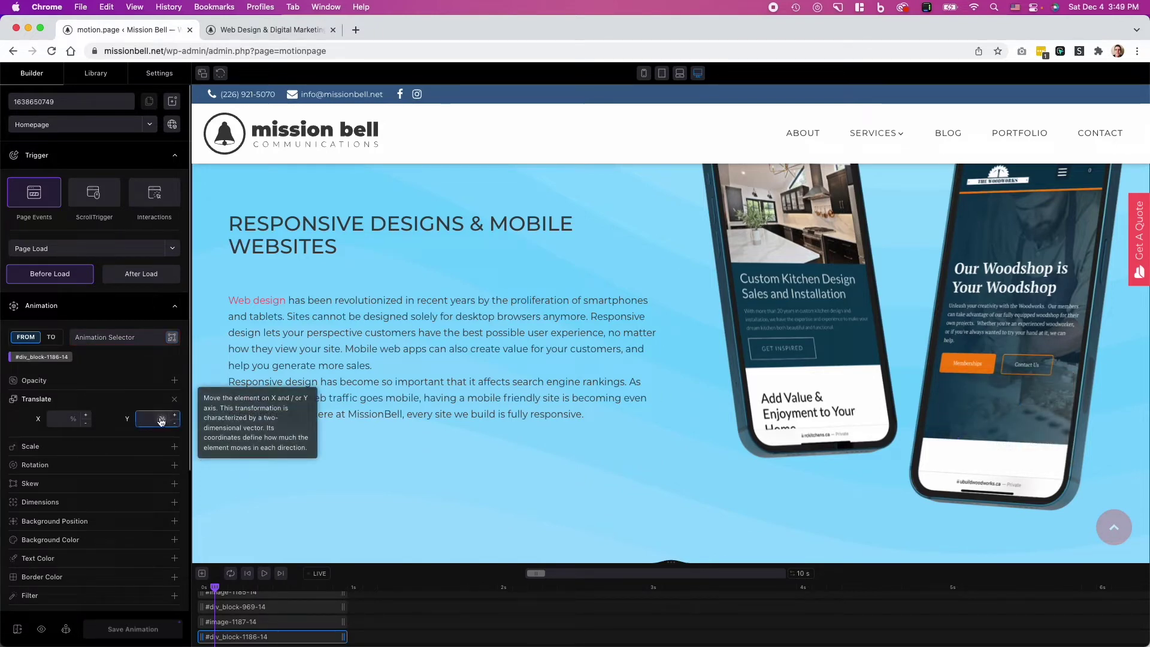
pyautogui.write('3')
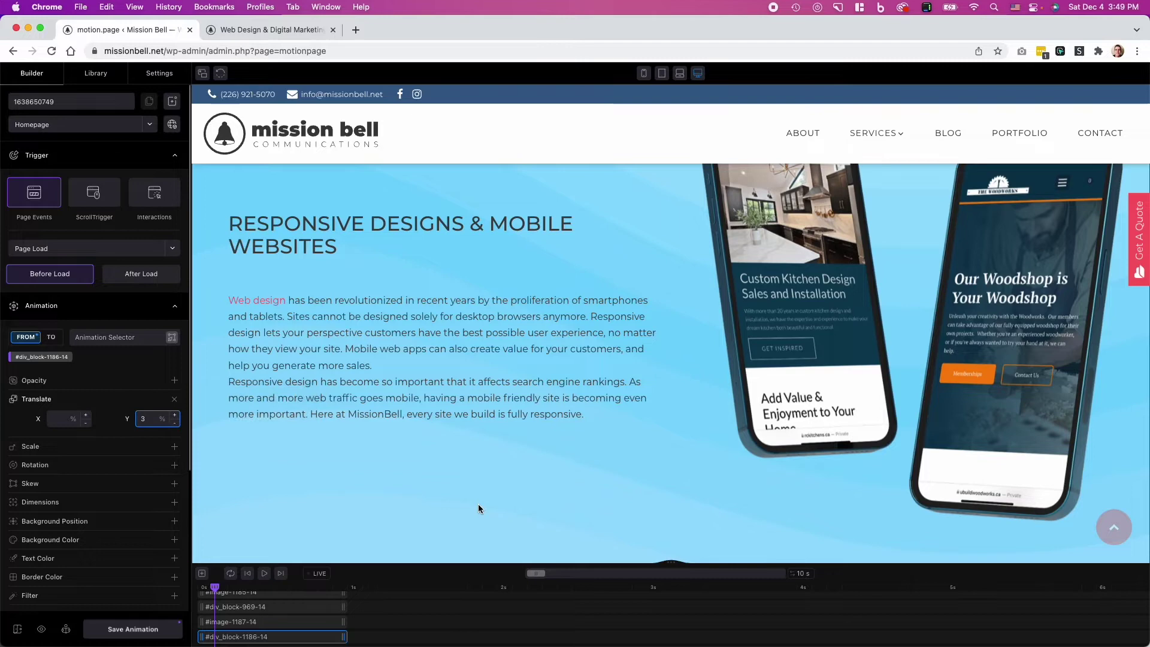
pyautogui.scroll(-3, 478, 508)
pyautogui.scroll(3, 478, 508)
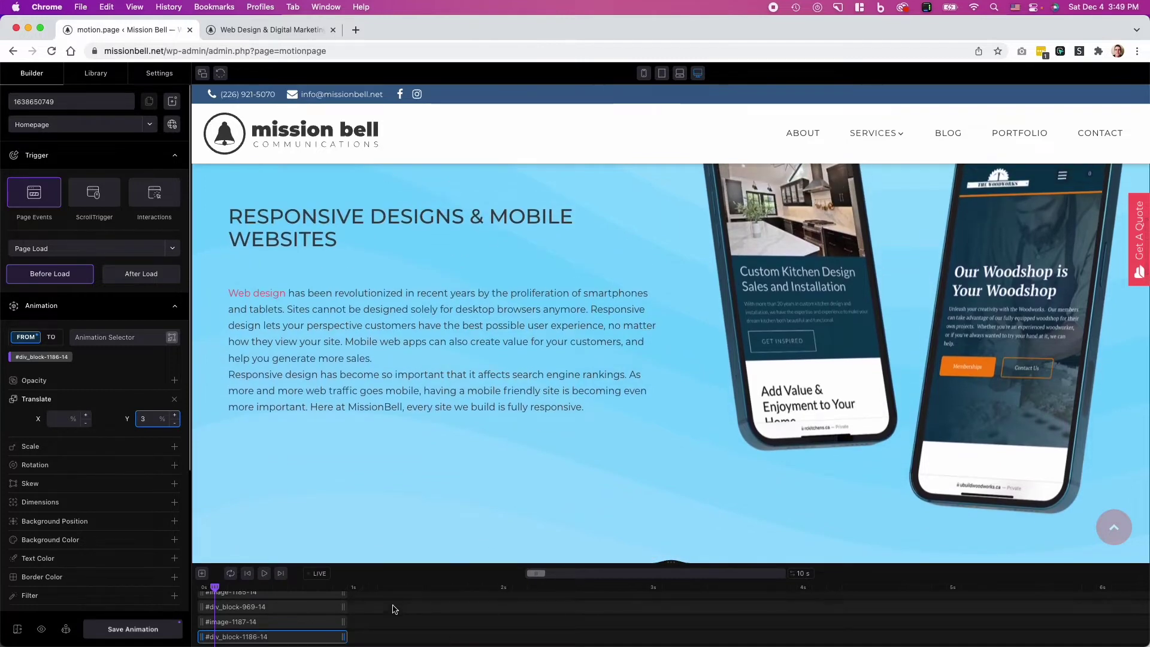
pyautogui.scroll(1, 400, 621)
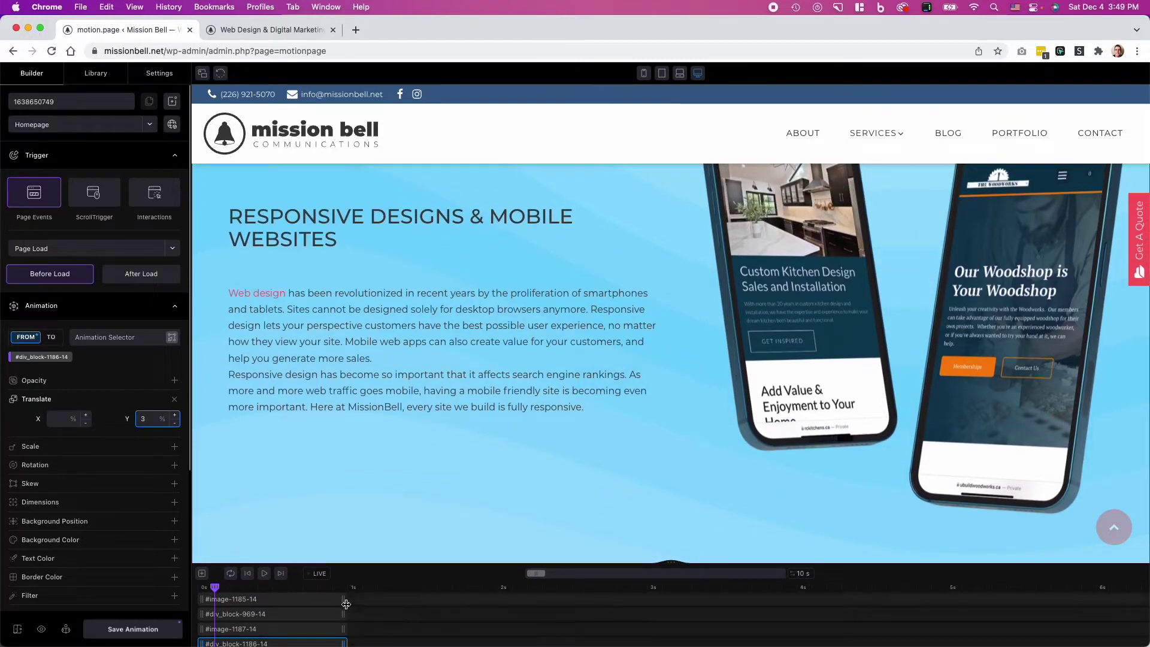
# Step: Lengthen the four tracks to about 2 s, 3 s, 2 s and 3 s, then preview
pyautogui.moveTo(345, 601); pyautogui.dragTo(521, 600)
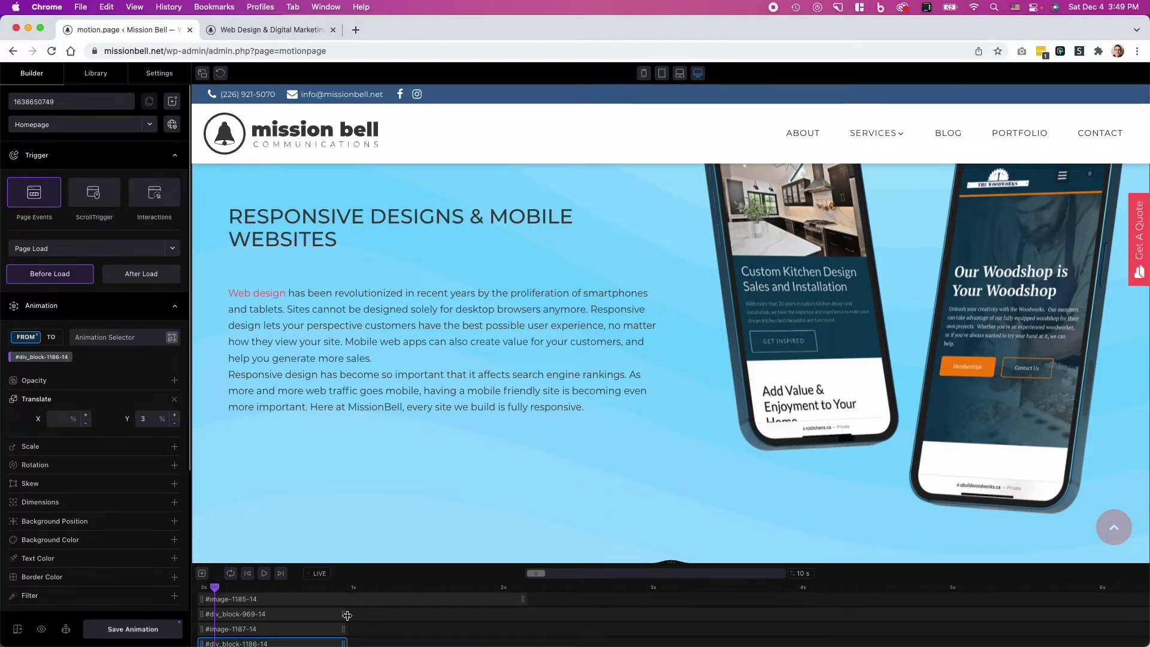
pyautogui.moveTo(345, 614); pyautogui.dragTo(660, 614)
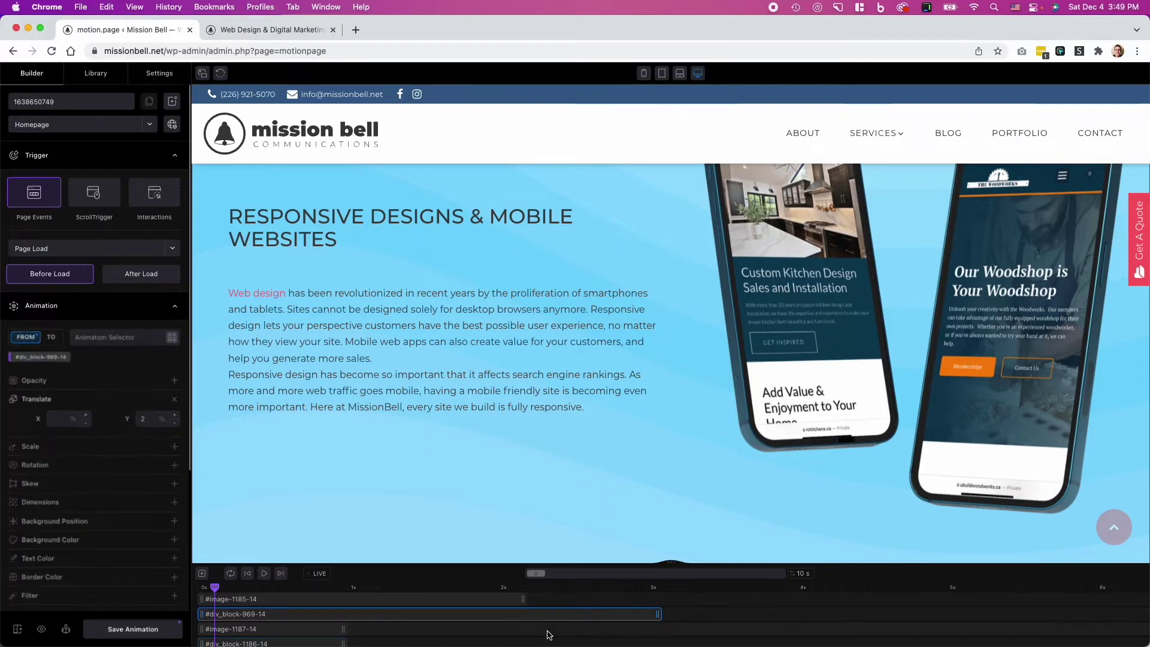
pyautogui.scroll(-1, 548, 635)
pyautogui.moveTo(341, 622); pyautogui.dragTo(572, 622)
pyautogui.moveTo(345, 637); pyautogui.dragTo(672, 637)
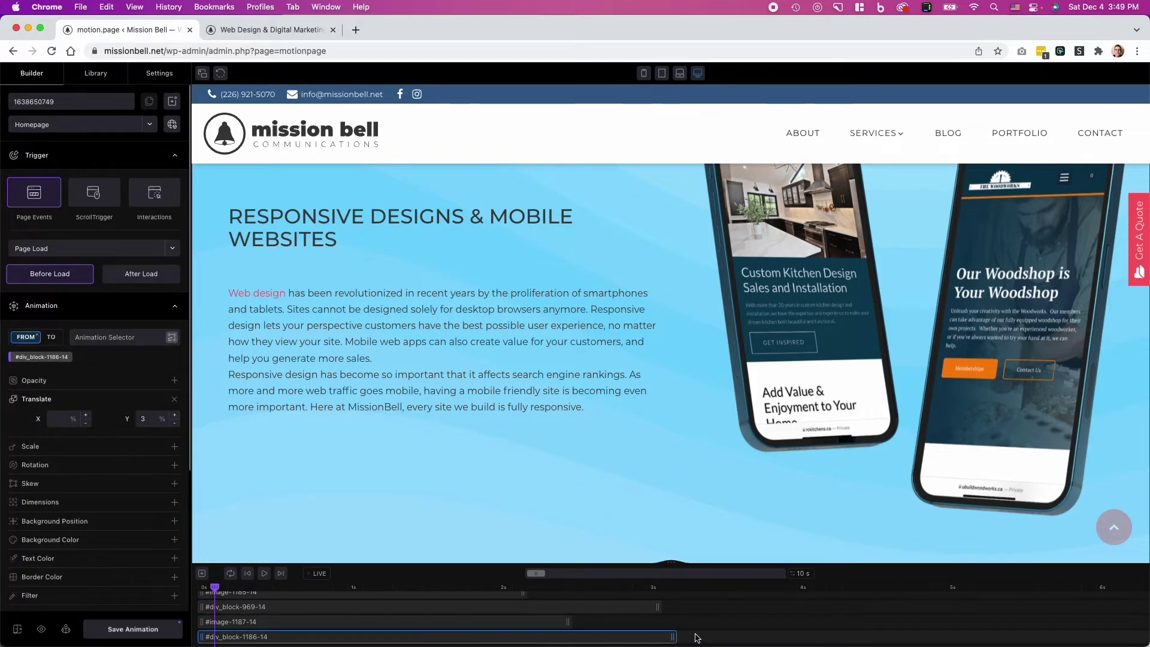
pyautogui.moveTo(210, 590)
pyautogui.mouseDown()
pyautogui.moveTo(299, 590)
pyautogui.moveTo(229, 591)
pyautogui.mouseUp()
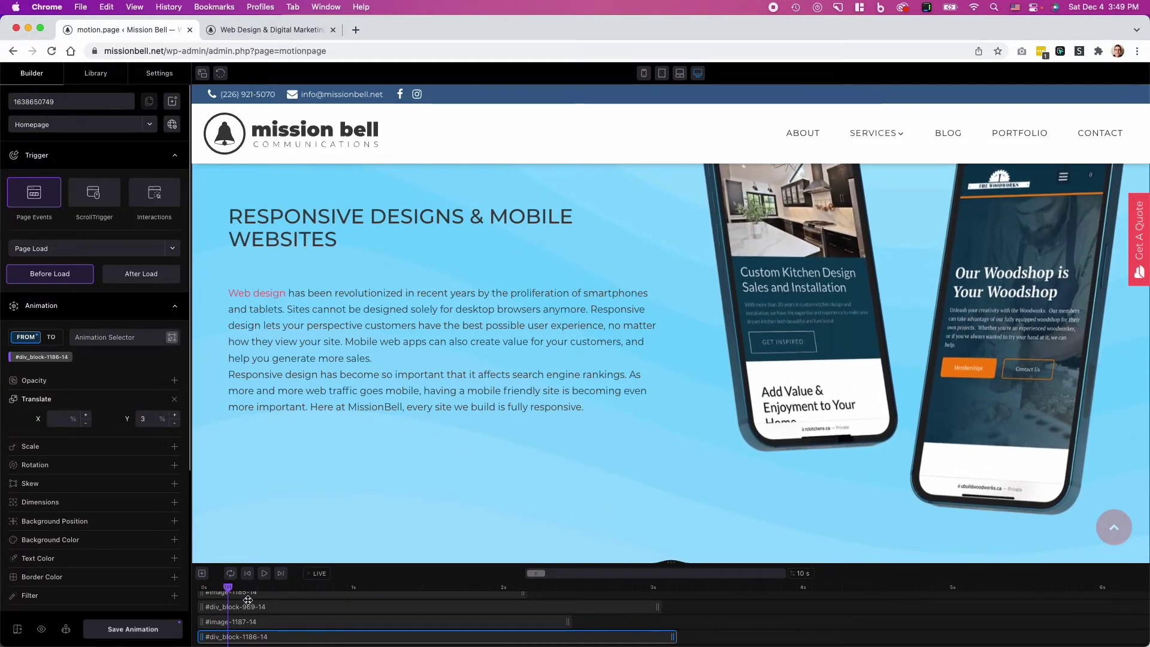
# Step: Review each phone track's Translate values, including #image-1187-14's 3% vertical offset
pyautogui.click(287, 622)
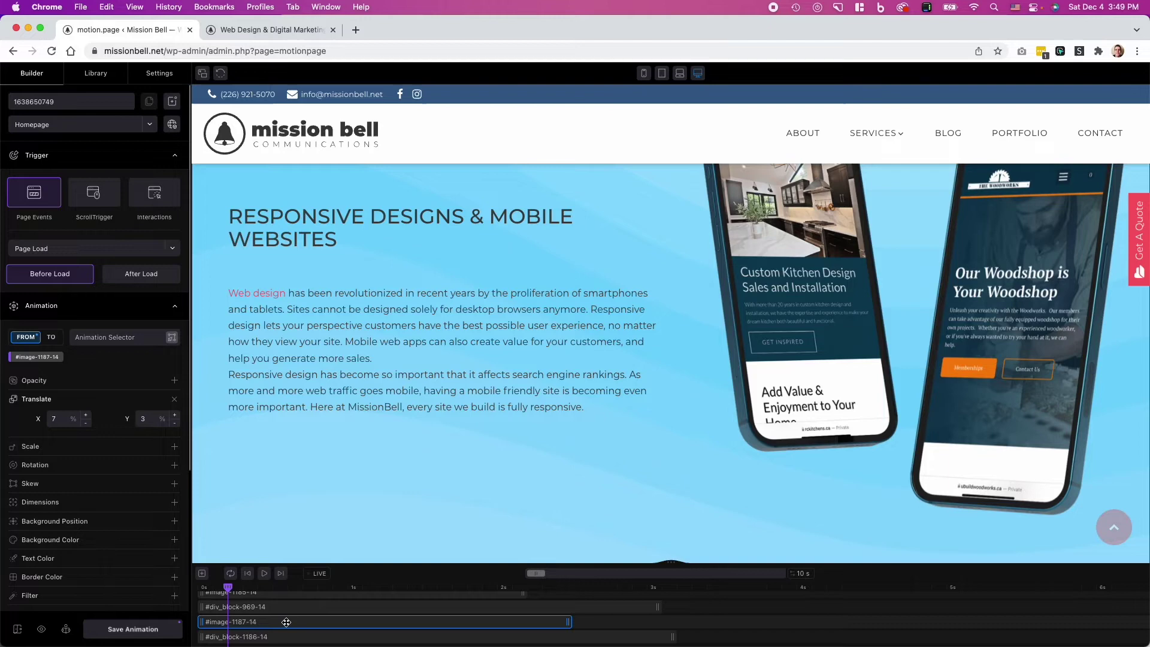
pyautogui.click(227, 586)
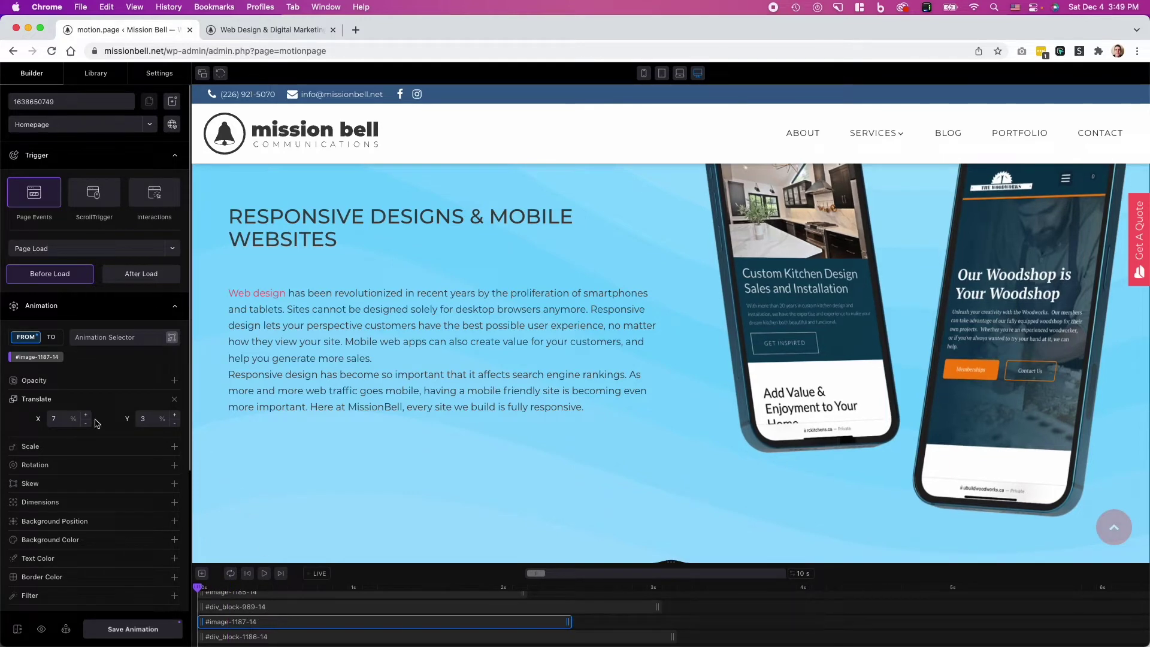
pyautogui.scroll(-5, 96, 422)
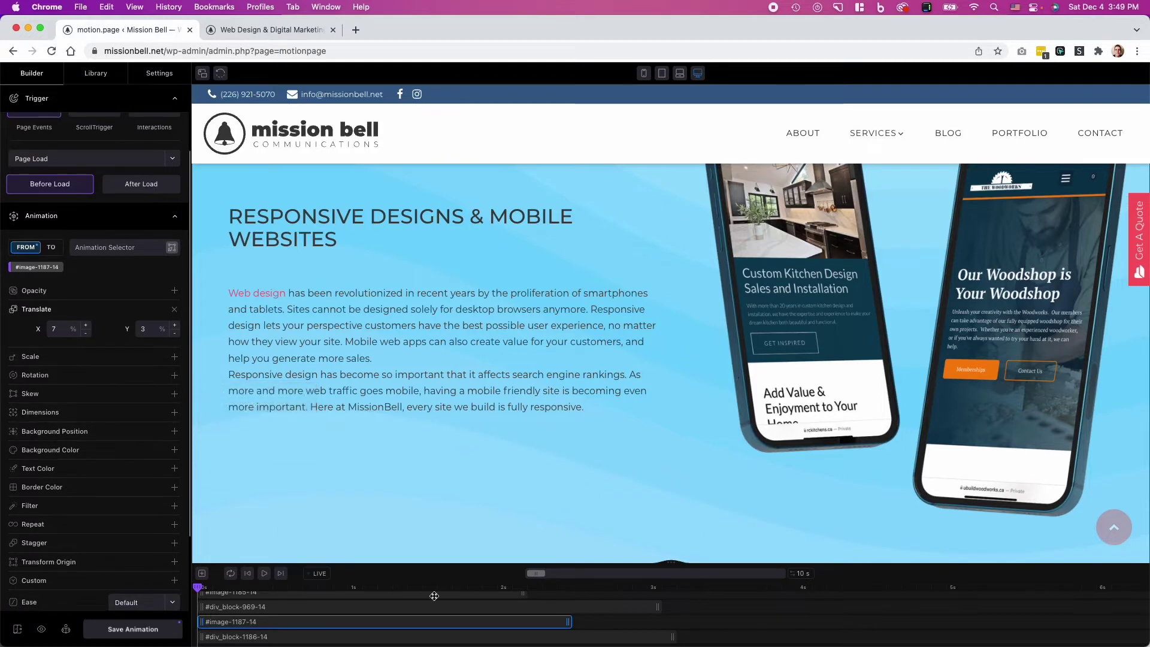
pyautogui.click(361, 638)
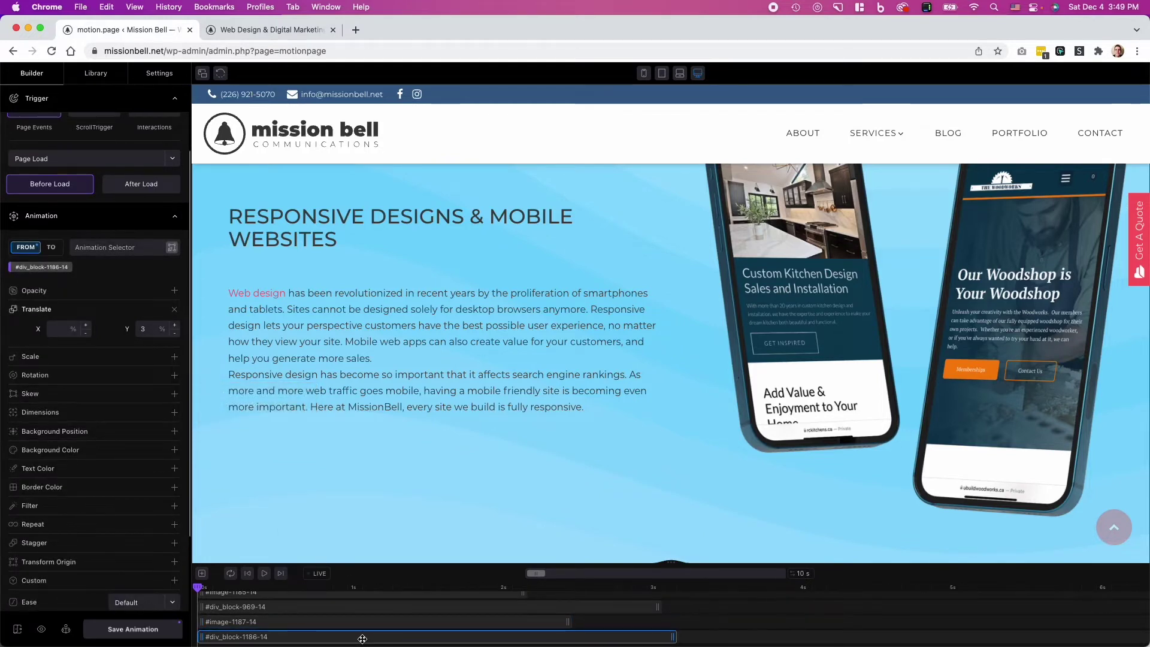
pyautogui.click(352, 621)
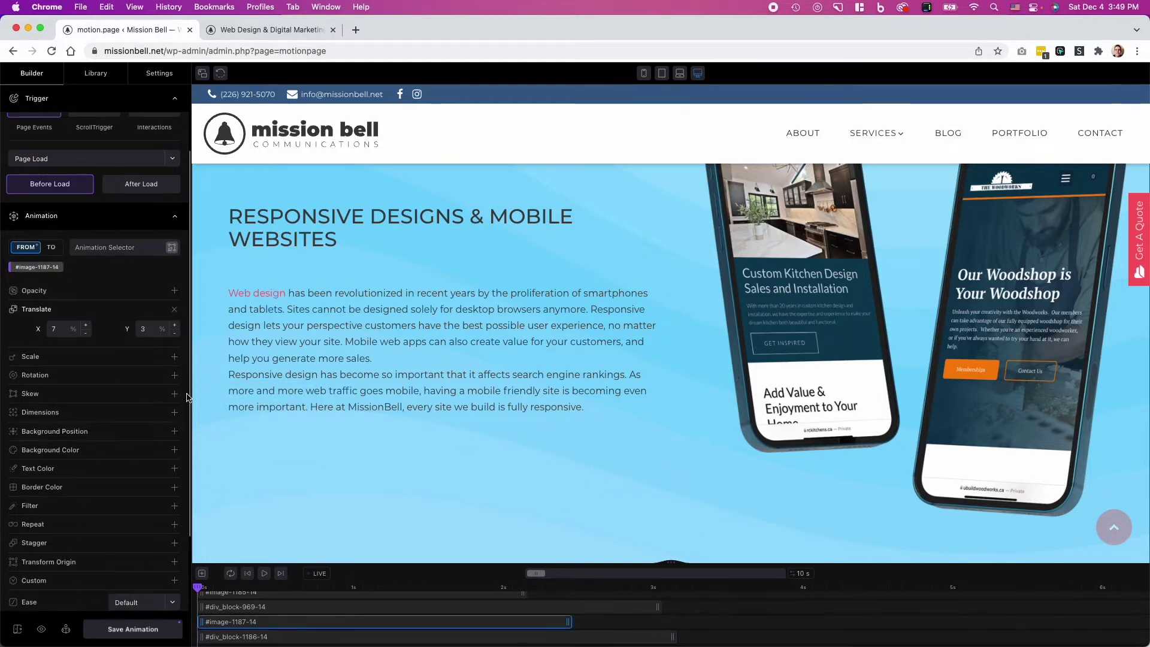
pyautogui.click(150, 328)
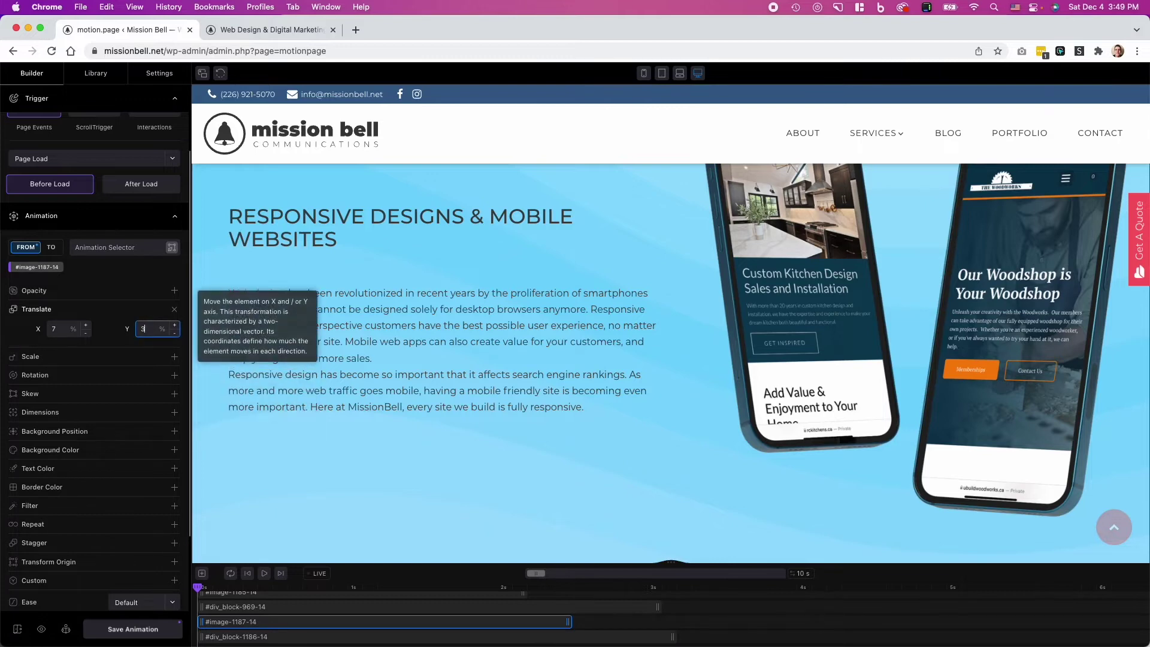
pyautogui.click(342, 636)
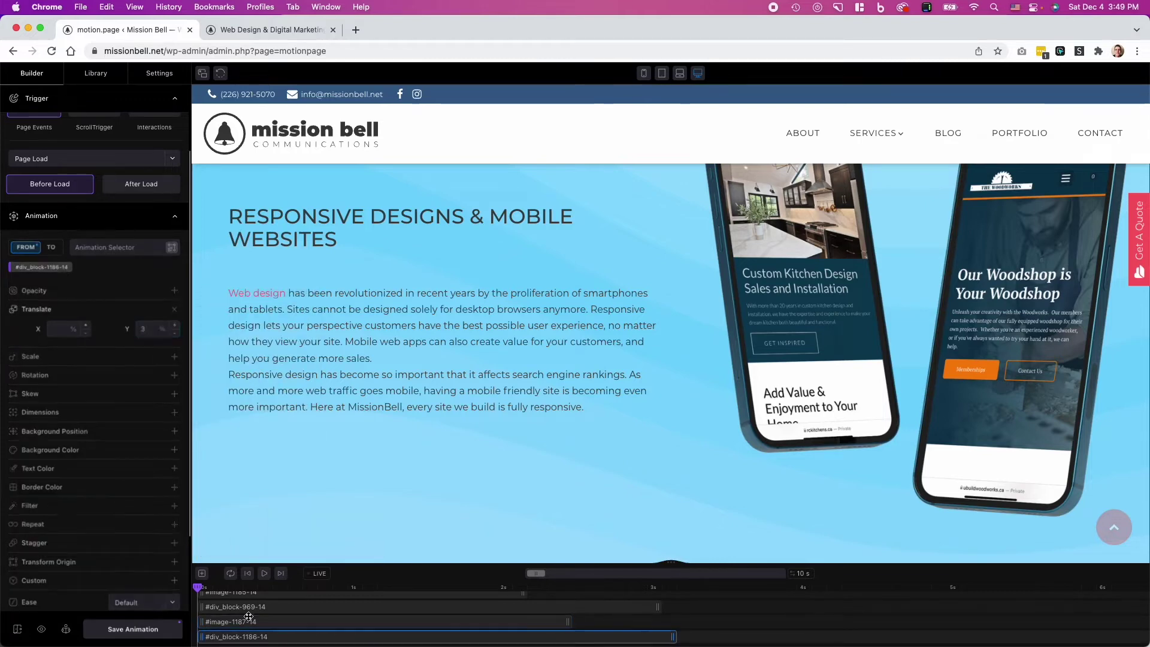
# Step: Change #div_block-1186-14's Translate Y to -3% and scrub the playhead to preview
pyautogui.moveTo(203, 586); pyautogui.dragTo(203, 586)
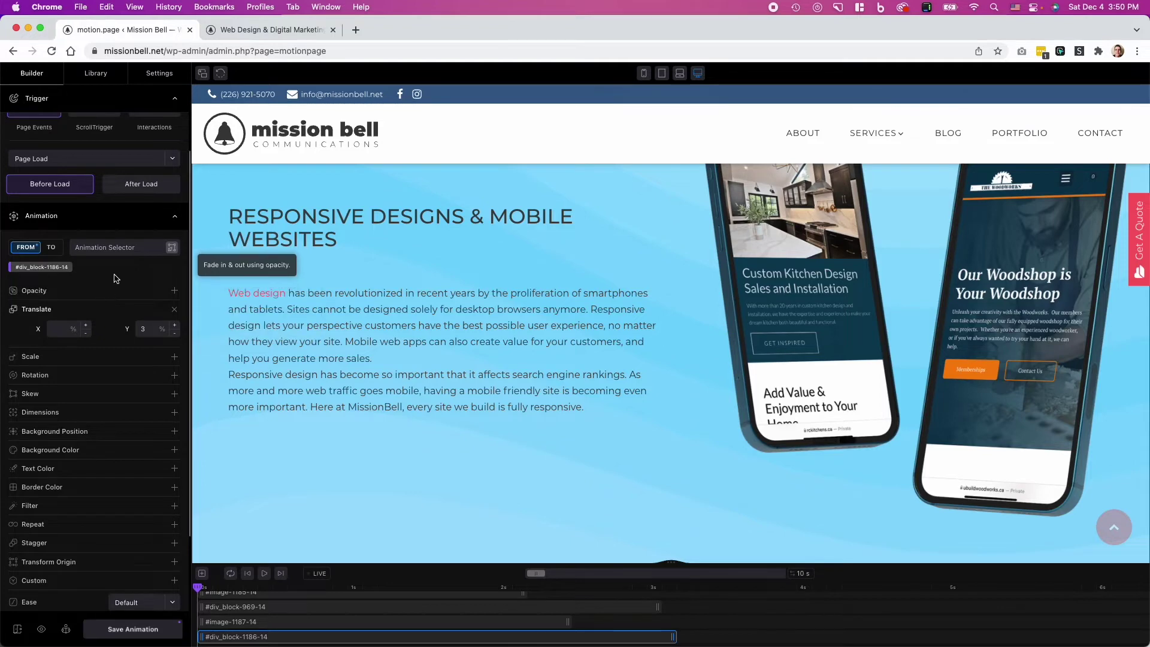
pyautogui.scroll(1, 112, 319)
pyautogui.scroll(1, 113, 319)
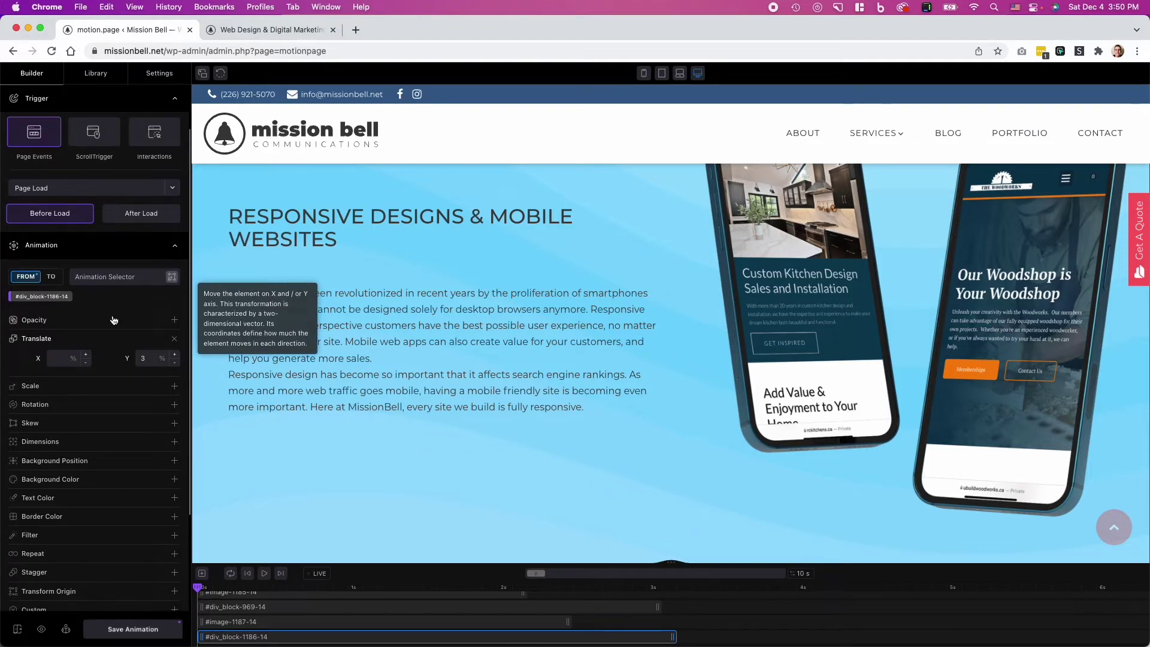
pyautogui.scroll(-1, 67, 367)
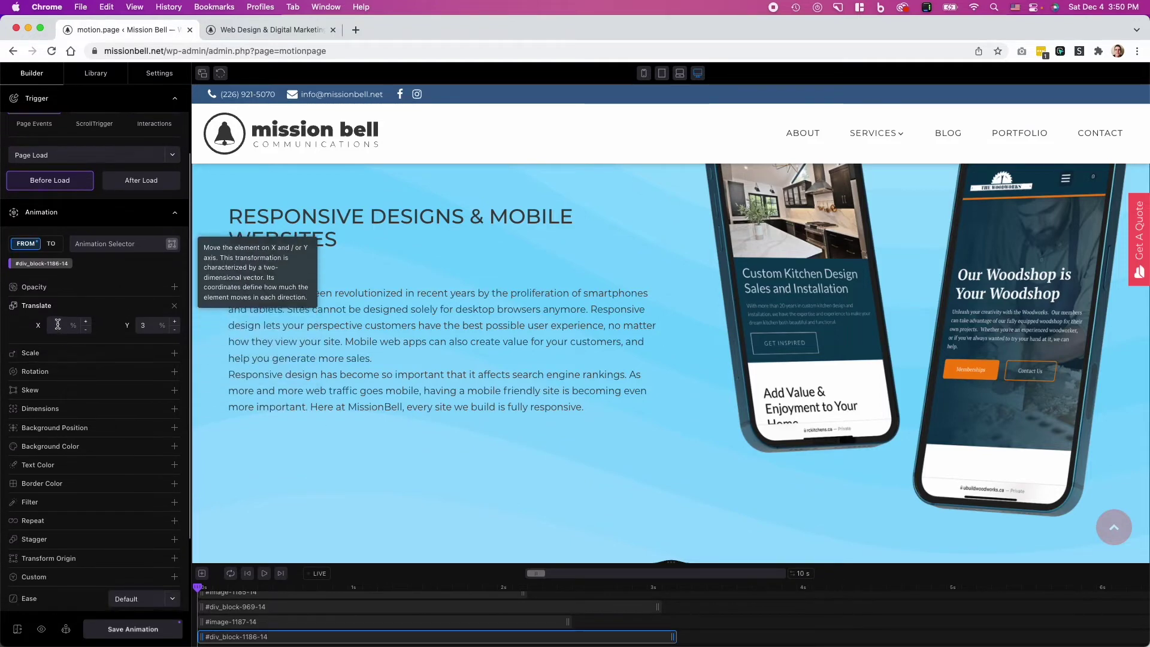
pyautogui.click(142, 326)
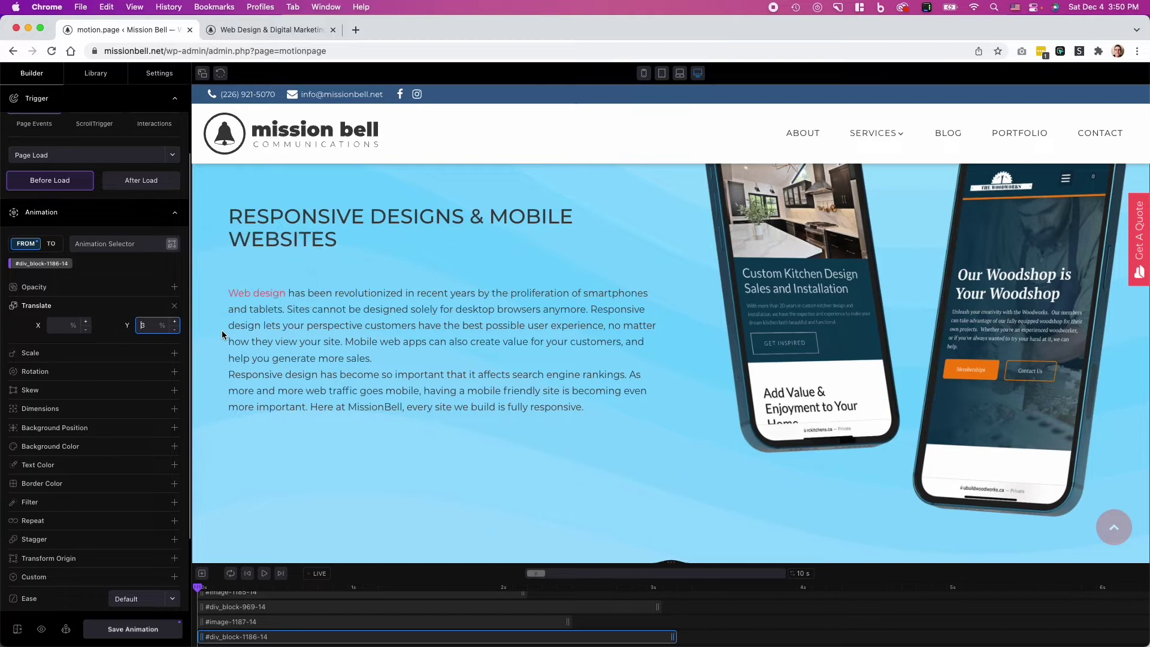
pyautogui.write('-')
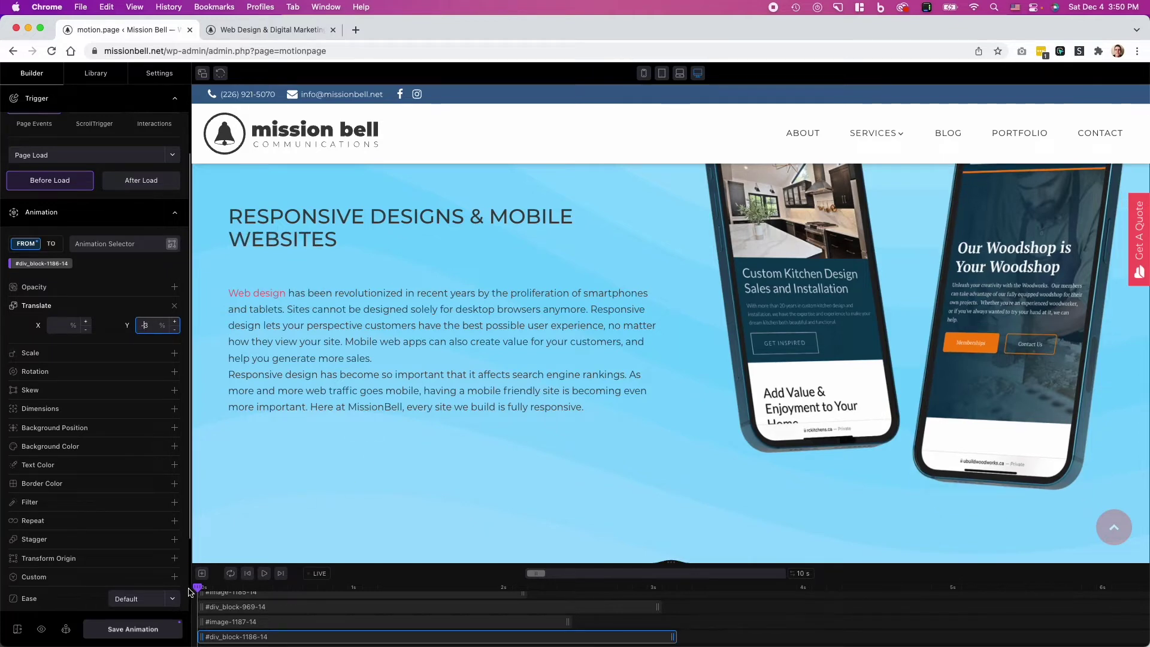
pyautogui.moveTo(200, 587); pyautogui.dragTo(687, 602)
pyautogui.click(200, 587)
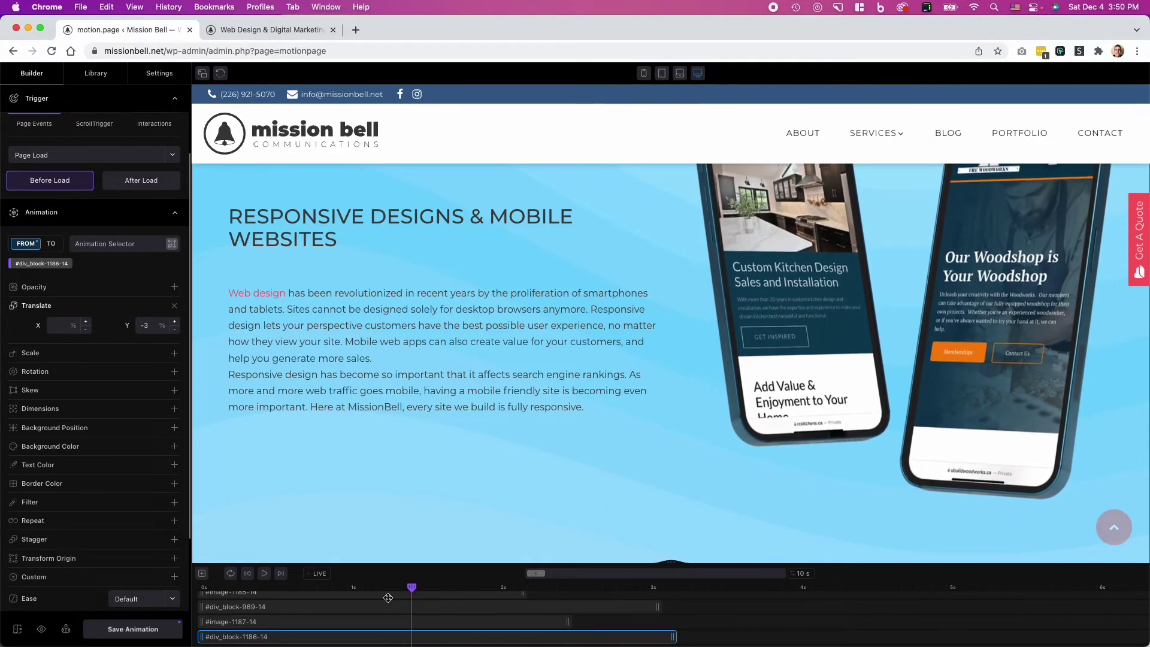
pyautogui.moveTo(199, 587); pyautogui.dragTo(656, 589)
pyautogui.click(133, 628)
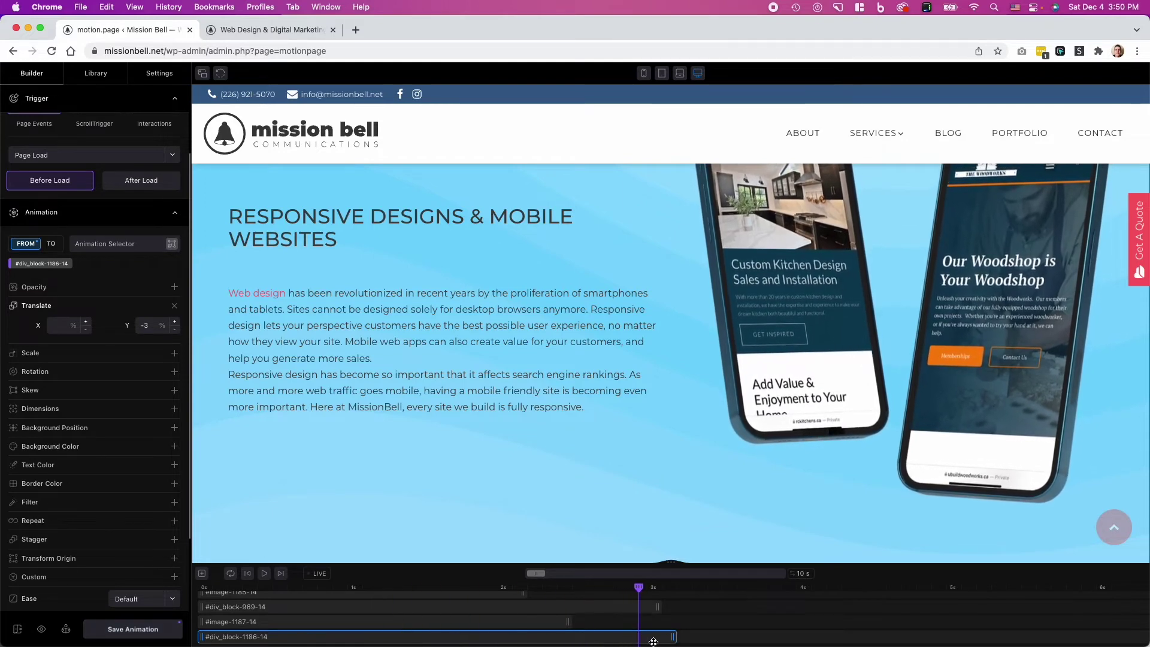
pyautogui.click(352, 587)
pyautogui.scroll(3, 552, 449)
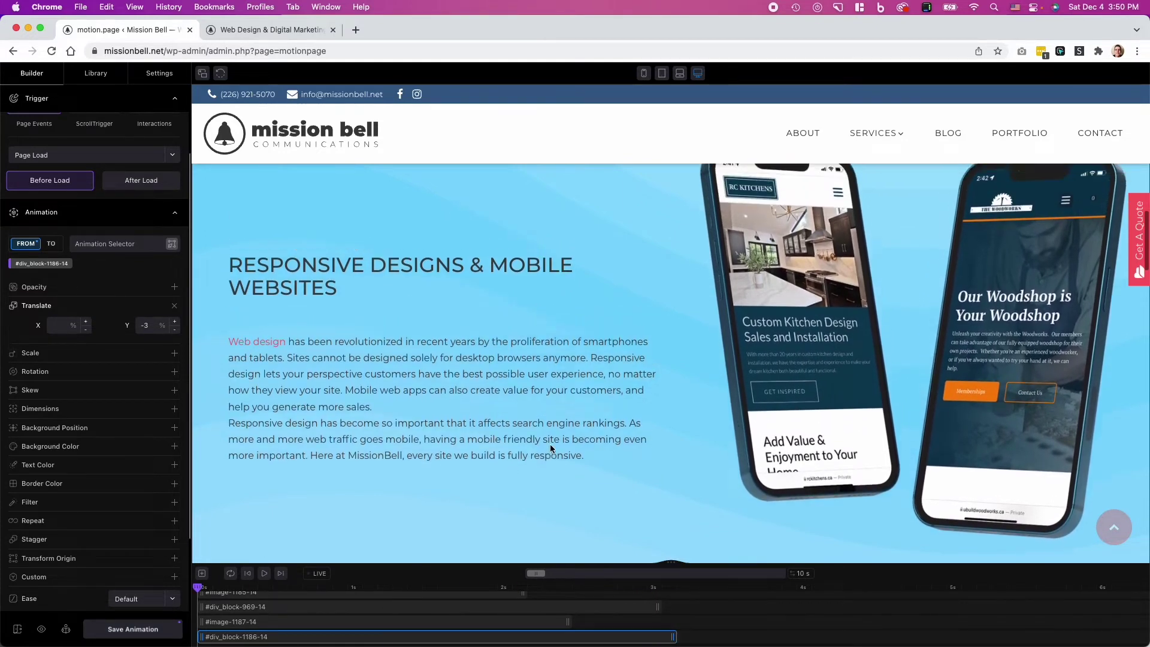
pyautogui.scroll(-3, 552, 450)
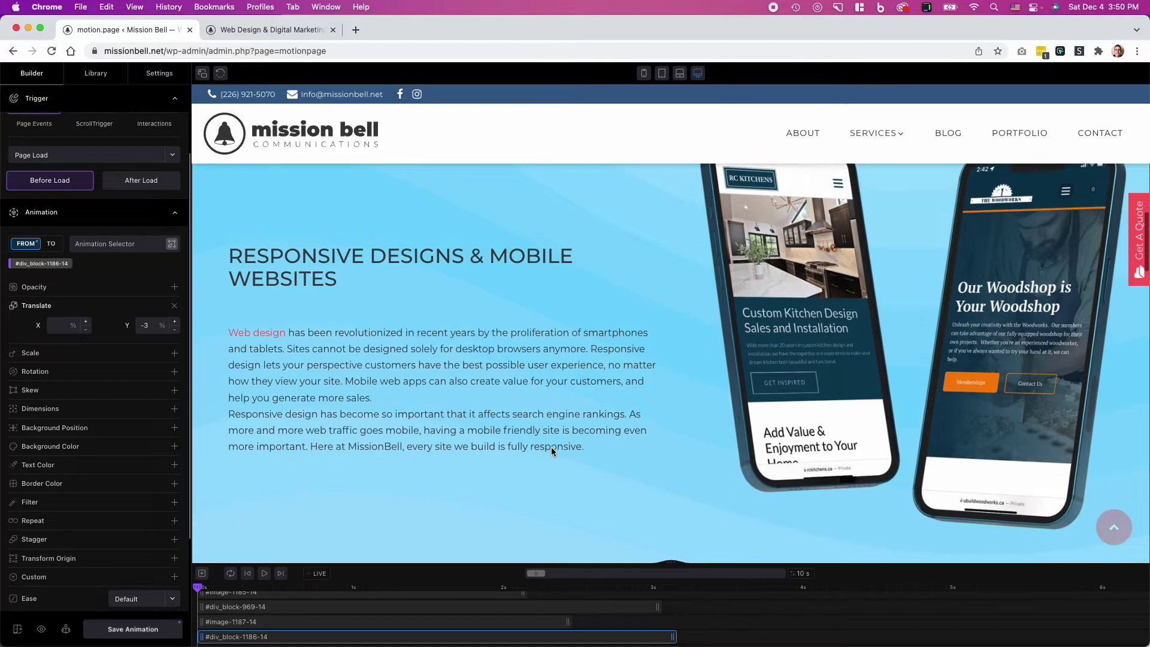
pyautogui.scroll(1, 552, 452)
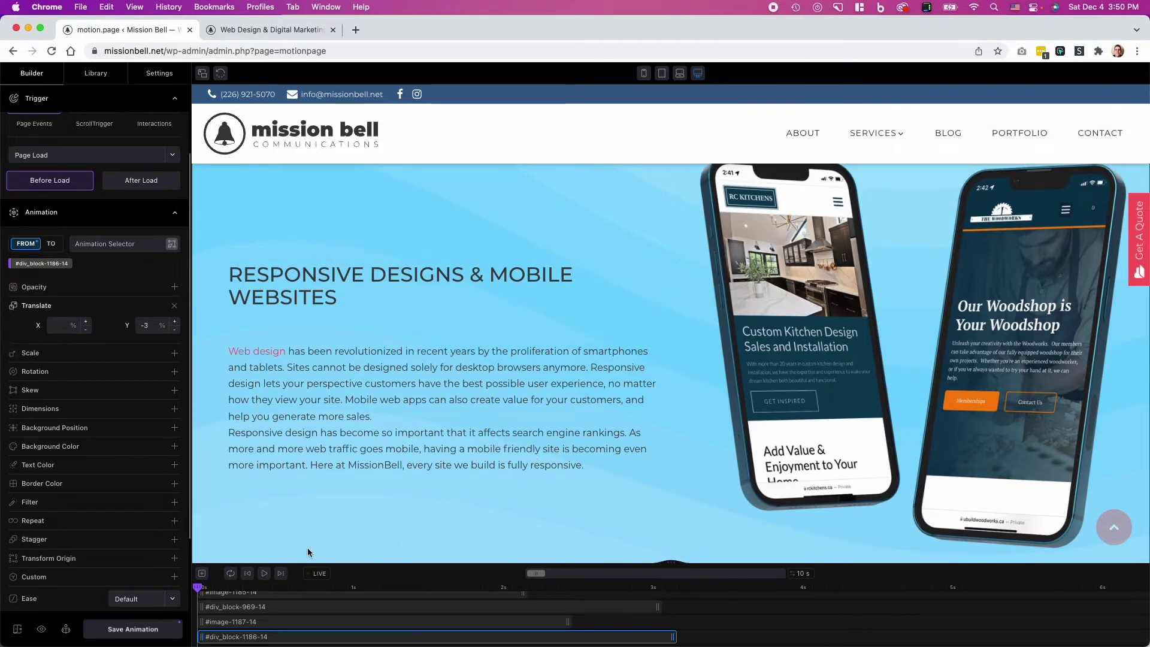
pyautogui.scroll(-1, 530, 453)
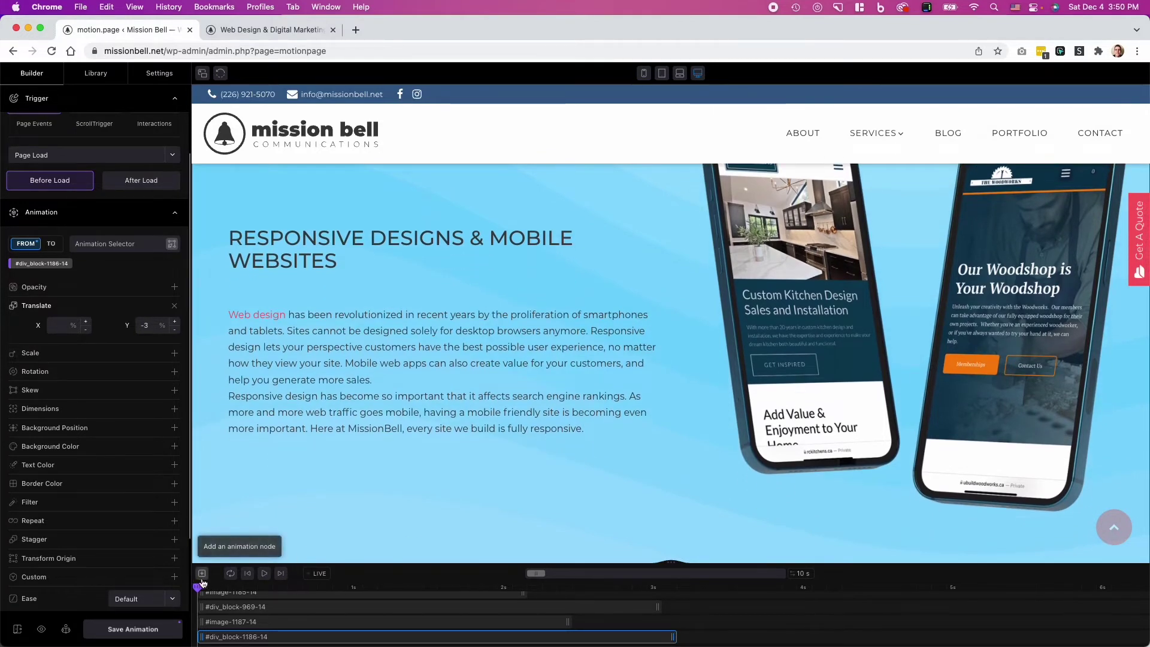
# Step: Add a fifth track, enlarge the timeline, and target the parent section #section-31-14
pyautogui.click(201, 581)
pyautogui.scroll(-3, 532, 449)
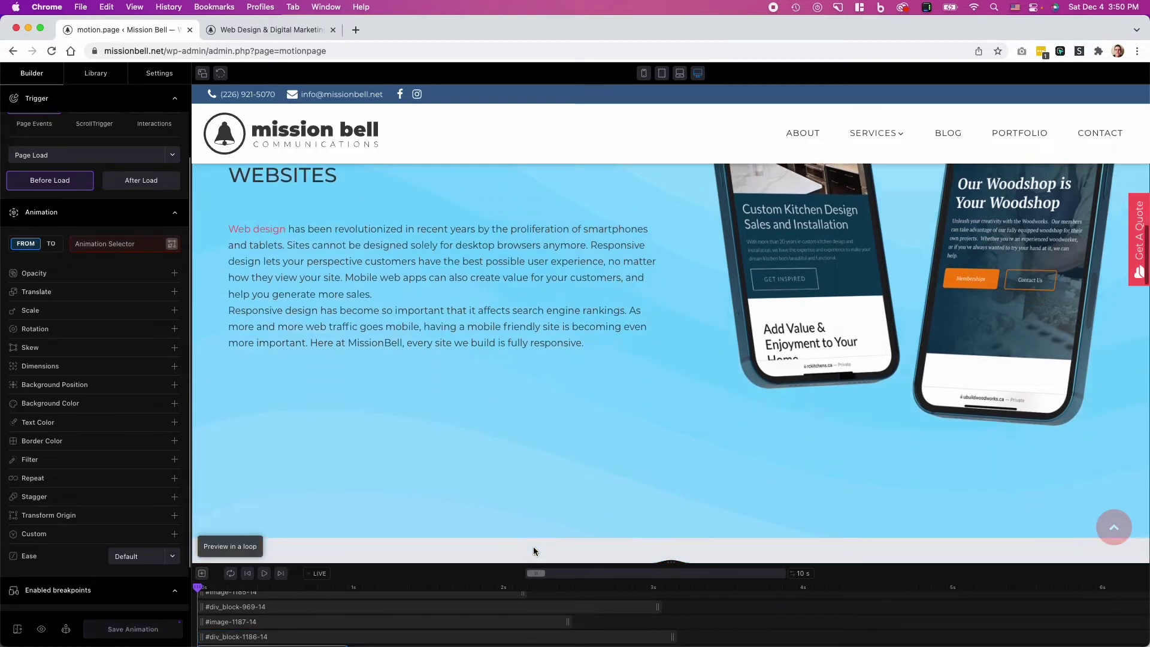
pyautogui.scroll(-3, 486, 503)
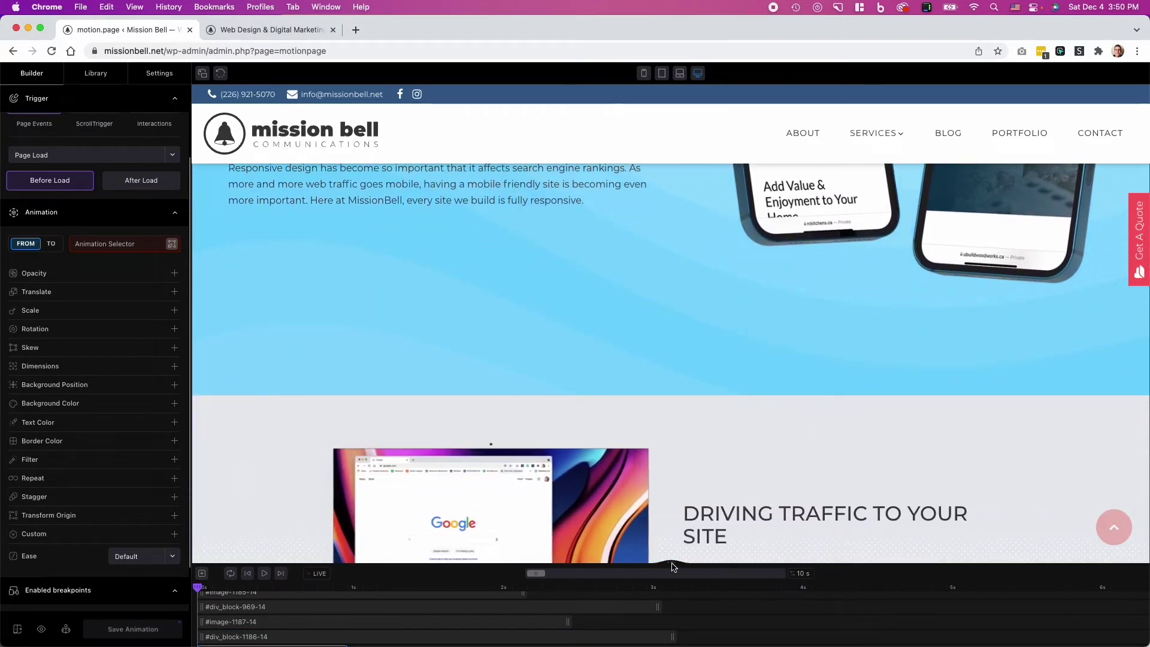
pyautogui.moveTo(690, 564); pyautogui.dragTo(676, 504)
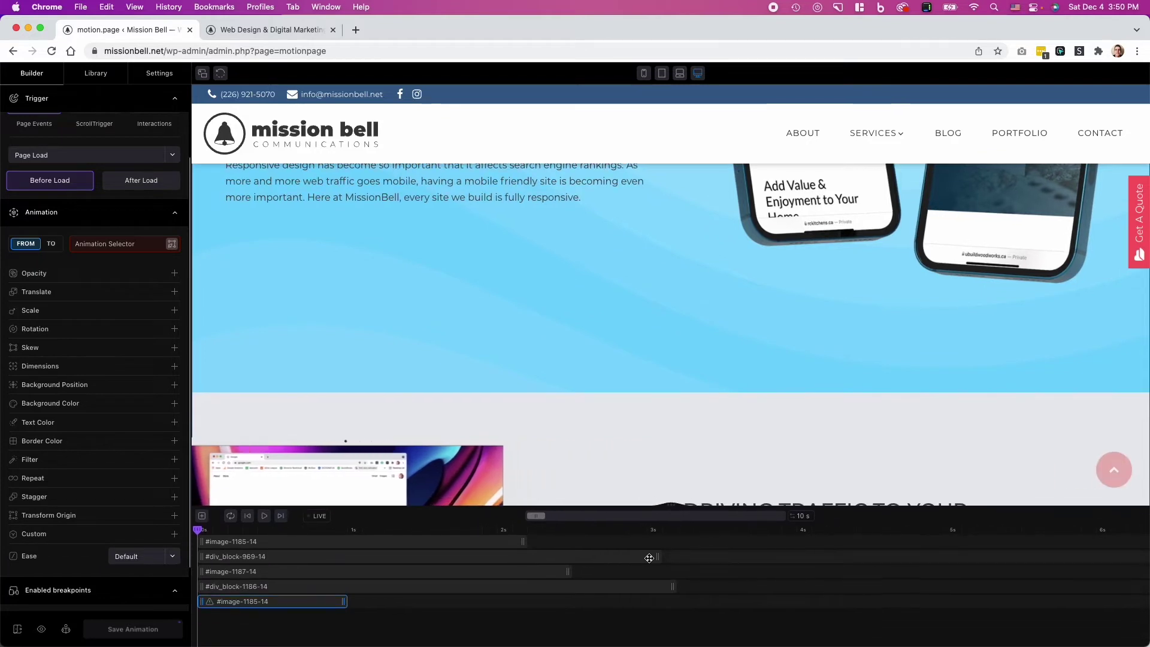
pyautogui.scroll(5, 427, 465)
pyautogui.scroll(3, 430, 477)
pyautogui.scroll(2, 433, 482)
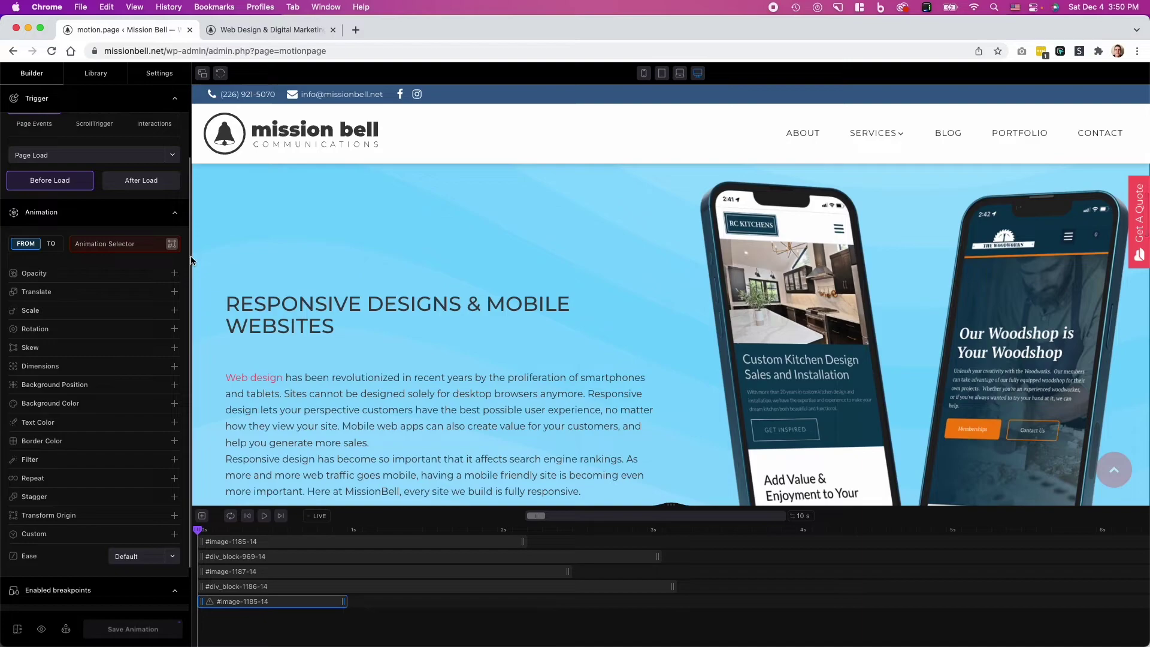
pyautogui.click(174, 244)
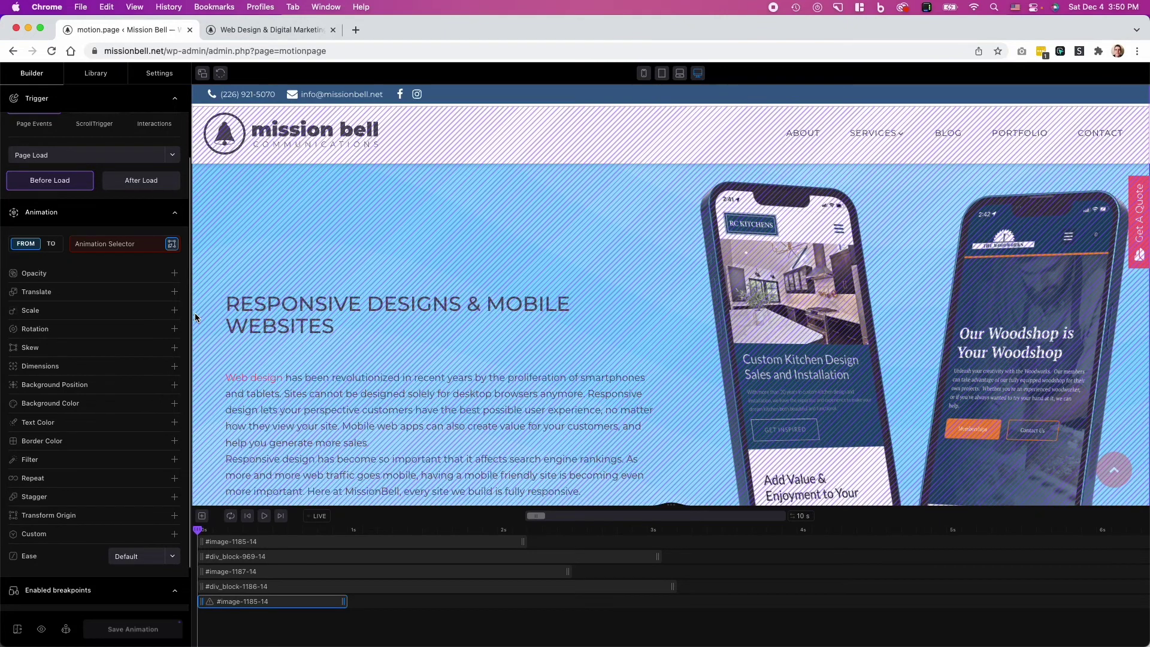
pyautogui.scroll(3, 195, 313)
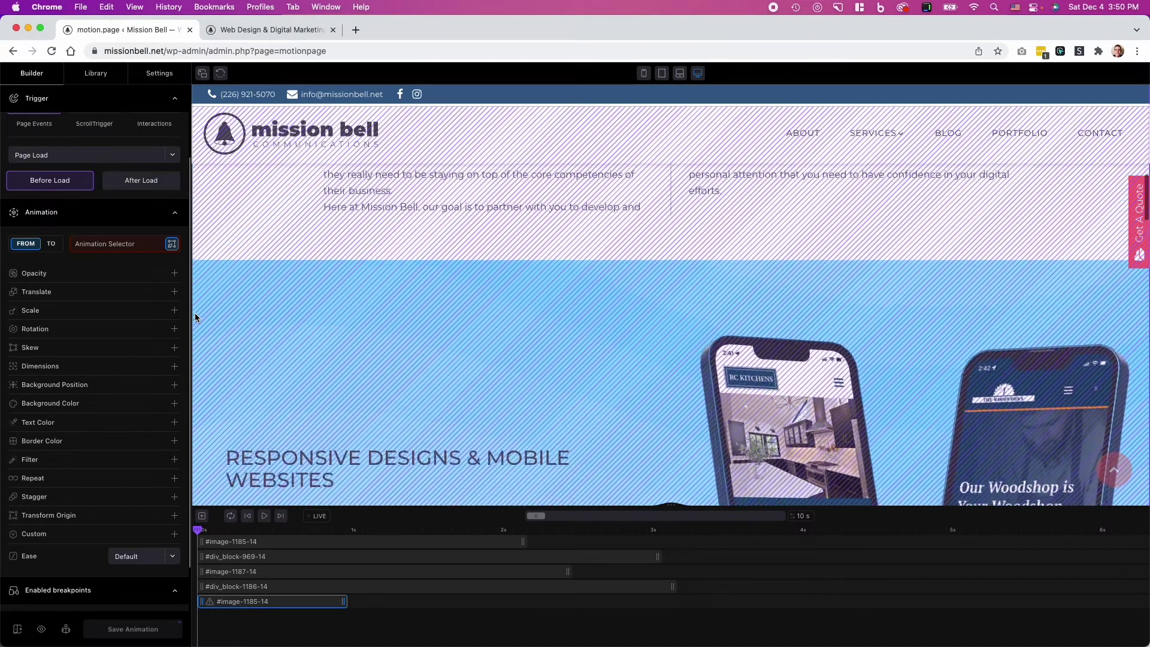
pyautogui.click(195, 313)
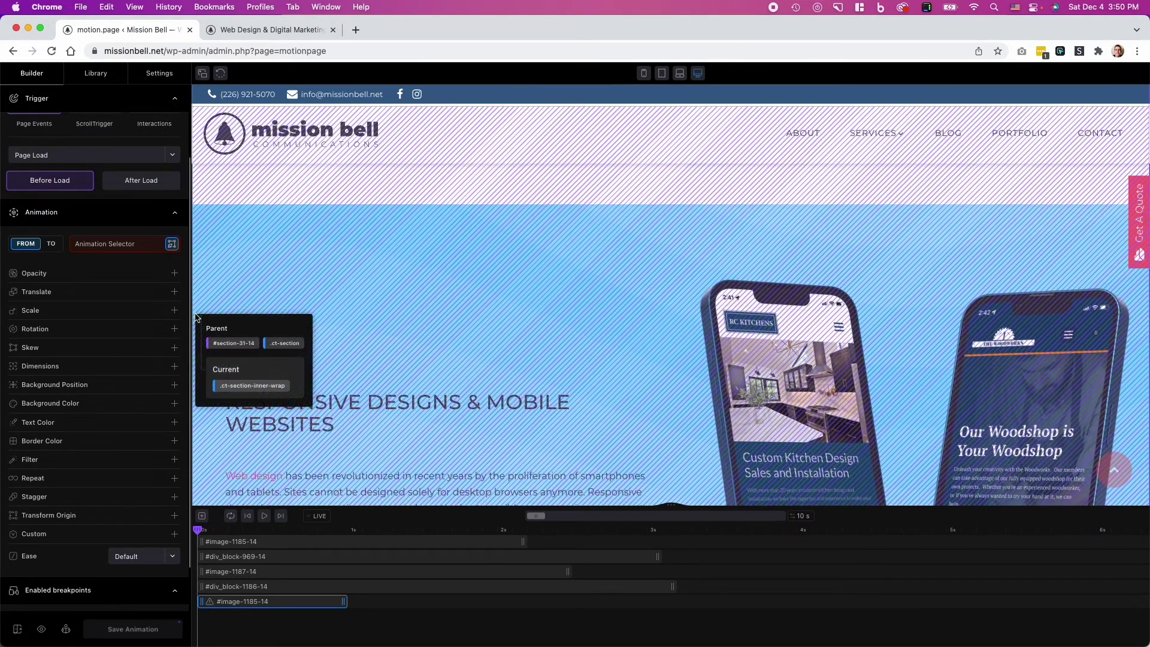
pyautogui.click(233, 343)
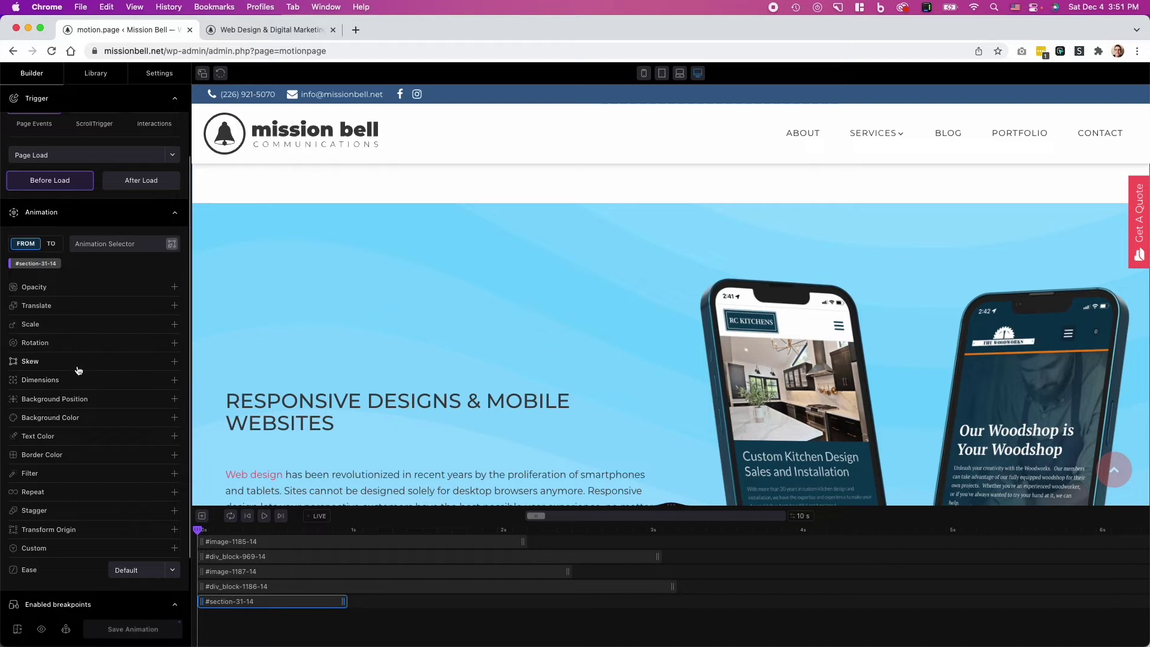
# Step: Animate #section-31-14's background position from X 14%, Y 5%, lasting about five seconds
pyautogui.click(53, 398)
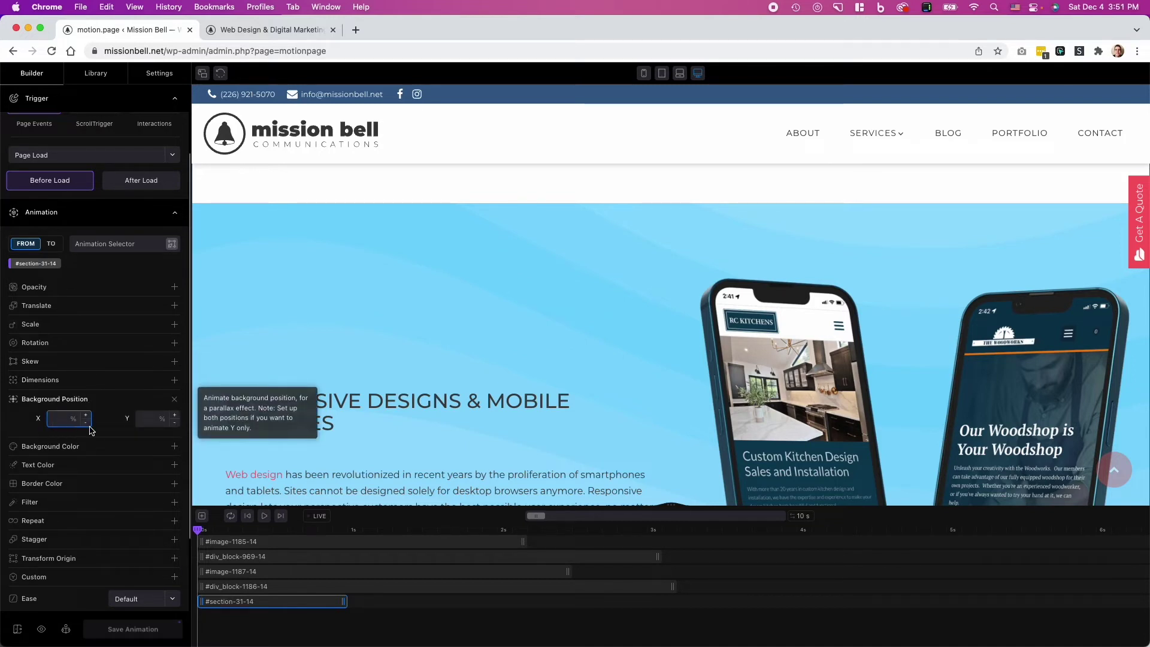
pyautogui.click(83, 422)
pyautogui.write('2')
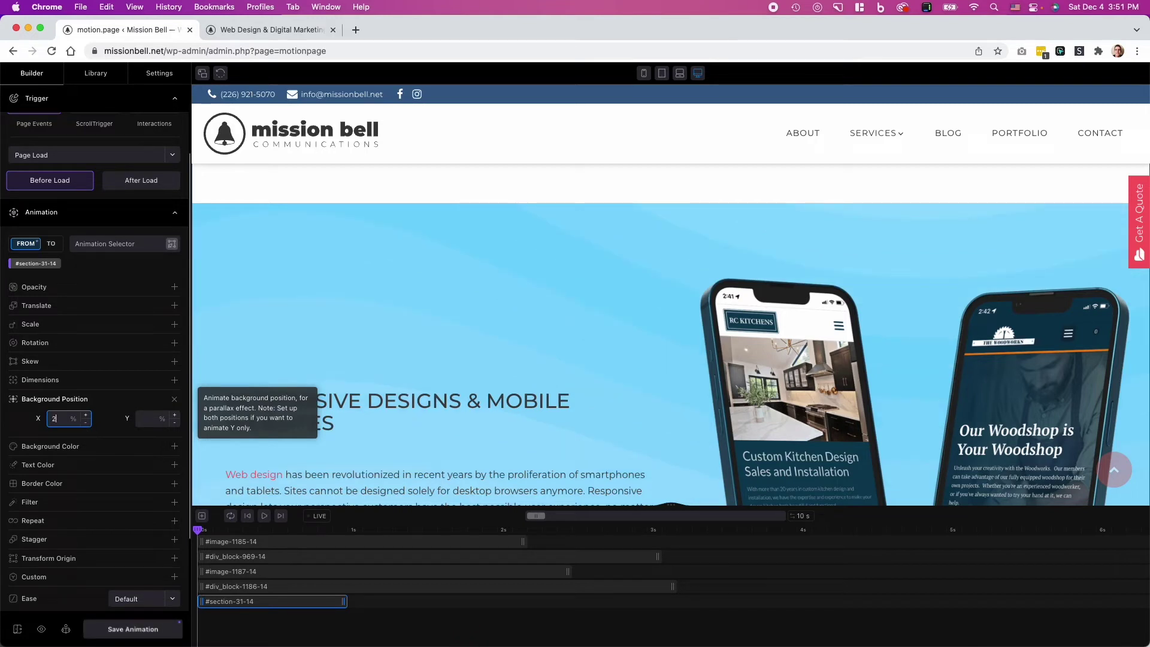
pyautogui.click(148, 420)
pyautogui.write('1')
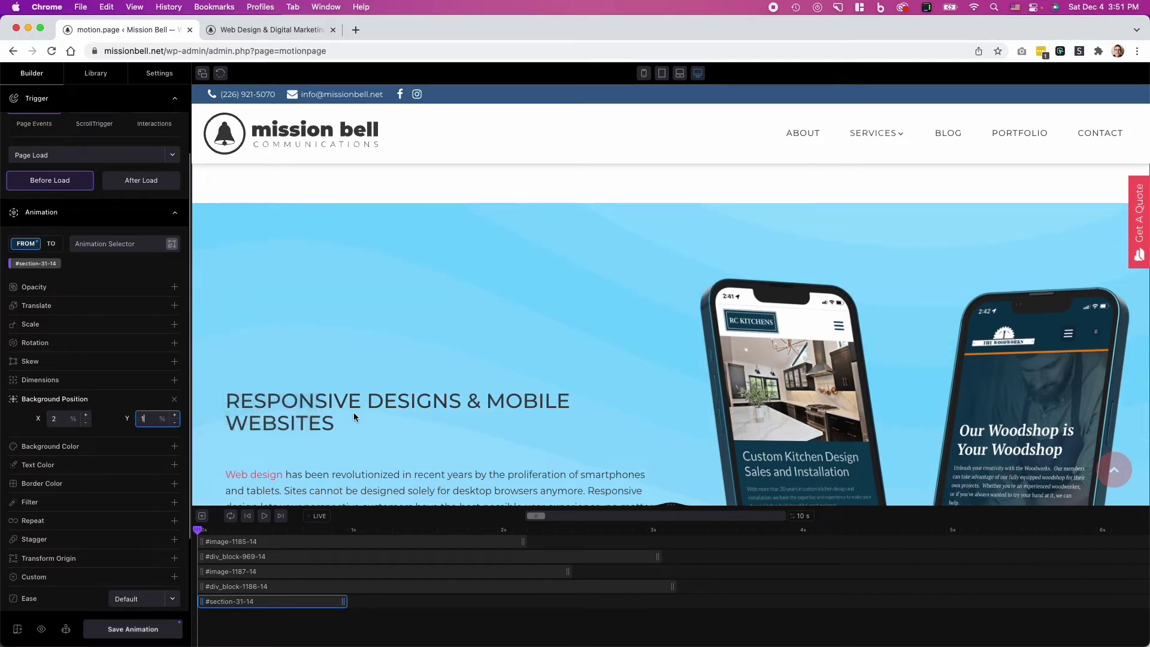
pyautogui.scroll(-2, 350, 415)
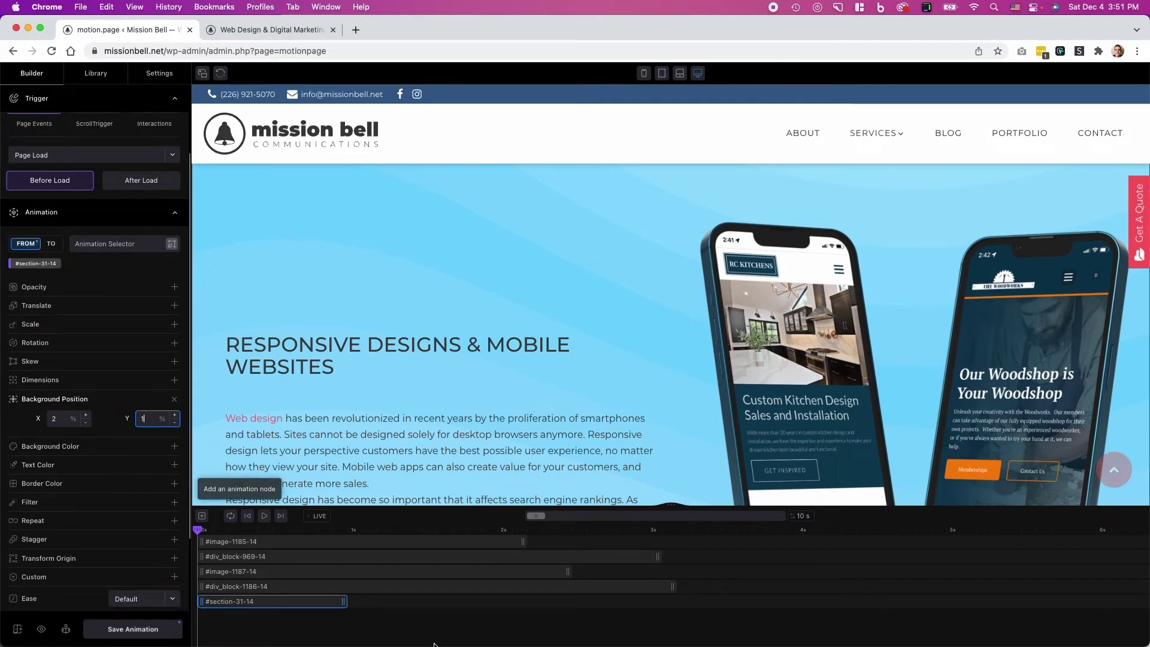
pyautogui.moveTo(349, 601); pyautogui.dragTo(917, 602)
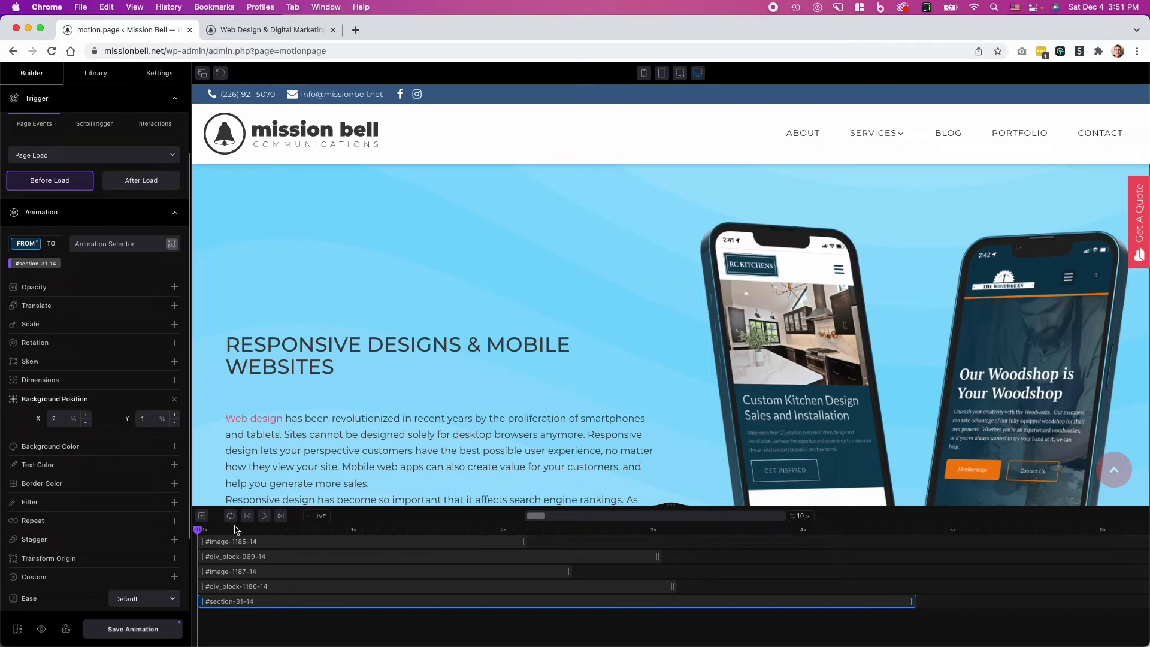
# Step: Play and scrub the preview, nudge background X up by one, and select #image-1187-14
pyautogui.click(264, 517)
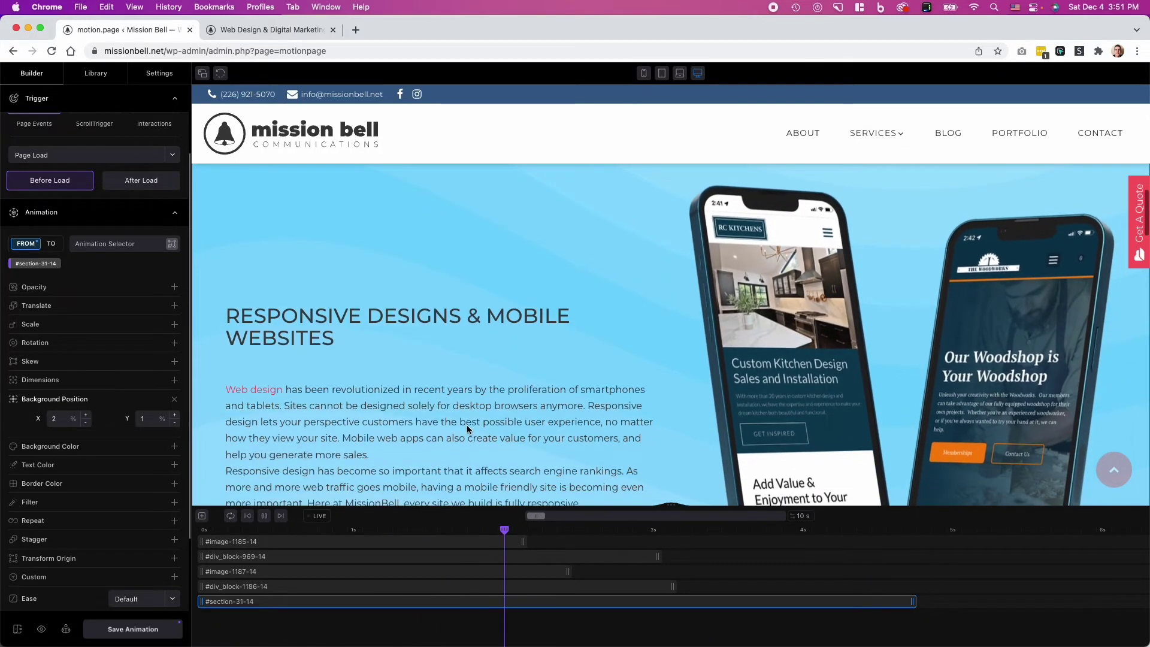
pyautogui.scroll(-5, 467, 429)
pyautogui.scroll(2, 467, 425)
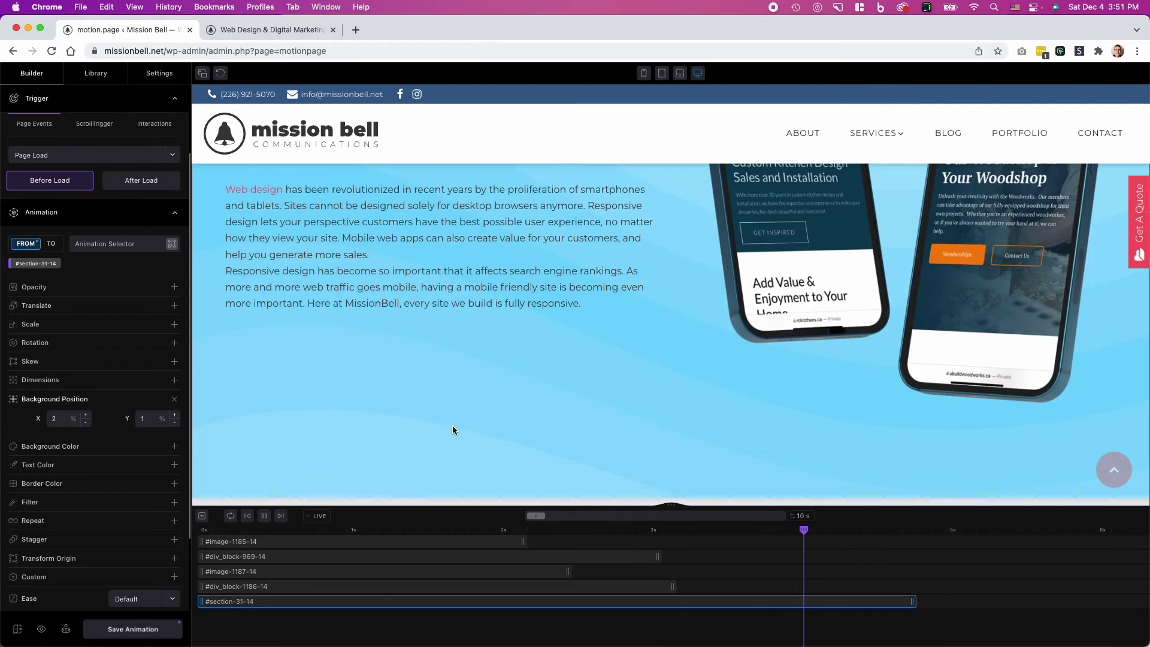
pyautogui.scroll(4, 452, 430)
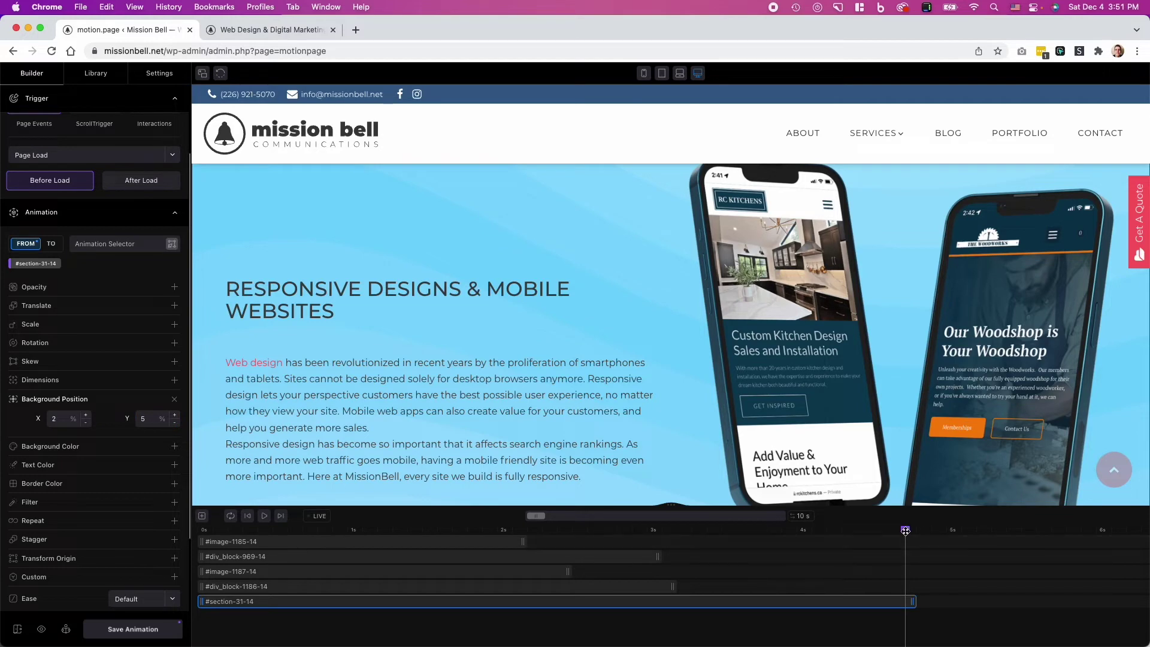
pyautogui.click(230, 515)
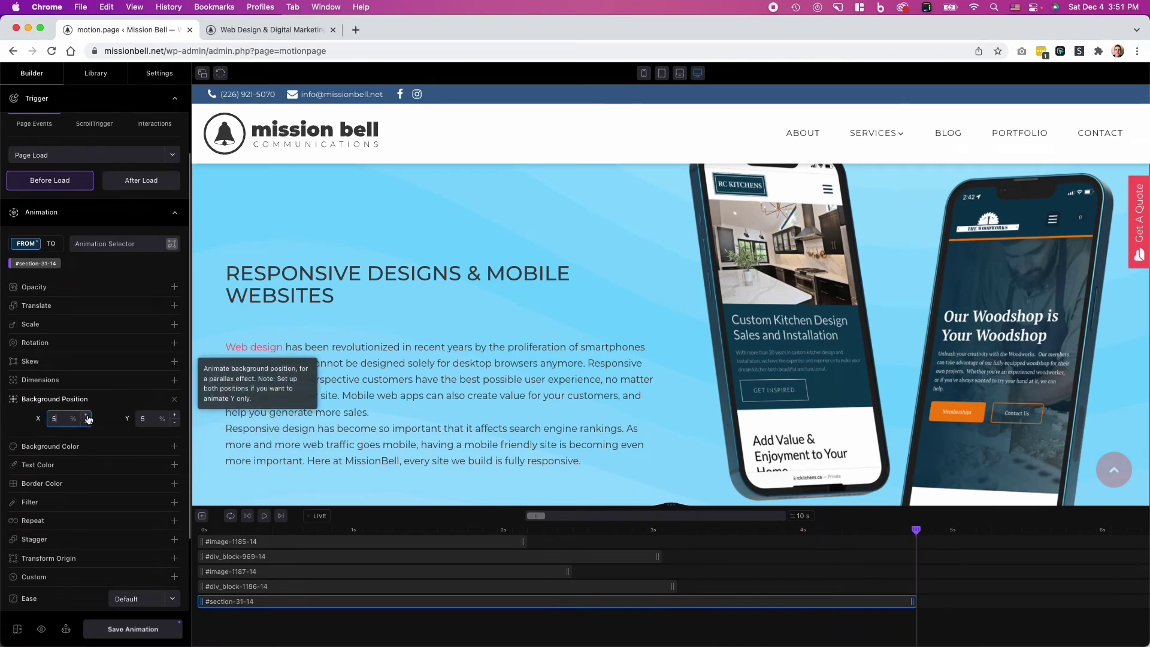
pyautogui.click(88, 416)
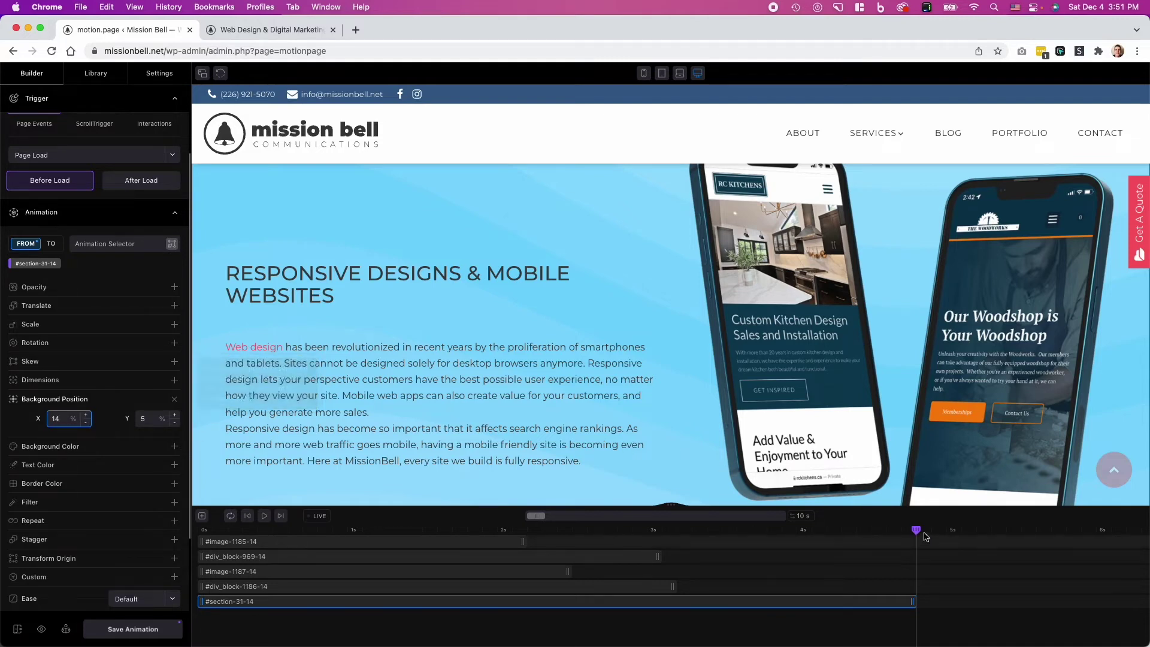
pyautogui.click(264, 515)
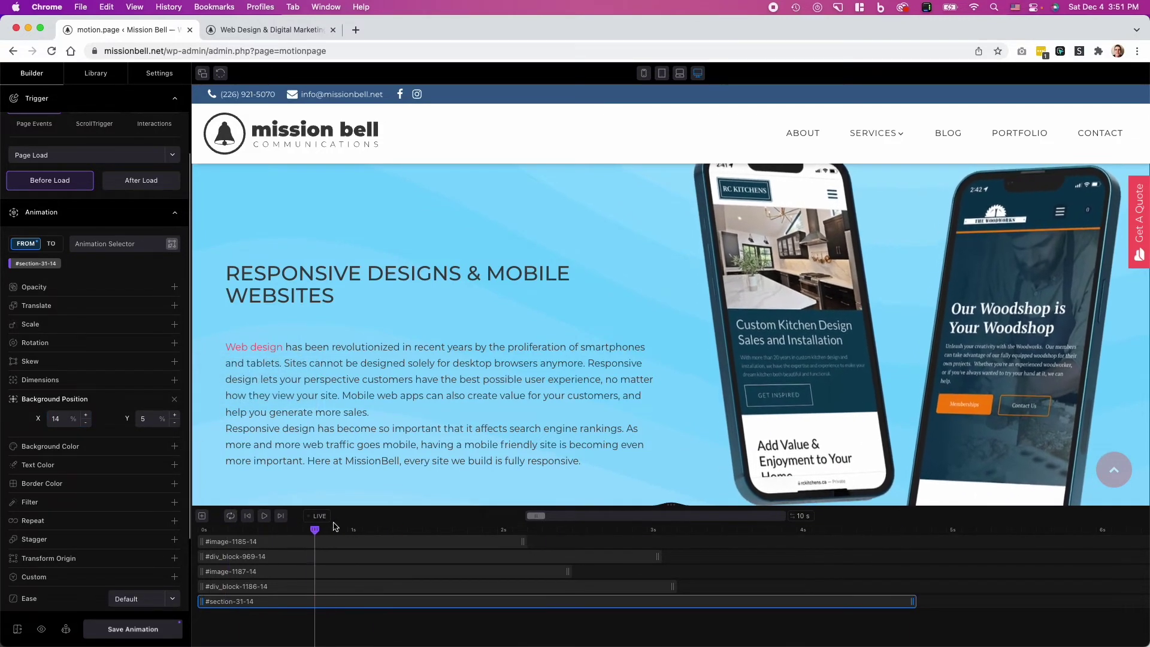
pyautogui.click(263, 530)
pyautogui.moveTo(263, 531); pyautogui.dragTo(822, 530)
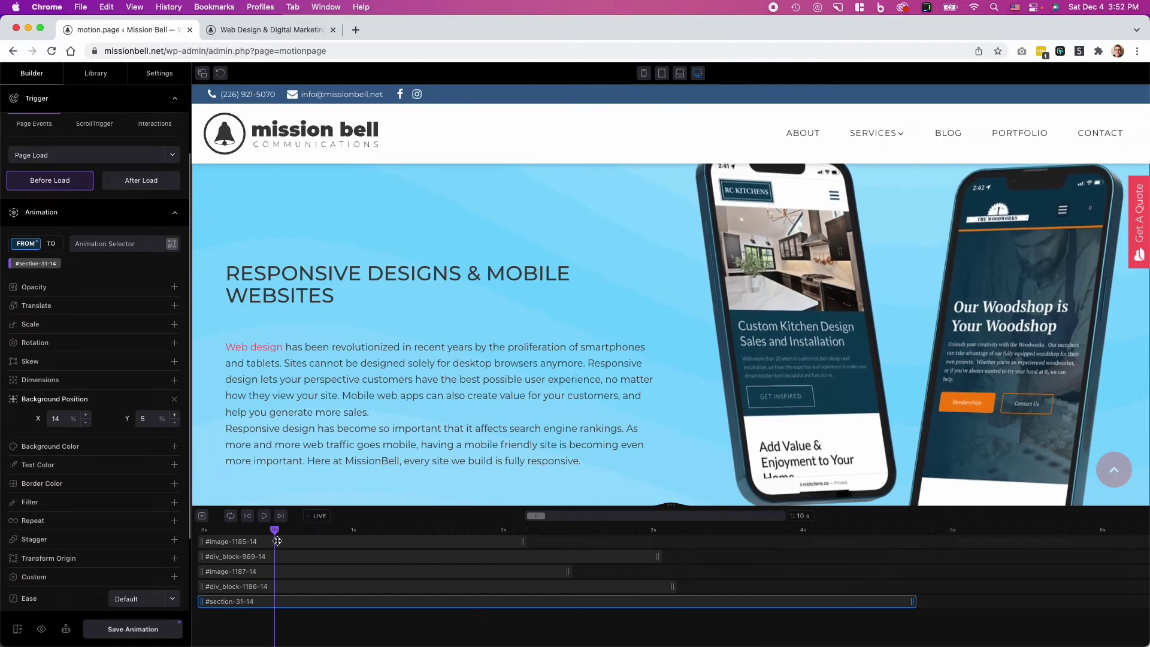
pyautogui.click(793, 571)
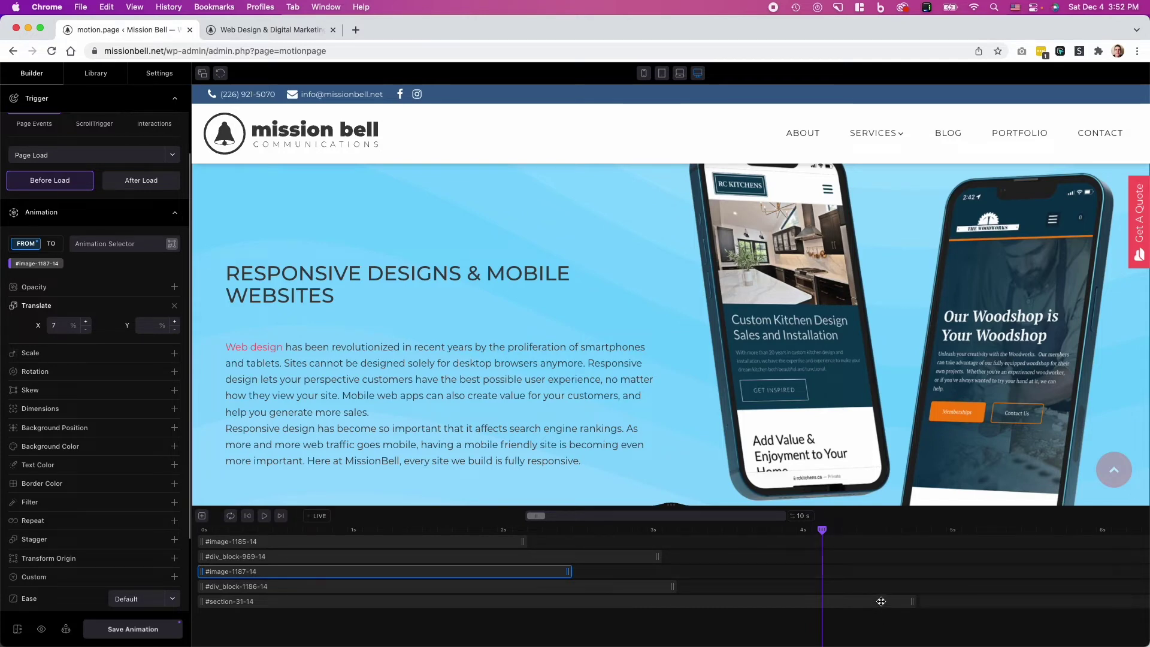
# Step: Delete the #section-31-14 animation from its right-click menu and scrub the preview back
pyautogui.click(665, 600)
pyautogui.rightClick(664, 601)
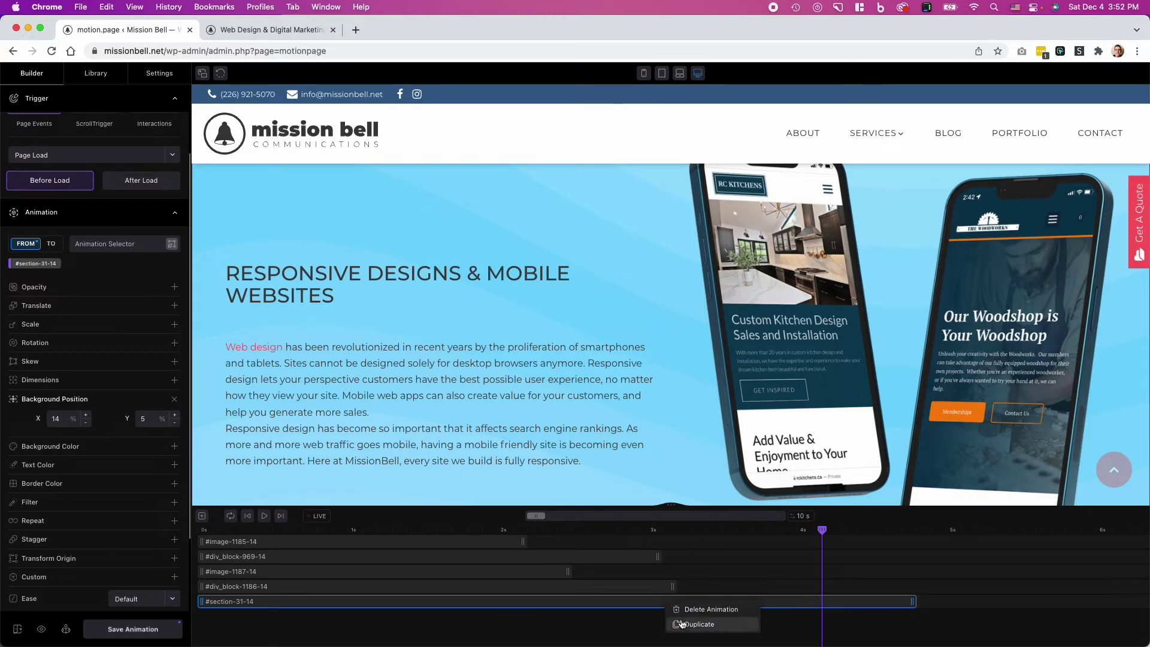
pyautogui.click(701, 611)
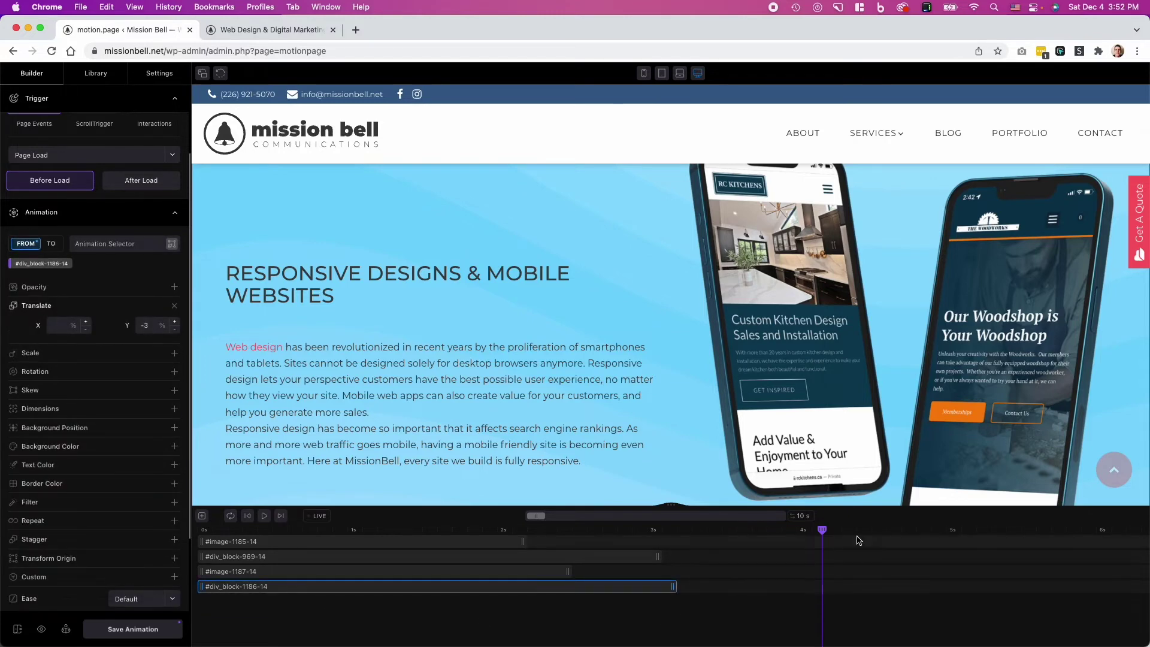
pyautogui.moveTo(822, 531); pyautogui.dragTo(632, 531)
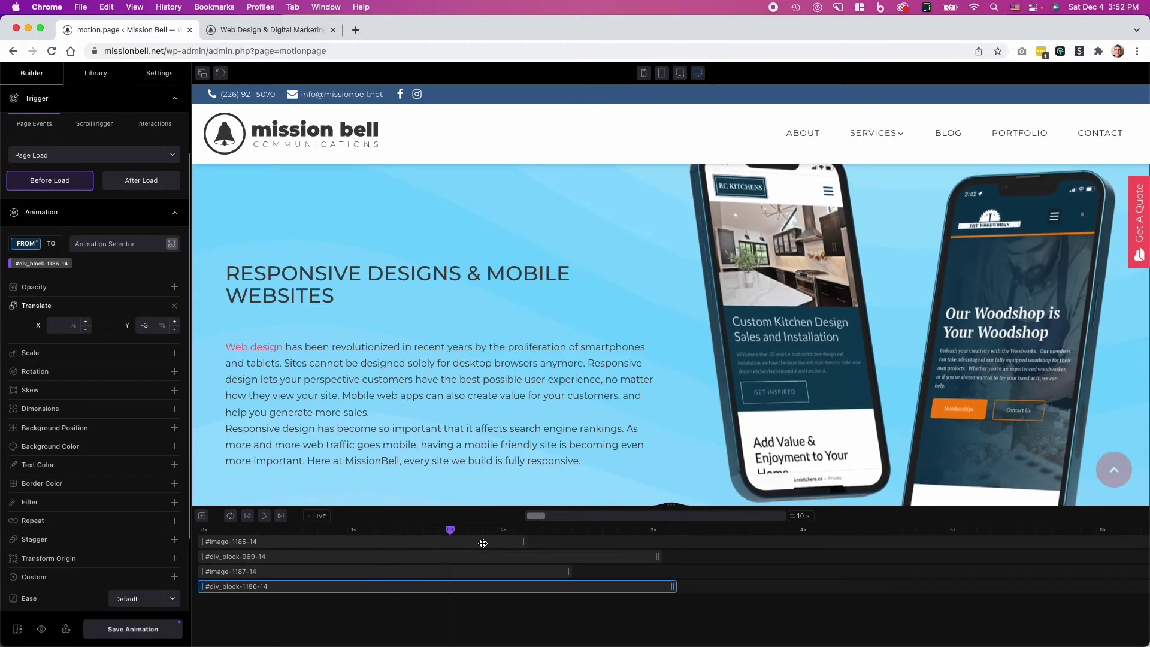
# Step: Set #image-1185-14 to repeat -1 with yoyo enabled, then scrub the preview
pyautogui.click(334, 542)
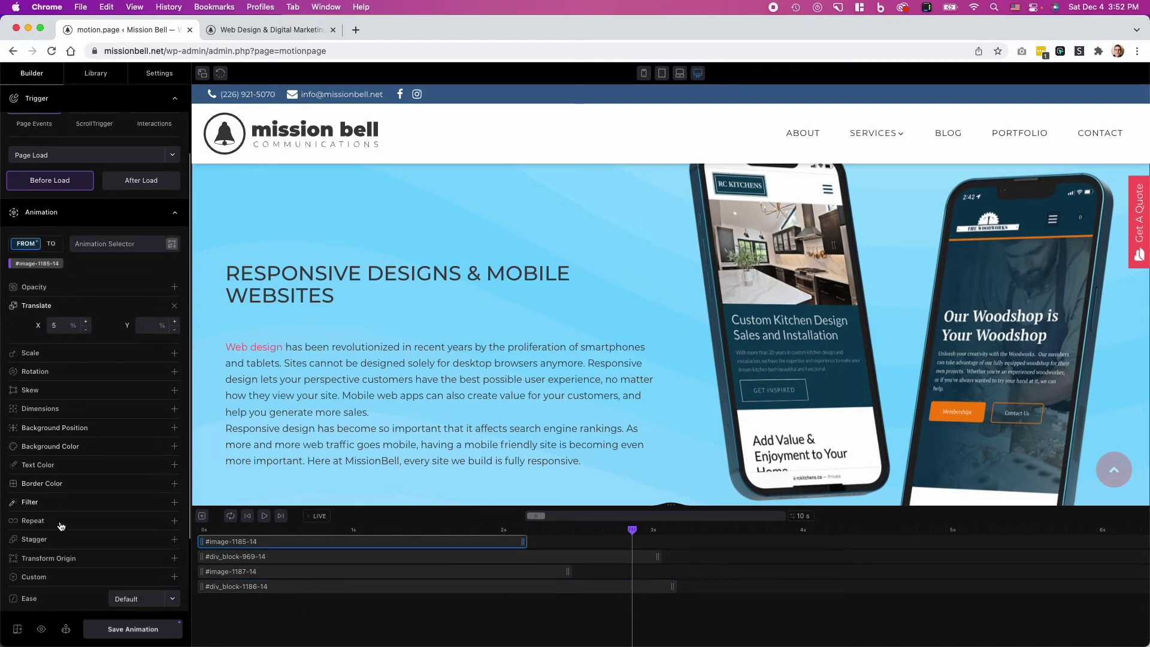
pyautogui.click(32, 520)
pyautogui.scroll(-2, 57, 521)
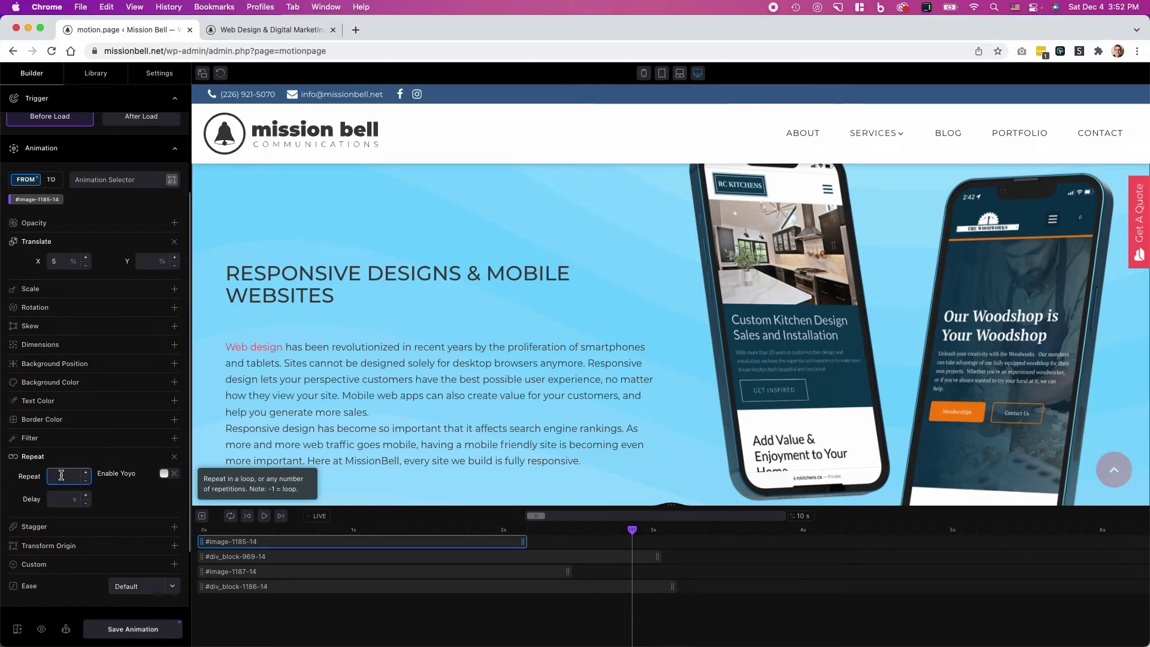
pyautogui.write('-1')
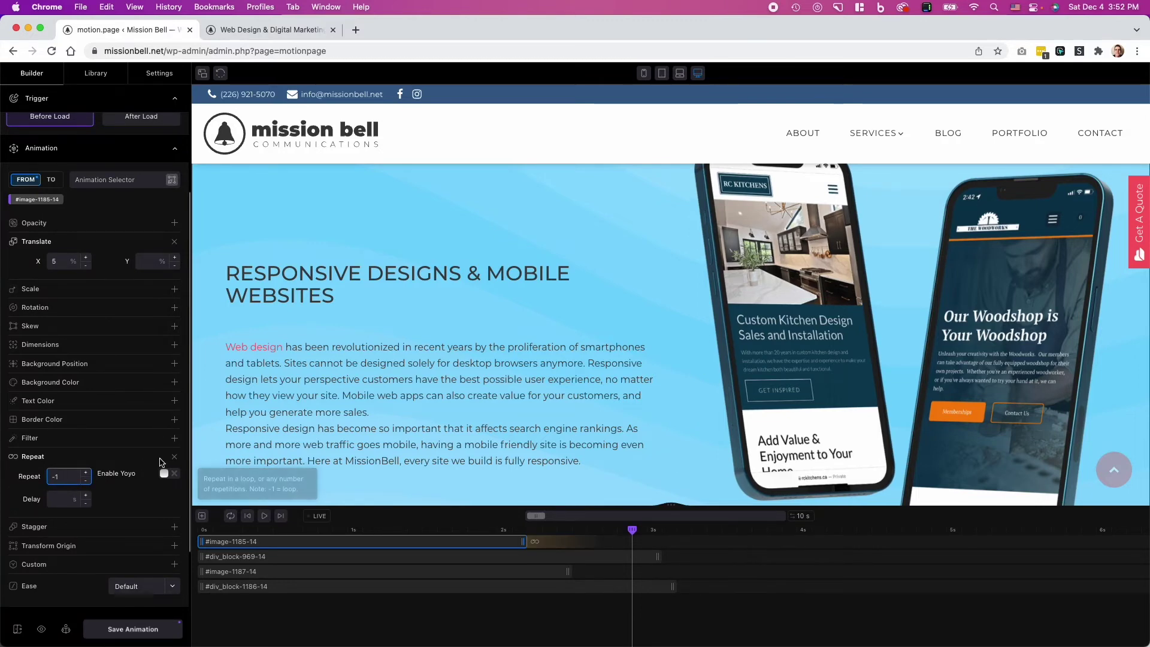
pyautogui.click(166, 474)
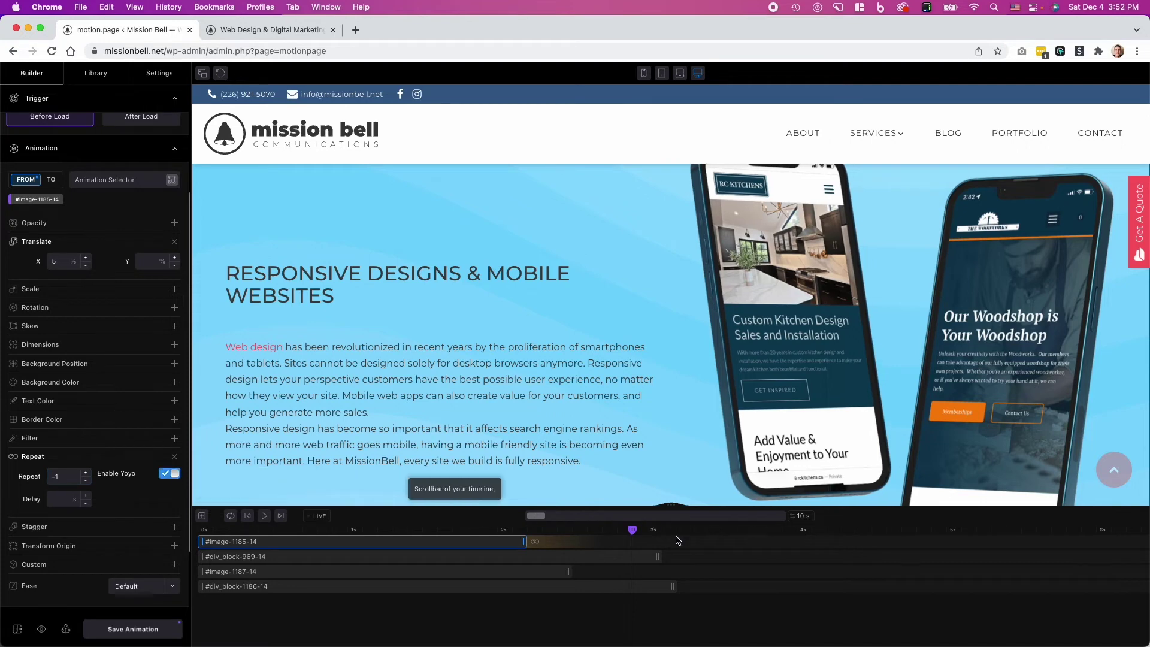
pyautogui.moveTo(633, 529); pyautogui.dragTo(350, 529)
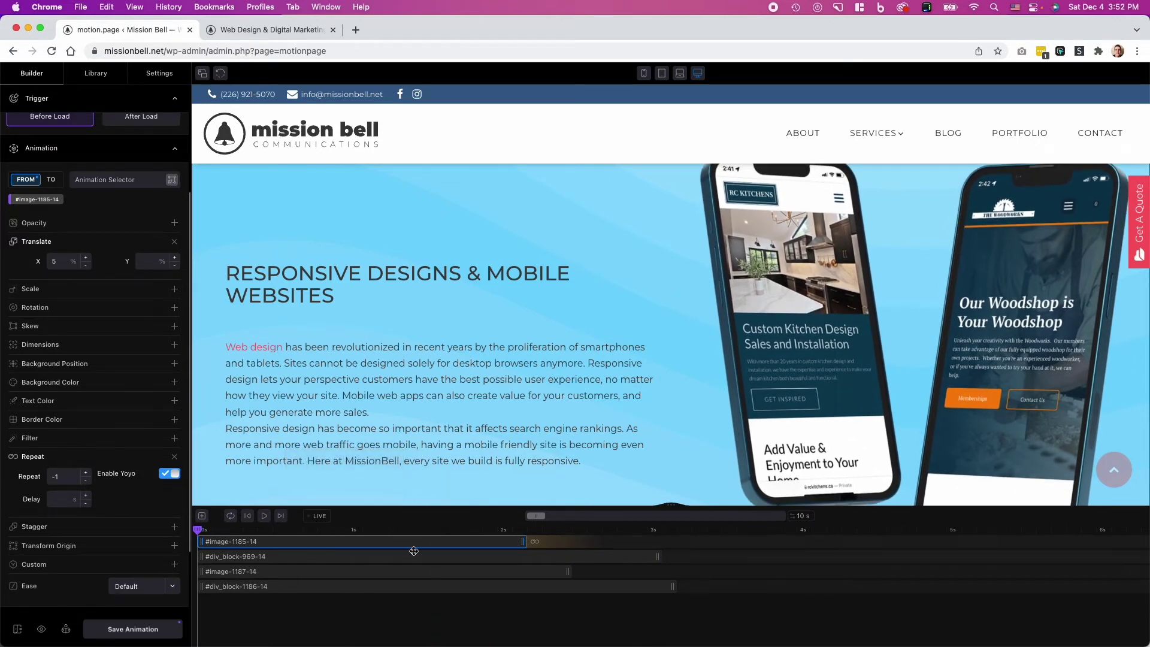
# Step: Give #div_block-969-14 repeat -1 with yoyo enabled and play the preview
pyautogui.click(423, 557)
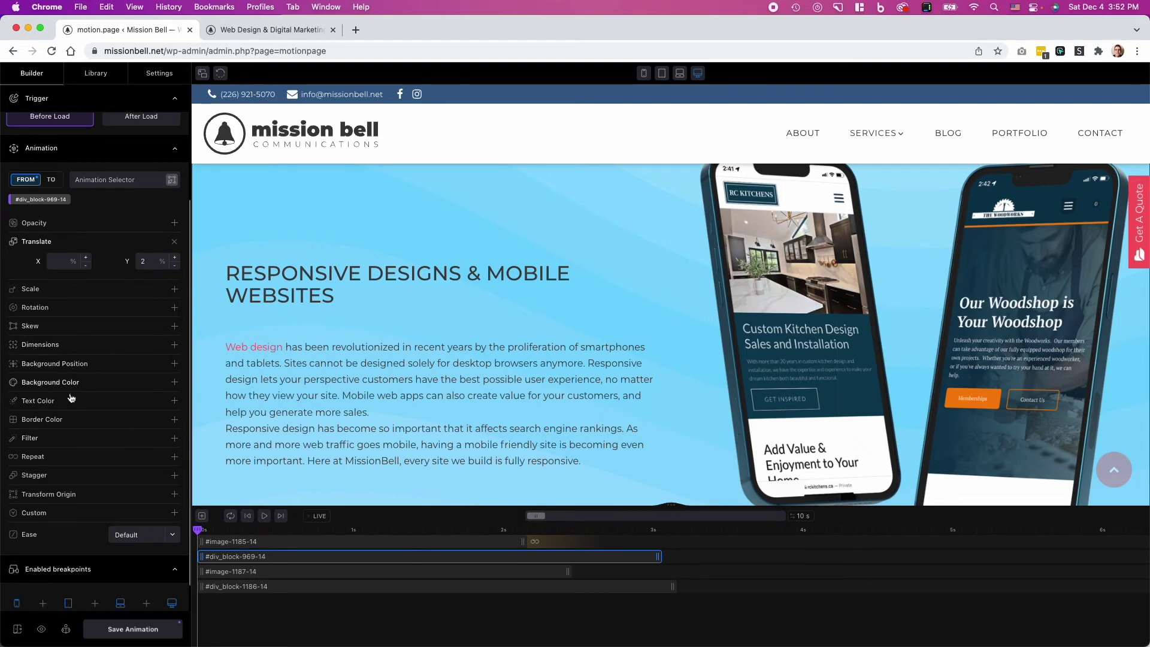
pyautogui.click(33, 456)
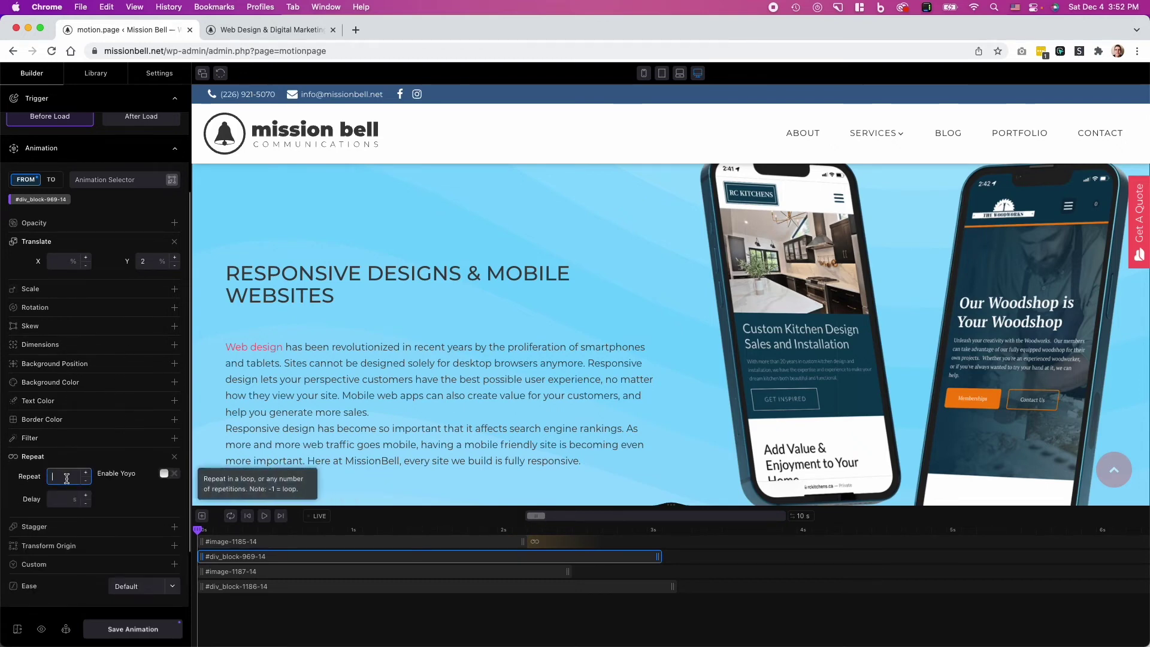
pyautogui.write('-1')
pyautogui.click(165, 474)
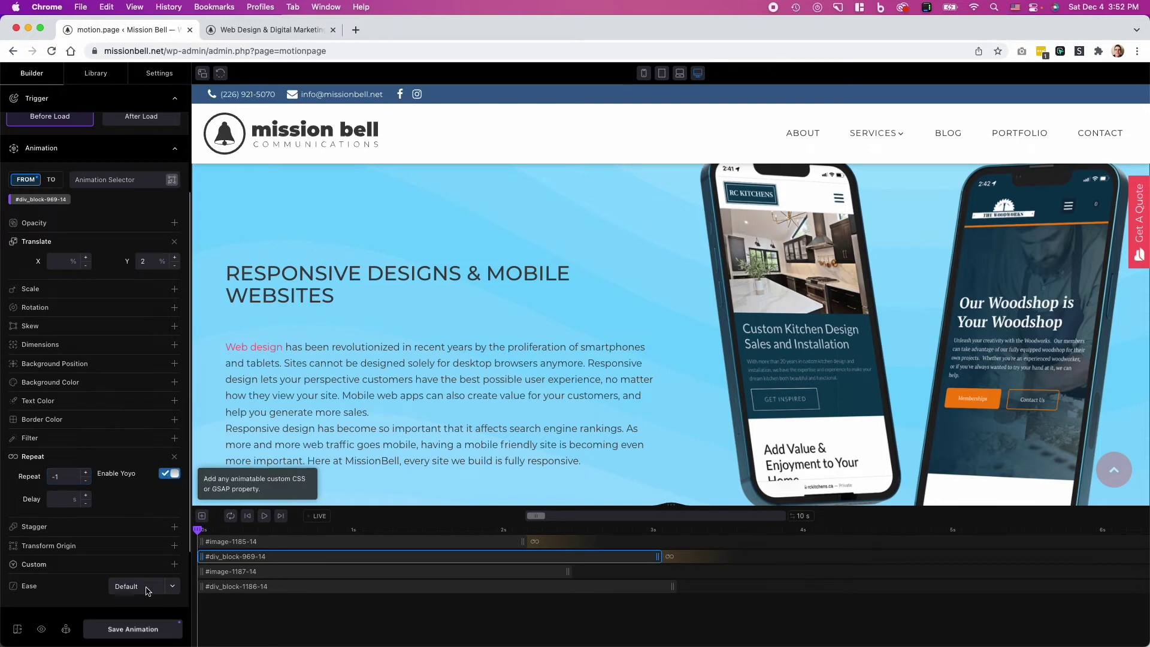
pyautogui.scroll(-2, 135, 503)
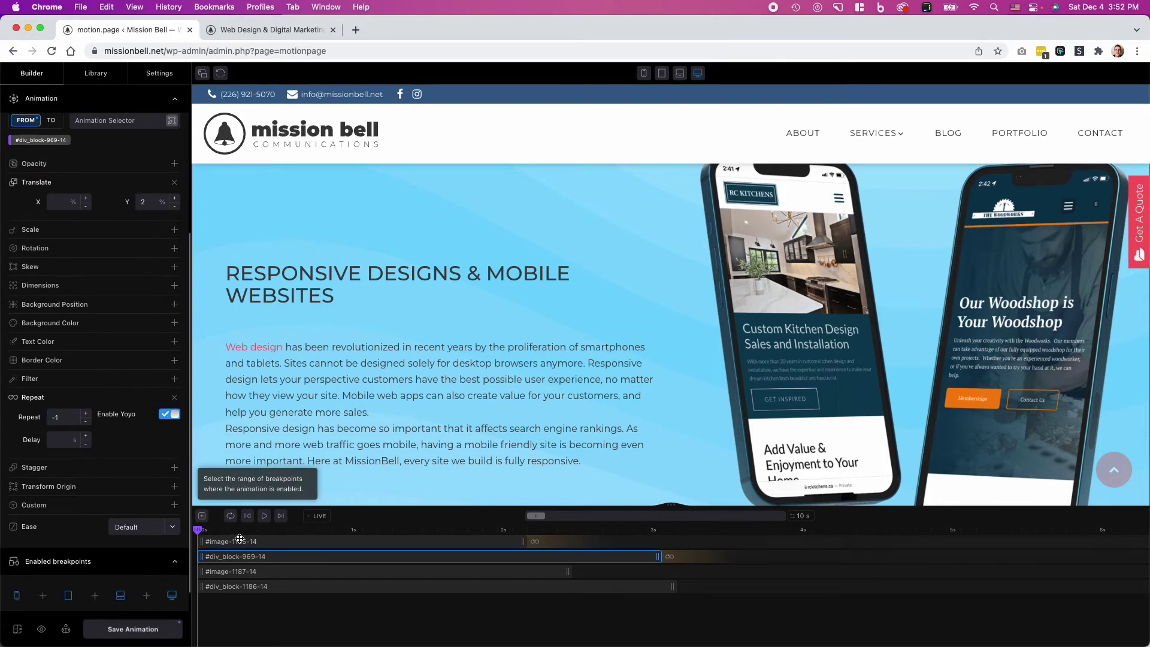
pyautogui.scroll(-2, 410, 370)
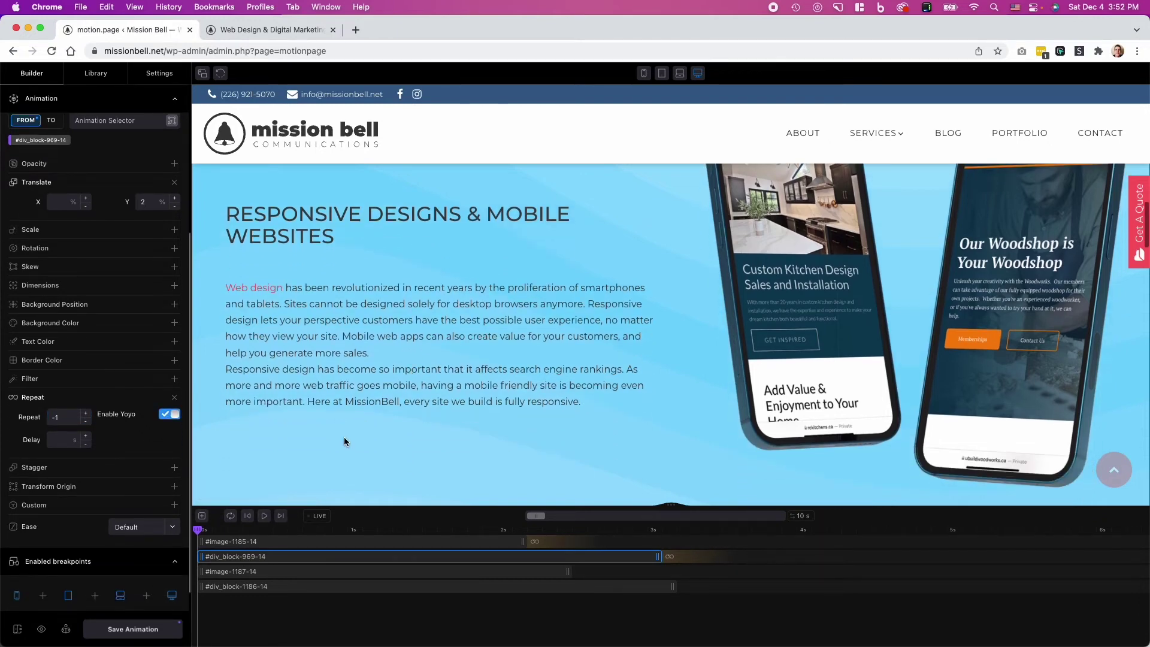
pyautogui.click(266, 516)
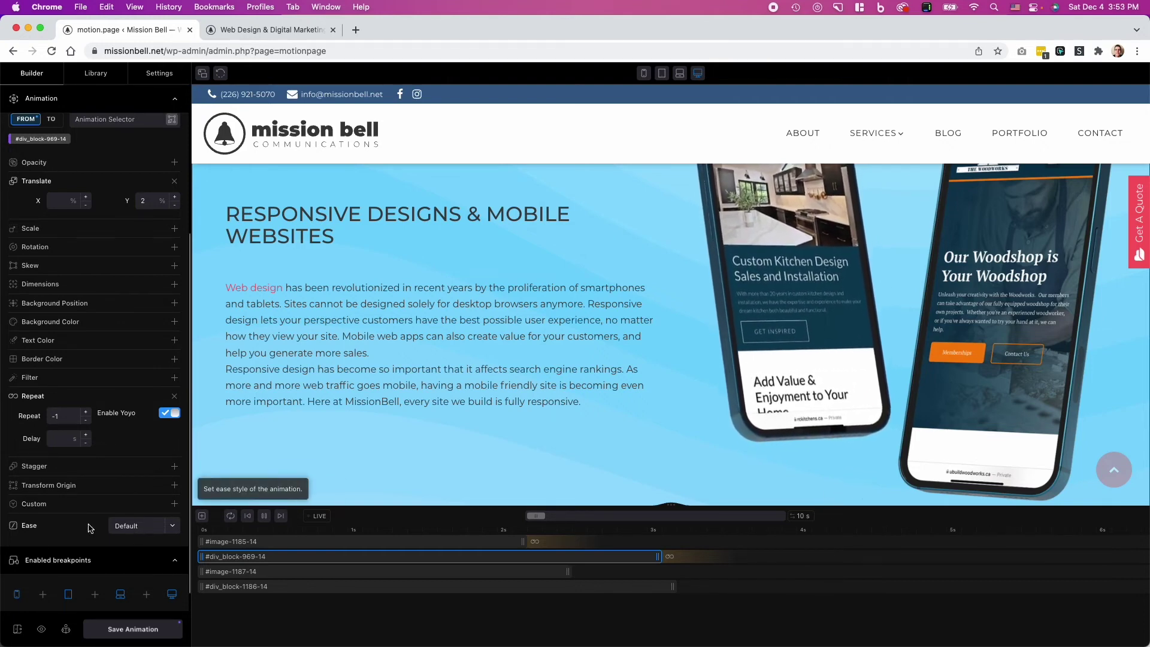
# Step: Set #div_block-969-14's ease to Sine and add a custom 'ease' property
pyautogui.click(175, 528)
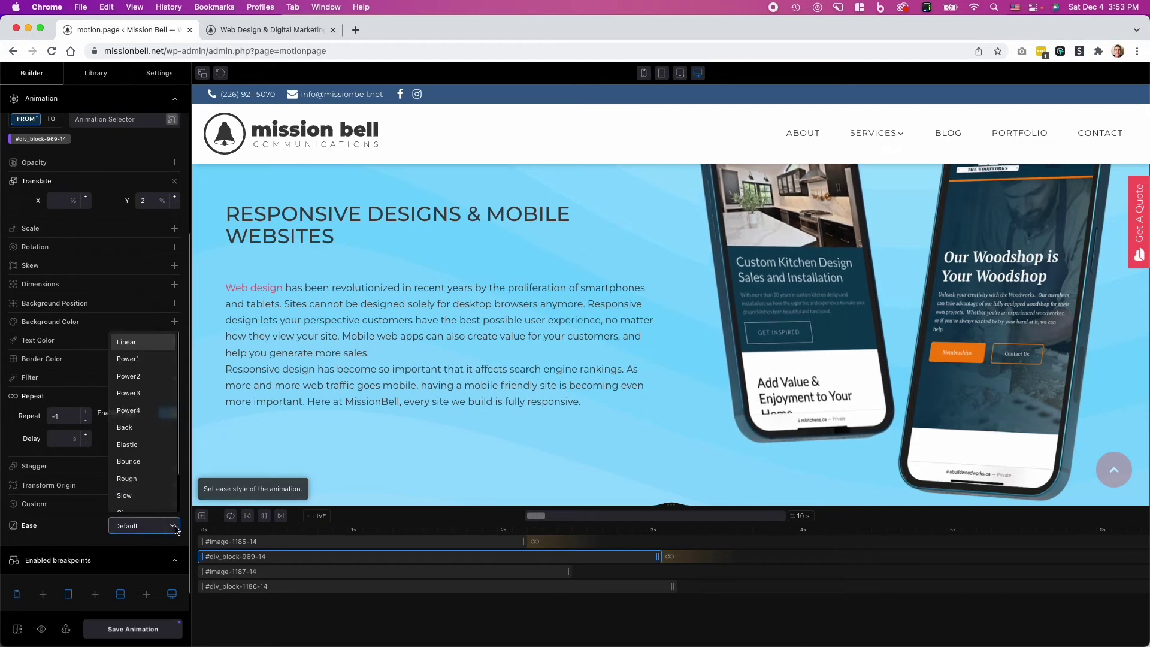
pyautogui.scroll(-3, 144, 449)
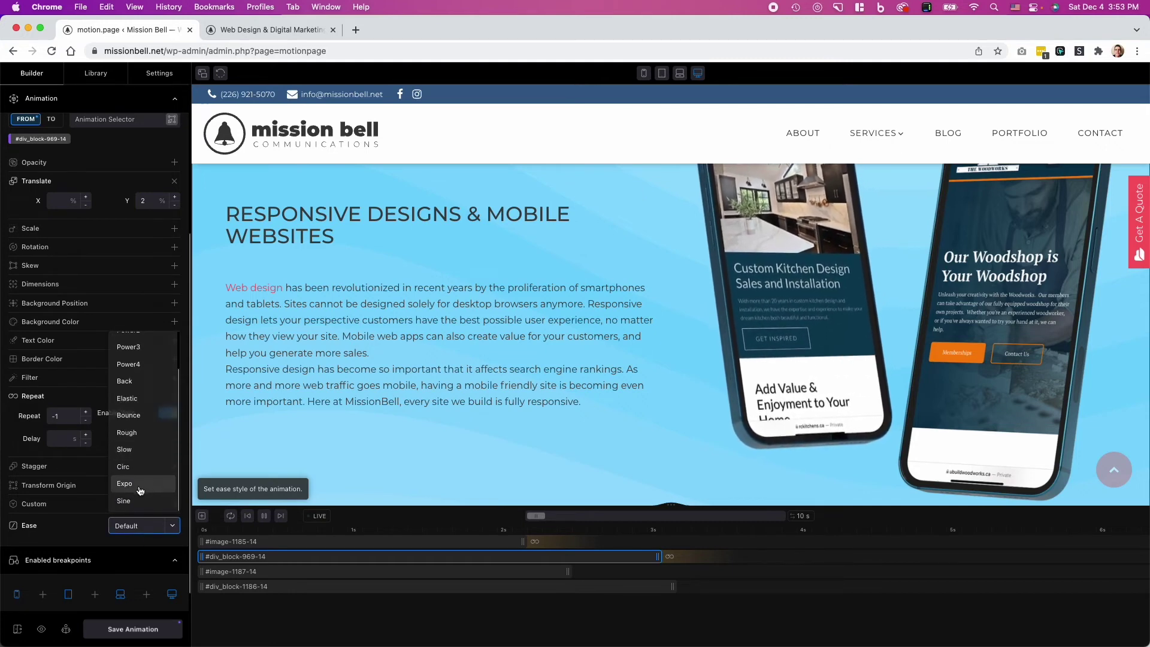
pyautogui.click(136, 503)
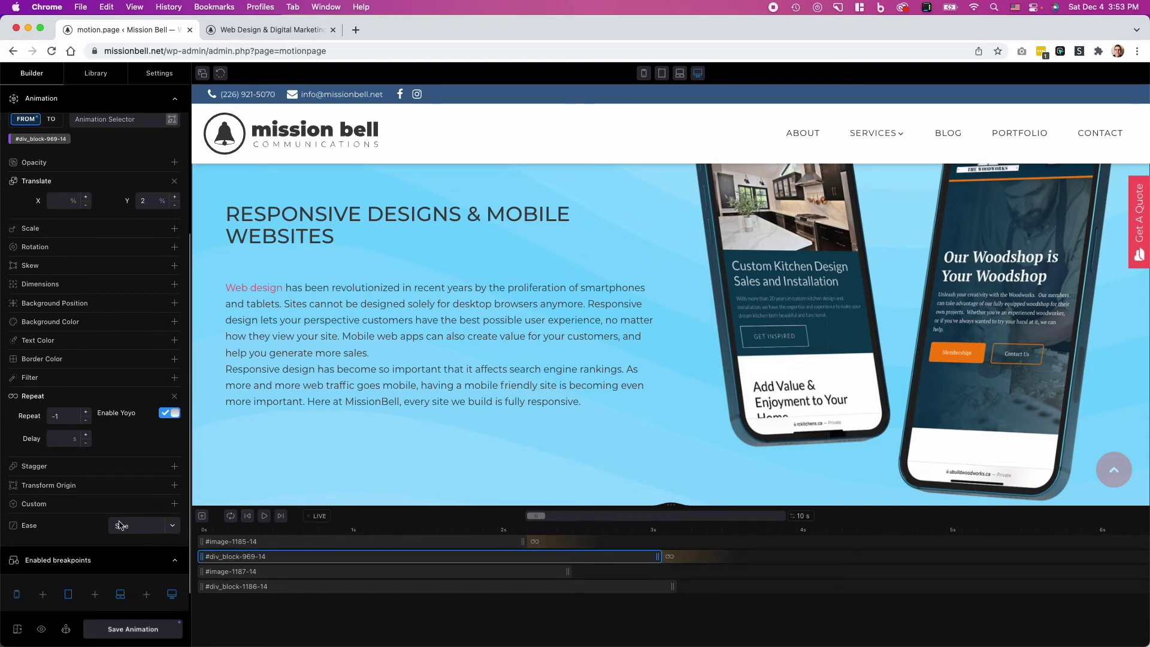
pyautogui.click(56, 504)
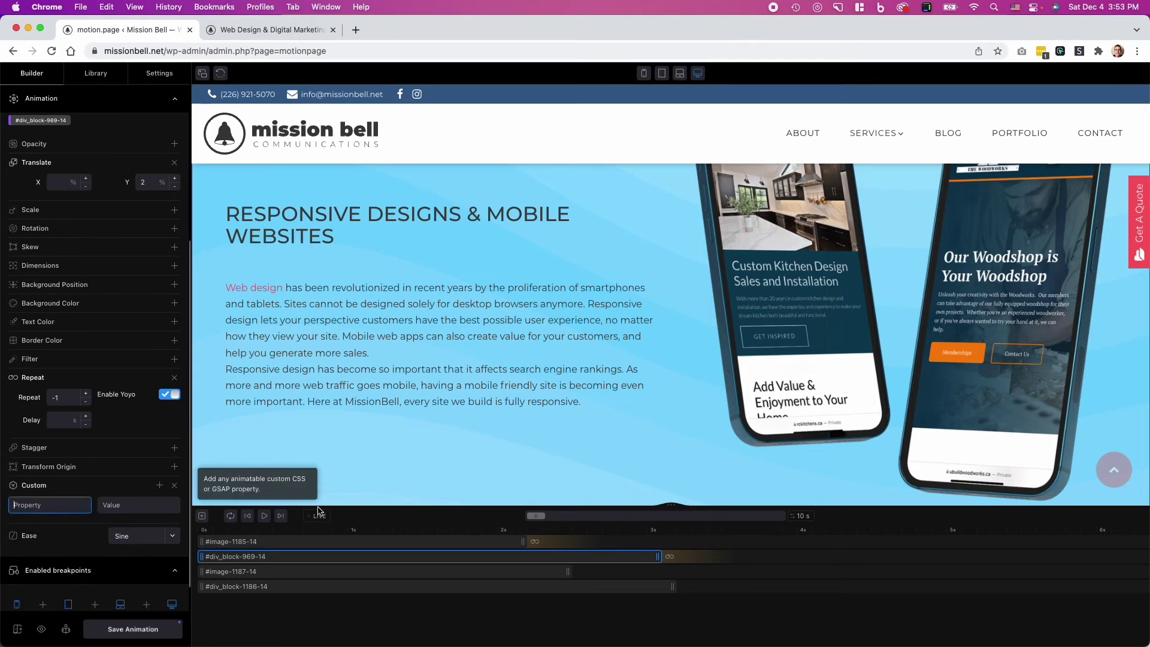
pyautogui.write('ease')
pyautogui.press('Tab')
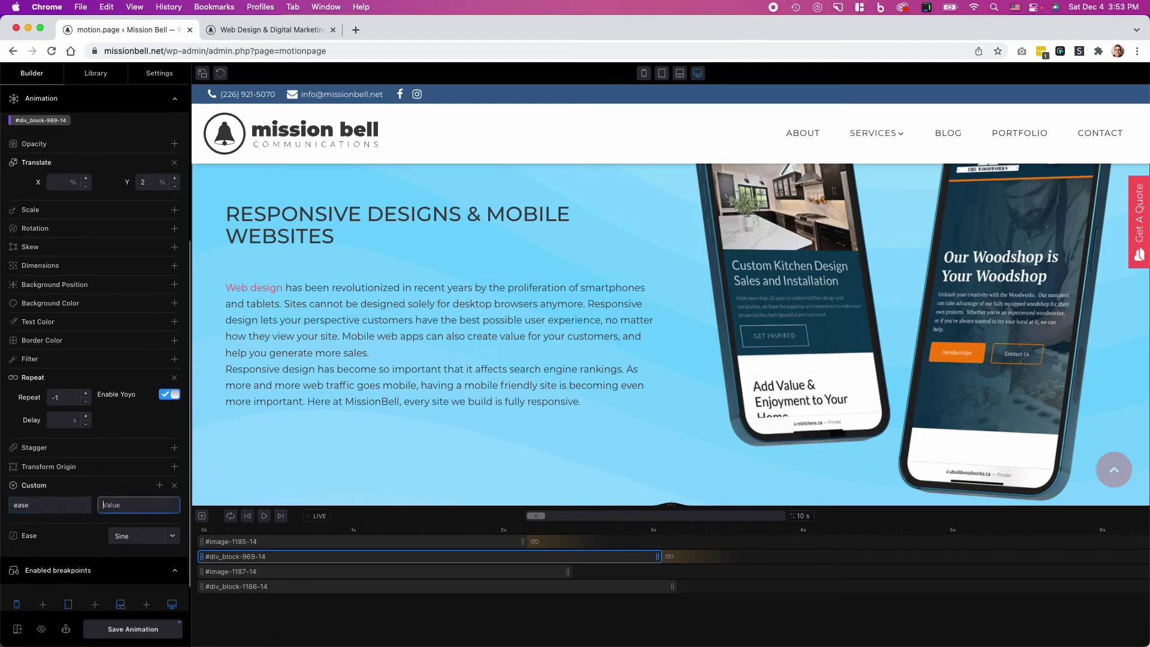
pyautogui.write('sine.')
pyautogui.write('inOut')
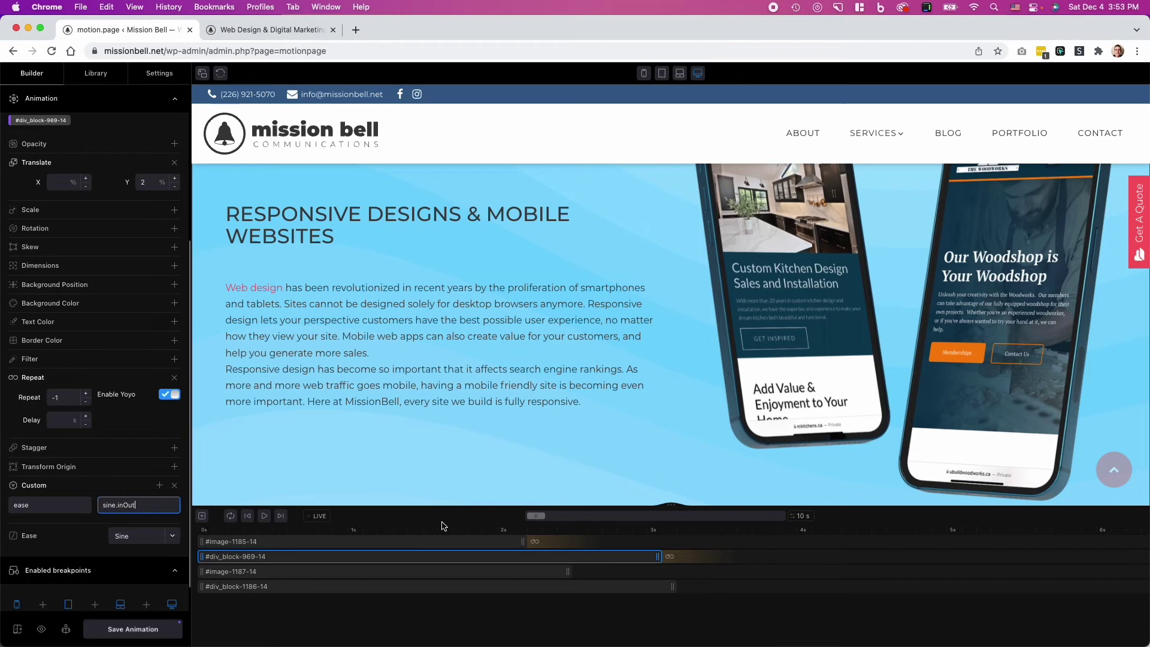
# Step: Add a custom ease of sine.inOut to #image-1185-14 and replay the preview
pyautogui.click(404, 541)
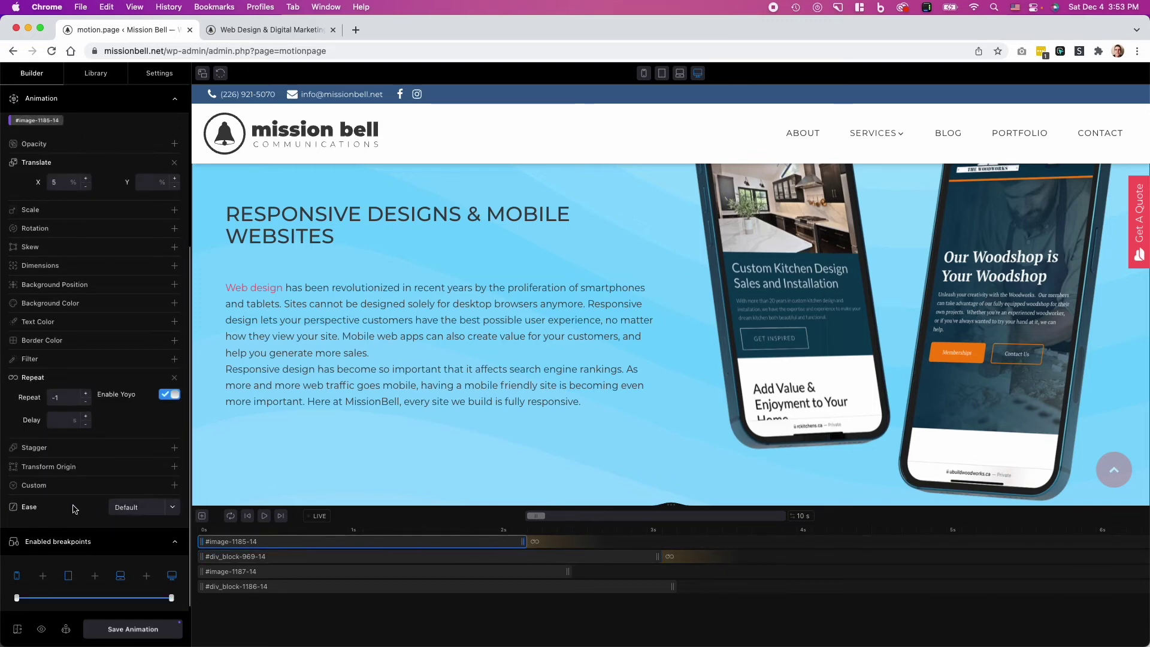
pyautogui.click(47, 488)
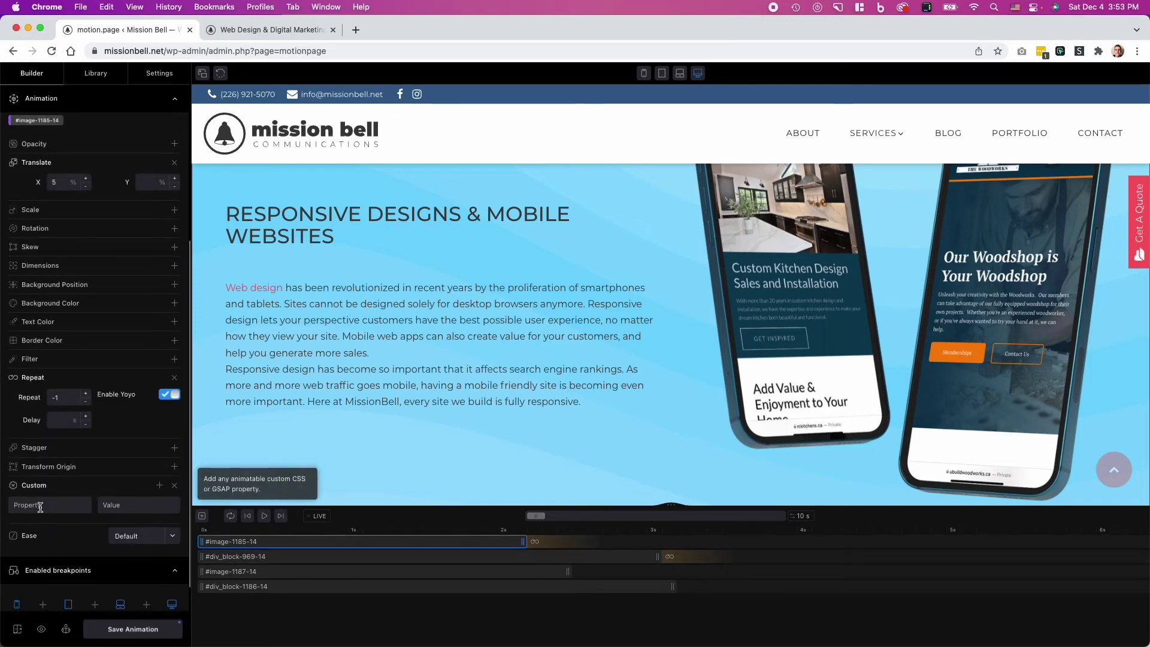
pyautogui.write('ease')
pyautogui.click(140, 506)
pyautogui.write('s')
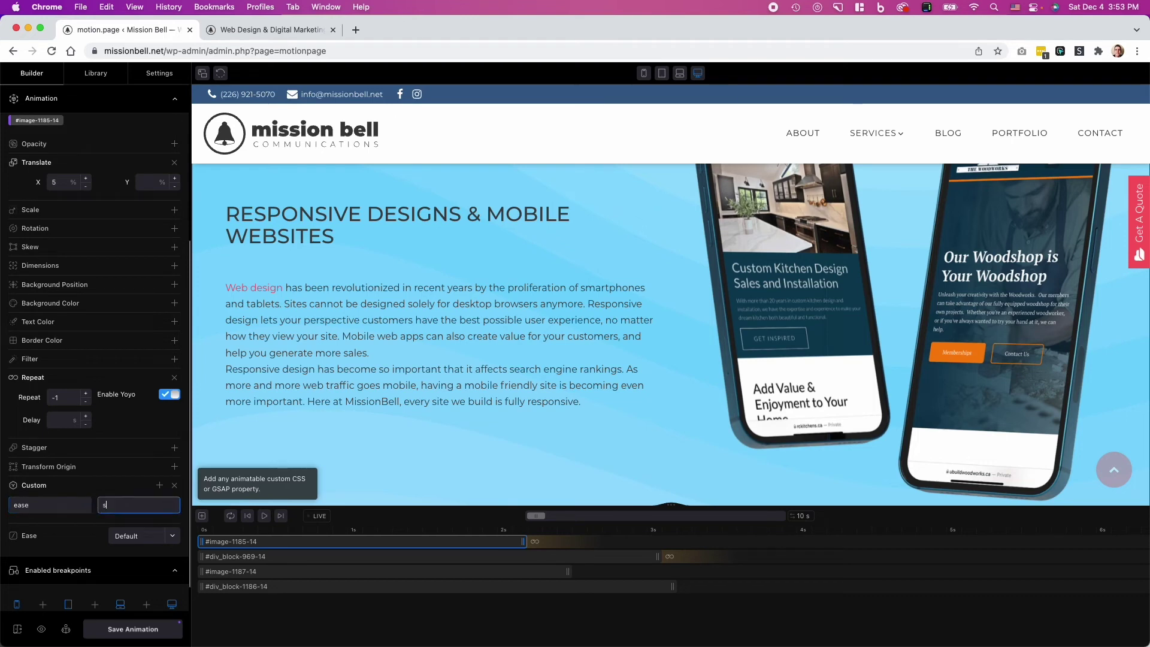
pyautogui.write('ine.inOut')
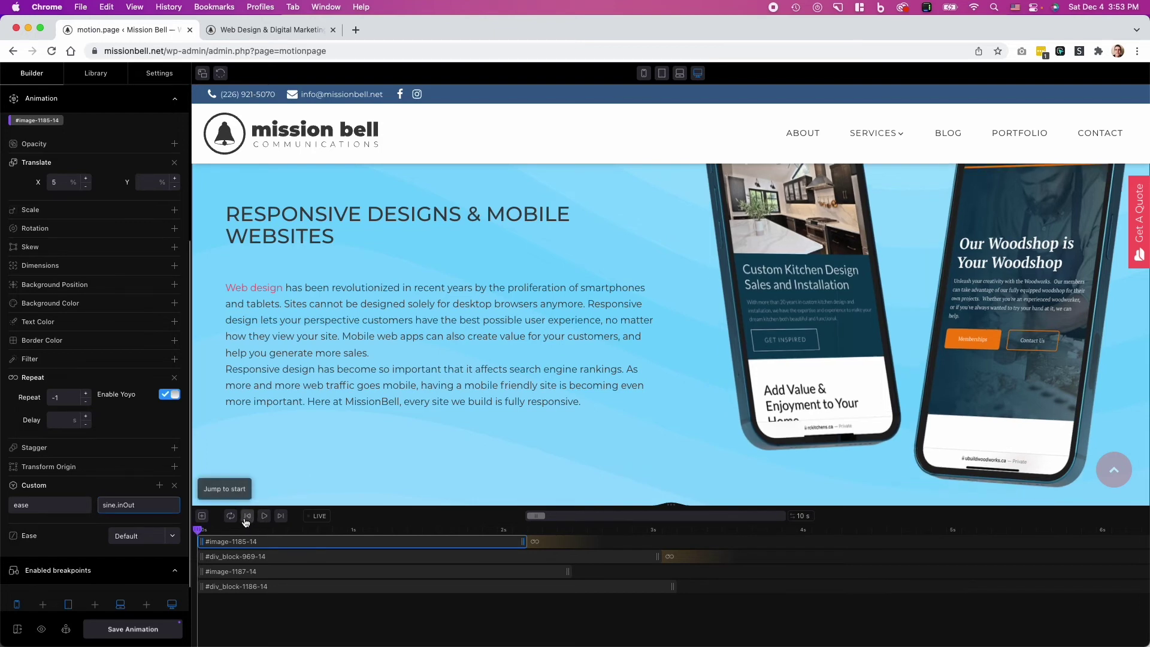
pyautogui.click(263, 515)
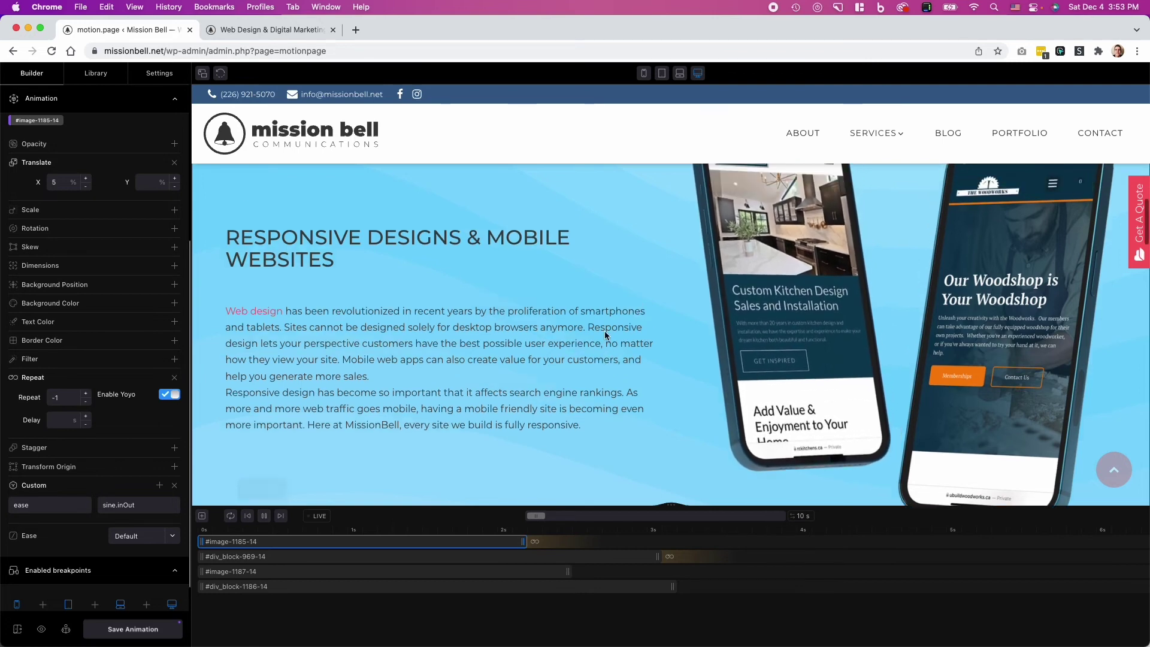
pyautogui.scroll(2, 605, 332)
pyautogui.scroll(-2, 605, 337)
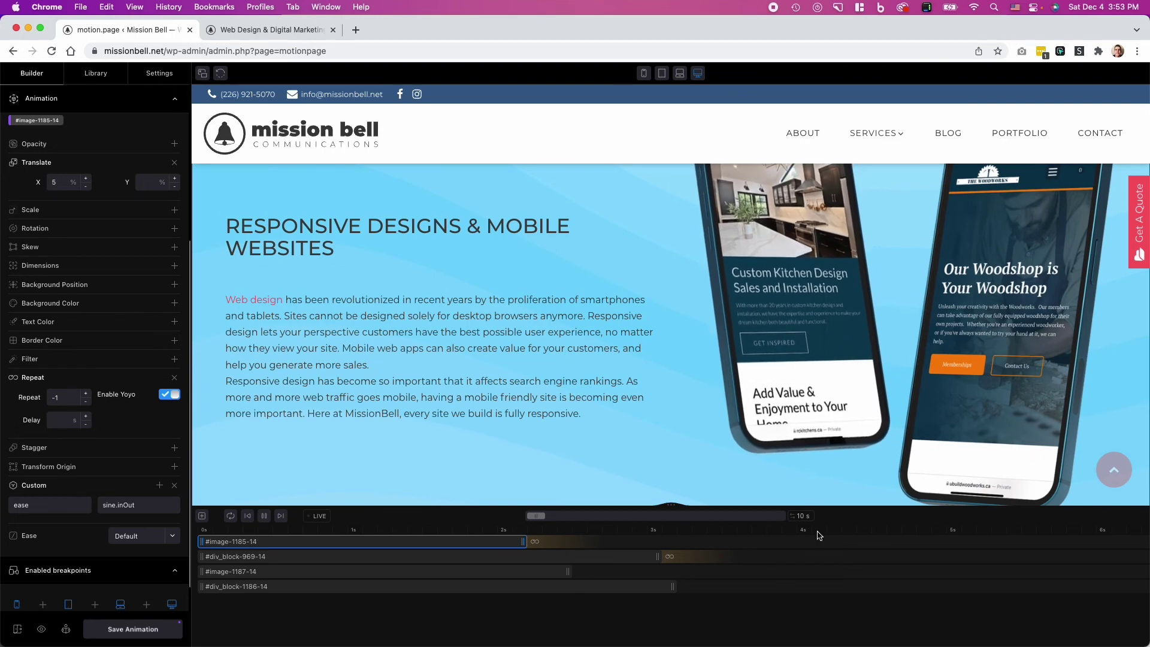
pyautogui.scroll(-1, 1004, 455)
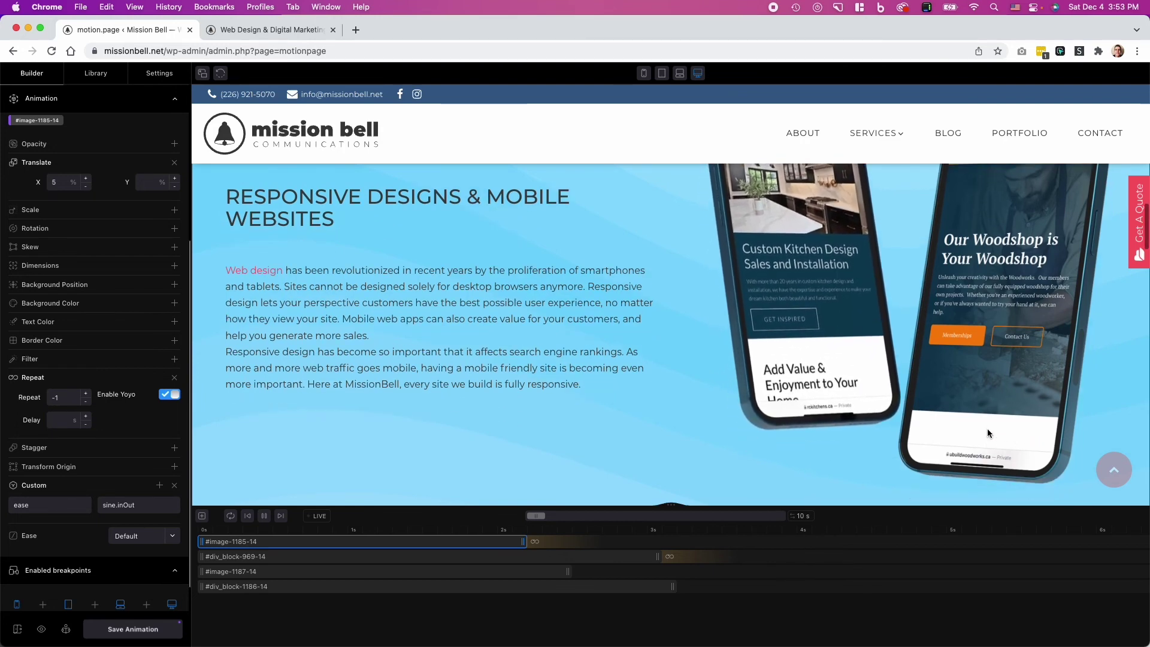
# Step: Set #image-1187-14 to repeat -1 with yoyo enabled
pyautogui.click(465, 572)
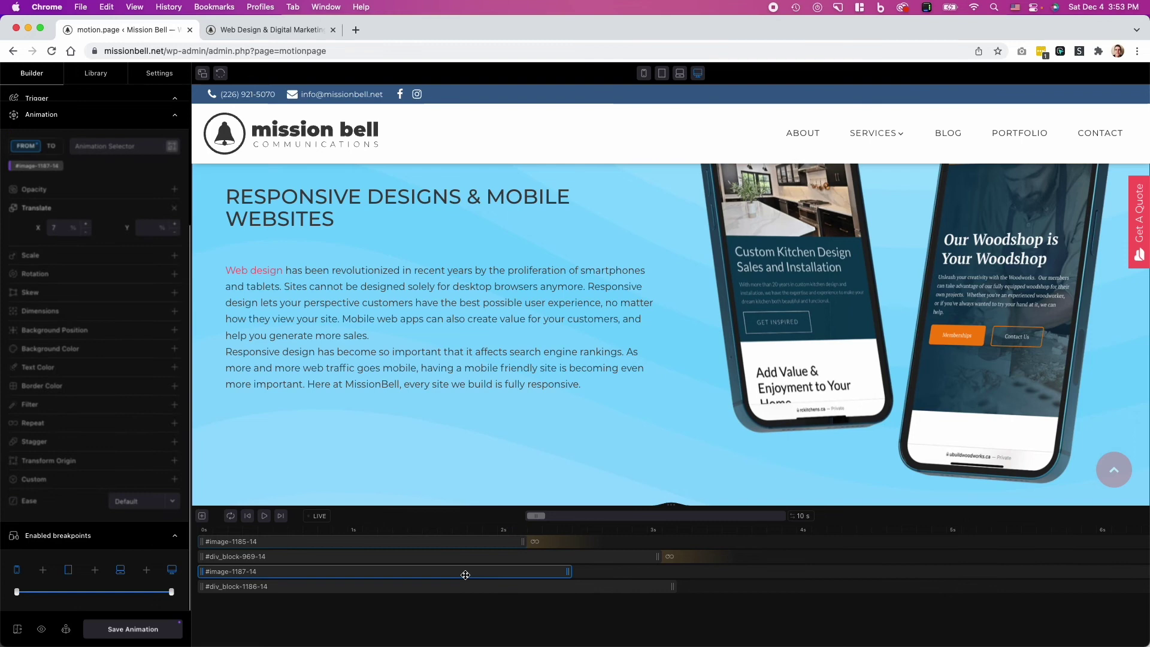
pyautogui.click(74, 424)
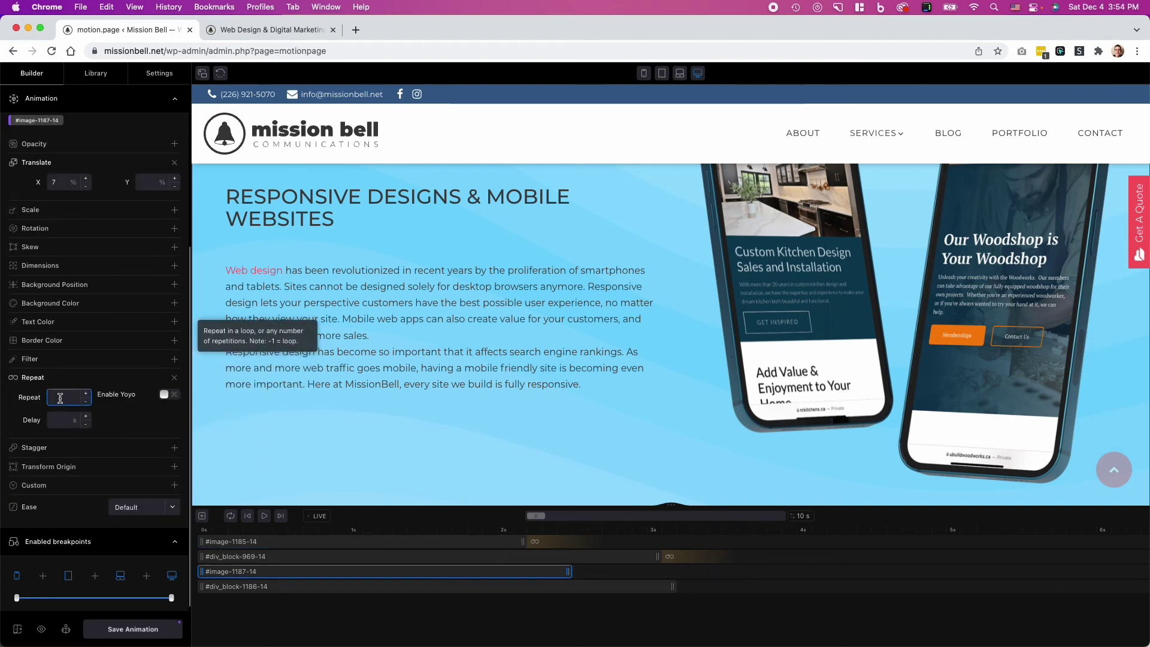
pyautogui.write('-1')
pyautogui.click(166, 395)
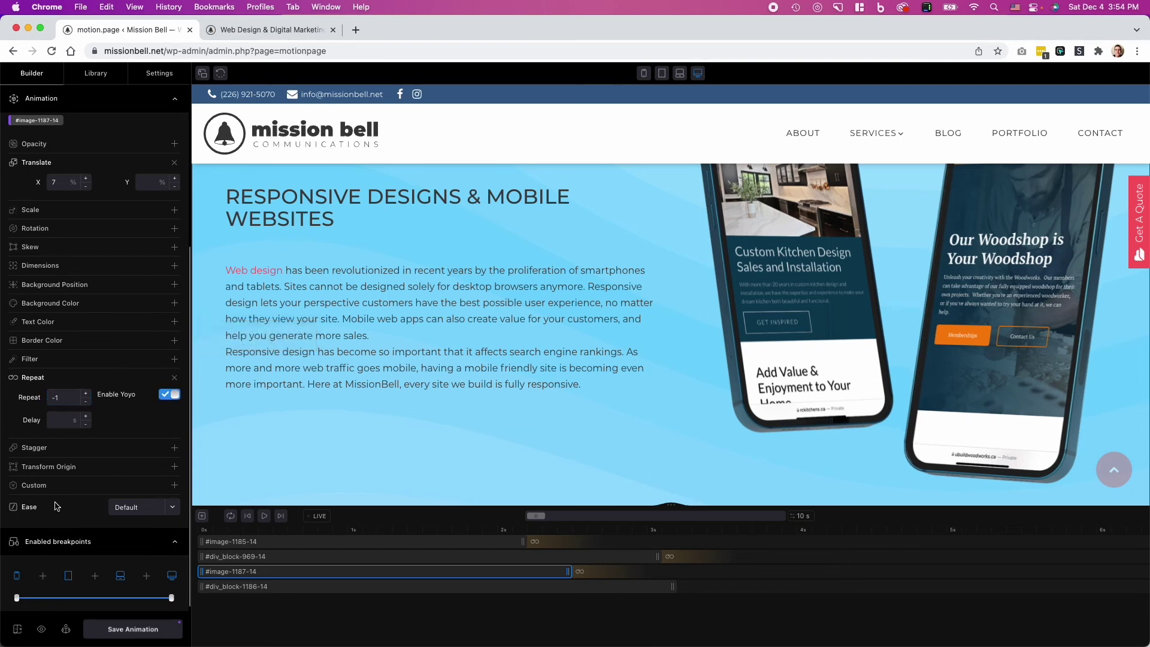
# Step: Give #image-1187-14 a custom ease property of sine.inOut
pyautogui.click(53, 484)
pyautogui.write('ease')
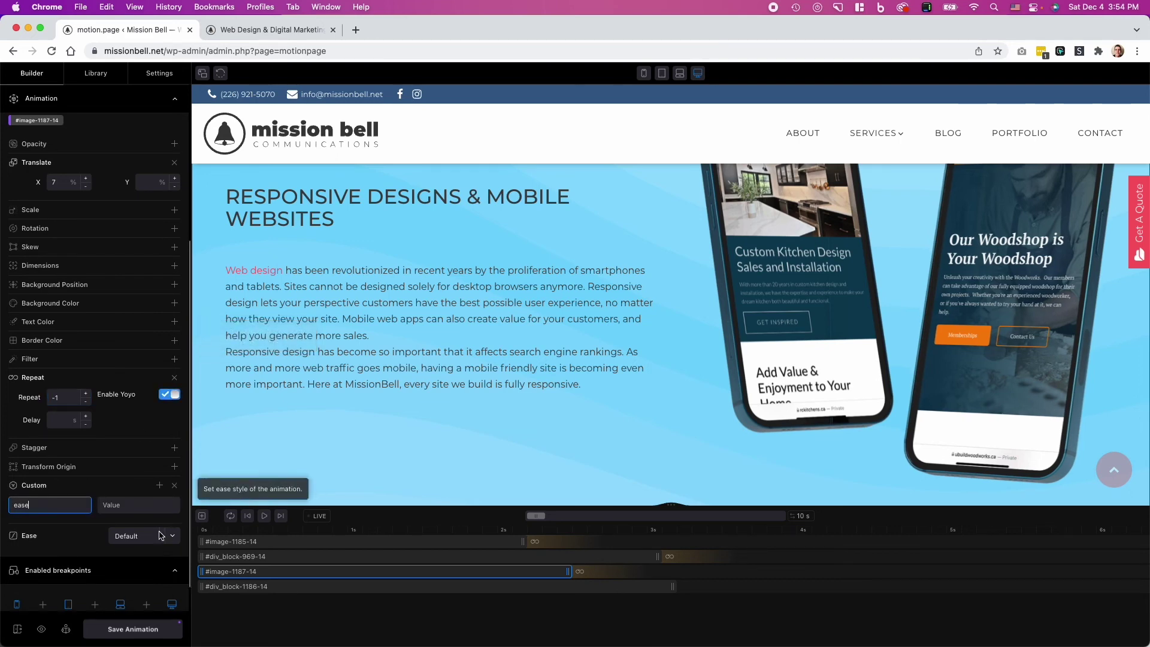
pyautogui.write('ine')
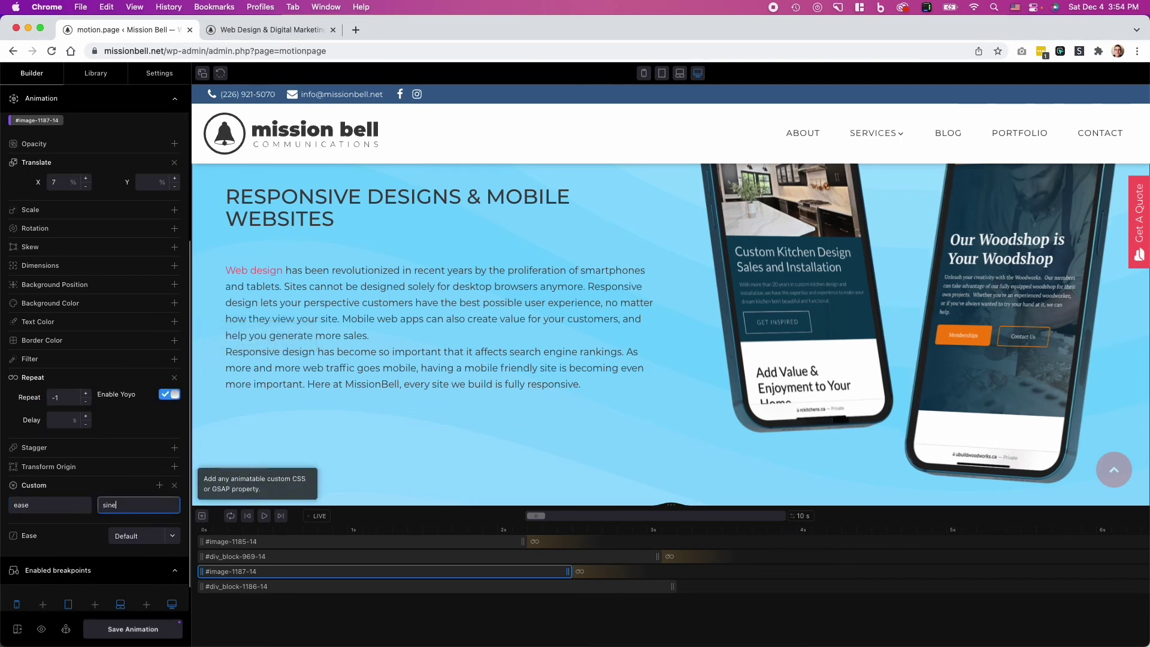
pyautogui.write('.nOUt')
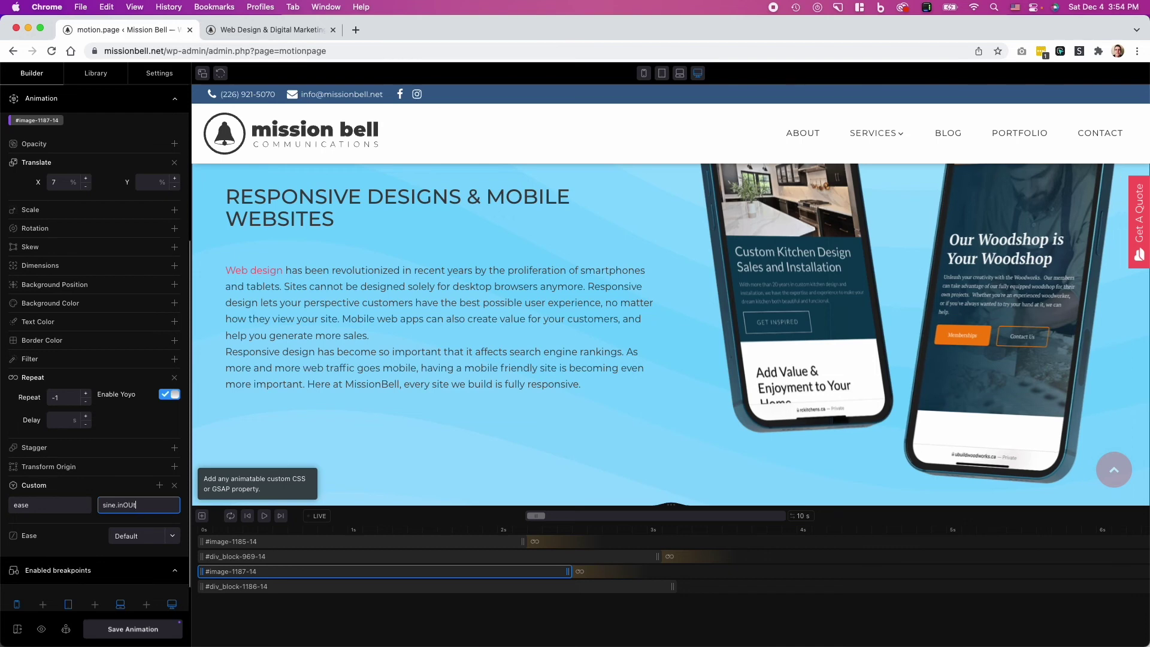
pyautogui.press('BackSpace')
pyautogui.press('BackSpace')
pyautogui.write('u')
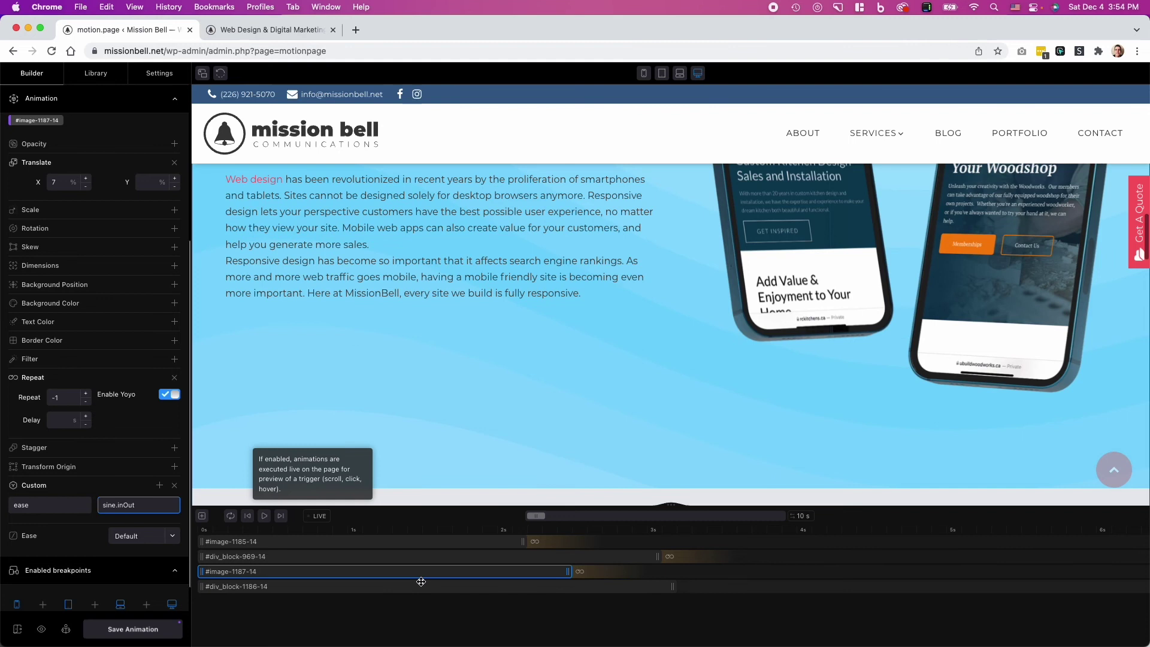
pyautogui.click(325, 587)
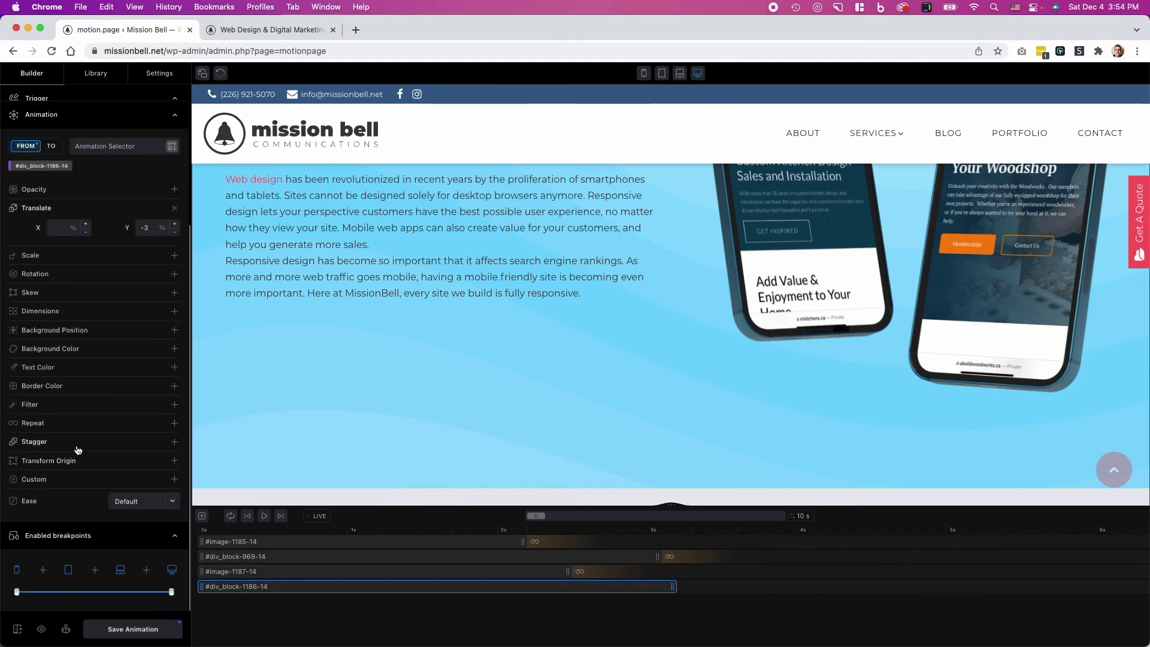
# Step: Give #div_block-1186-14 repeat -1, yoyo, and a custom sine.inOut ease
pyautogui.click(174, 422)
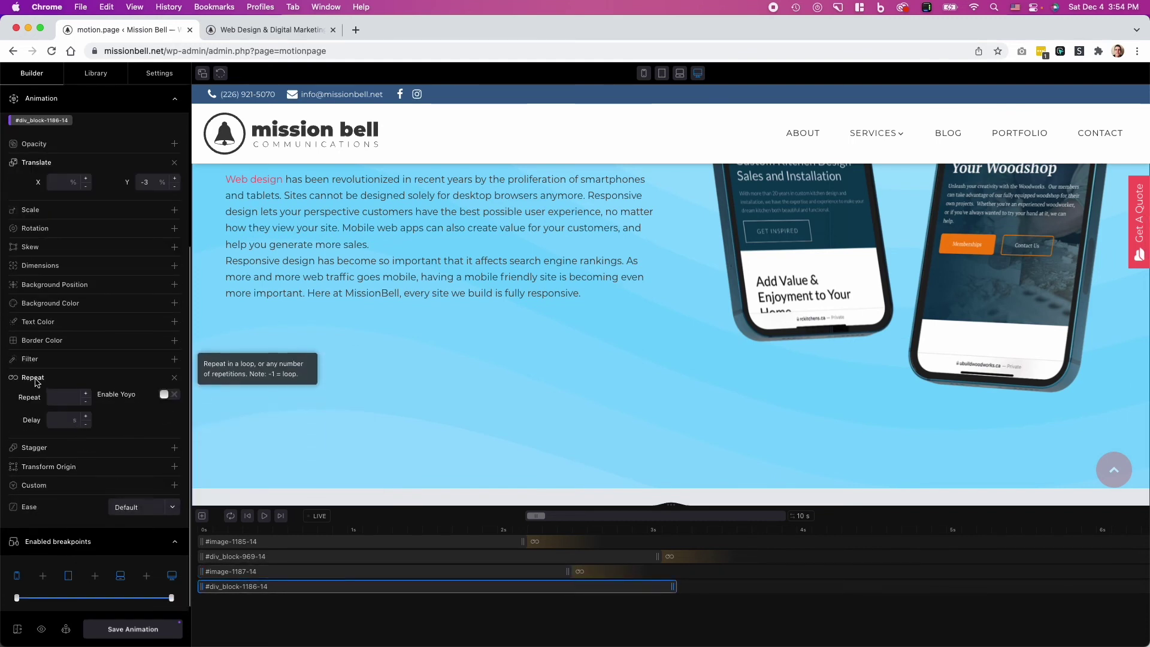
pyautogui.click(63, 396)
pyautogui.write('1')
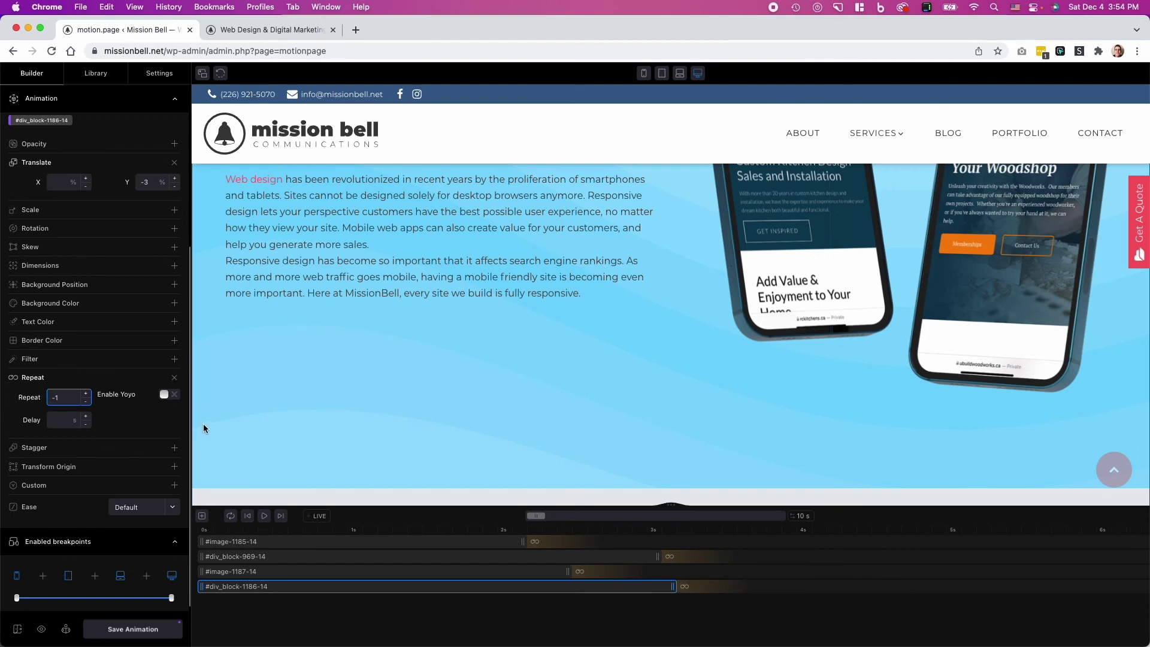
pyautogui.click(165, 395)
pyautogui.click(173, 486)
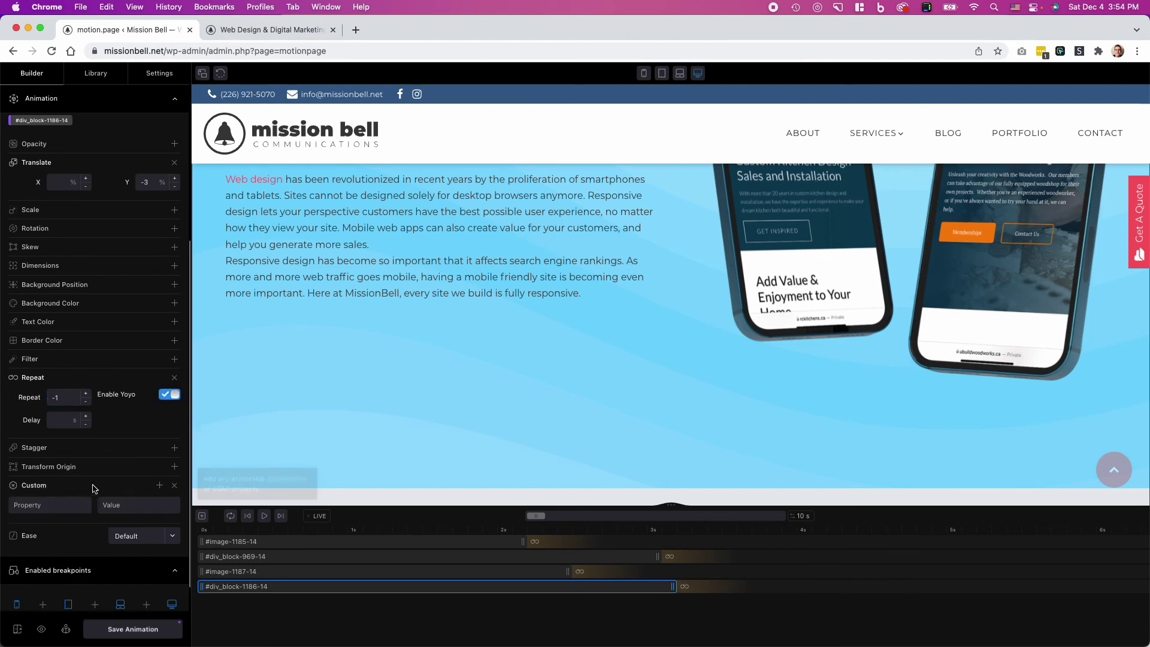
pyautogui.write('ease')
pyautogui.click(134, 506)
pyautogui.write('ine.in')
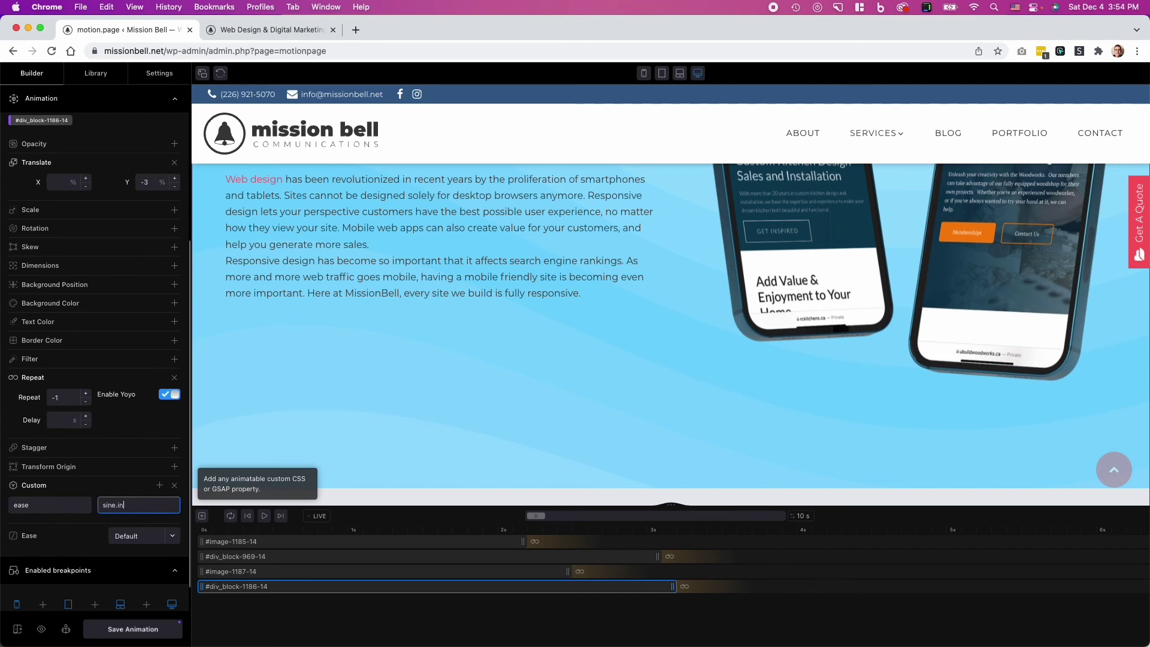
pyautogui.write('Out')
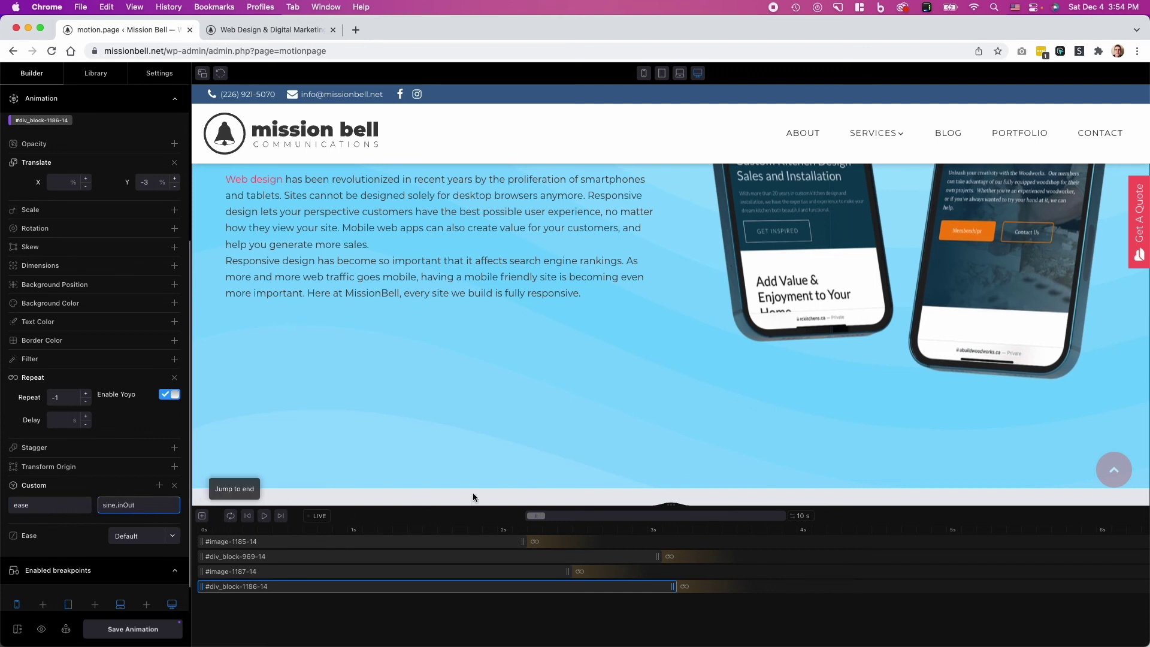
pyautogui.scroll(4, 400, 491)
pyautogui.scroll(1, 432, 473)
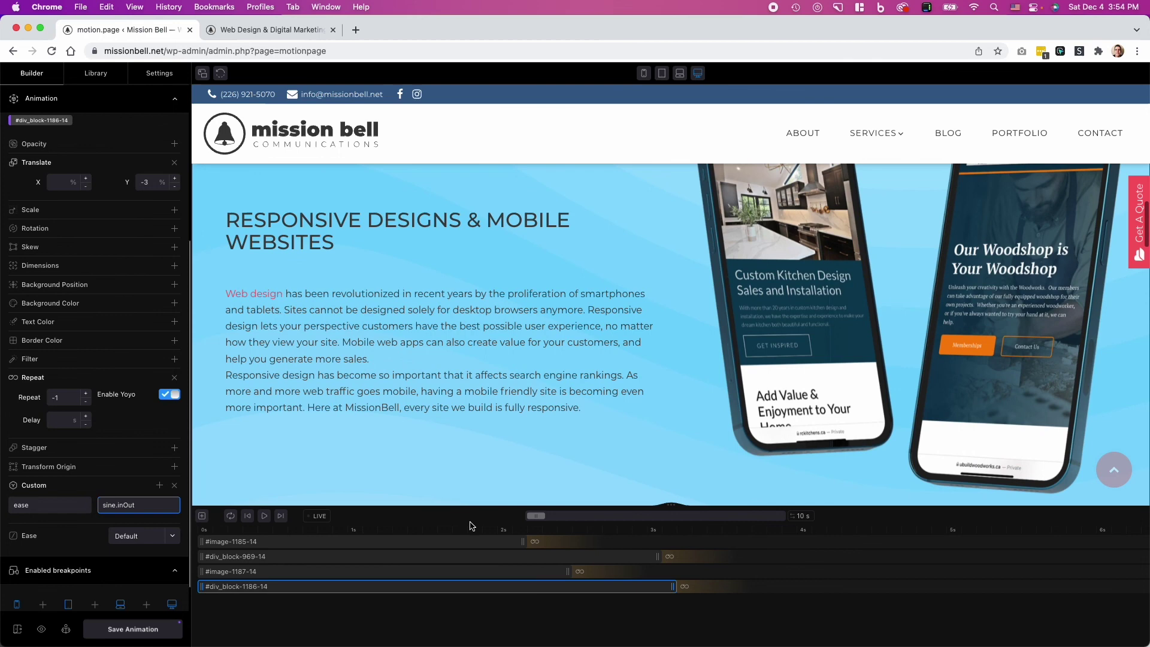
# Step: Replay the four looping phones from the start in an enlarged preview, then save
pyautogui.click(247, 517)
pyautogui.click(266, 518)
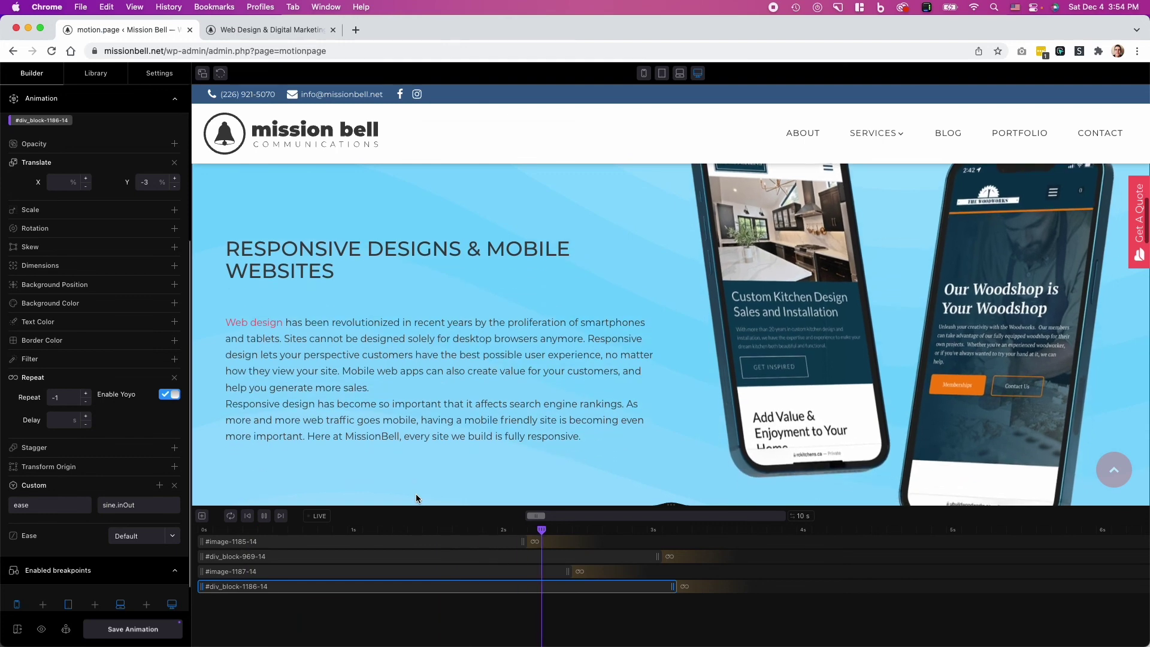
pyautogui.moveTo(671, 505); pyautogui.dragTo(672, 611)
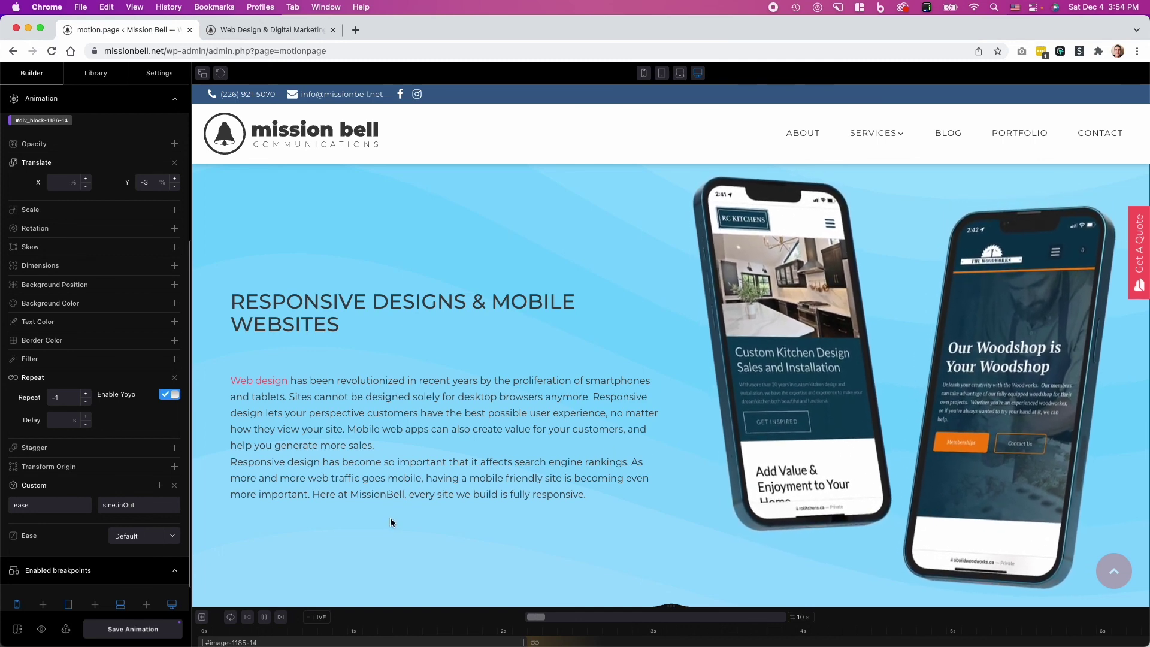
pyautogui.scroll(-3, 390, 522)
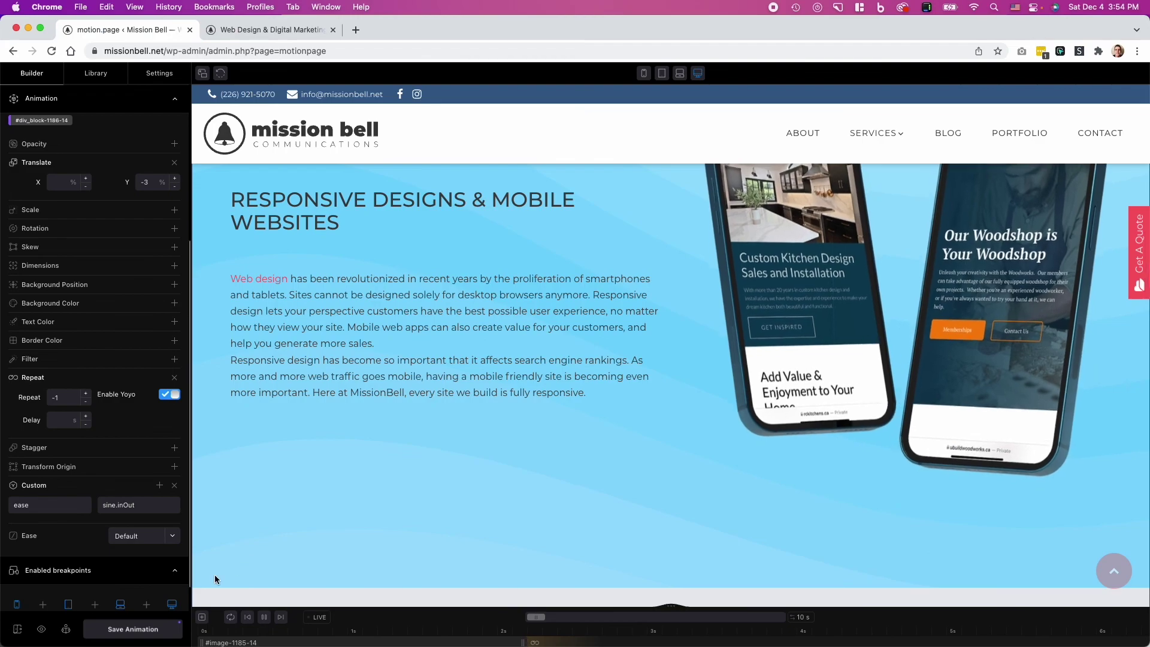
pyautogui.click(132, 629)
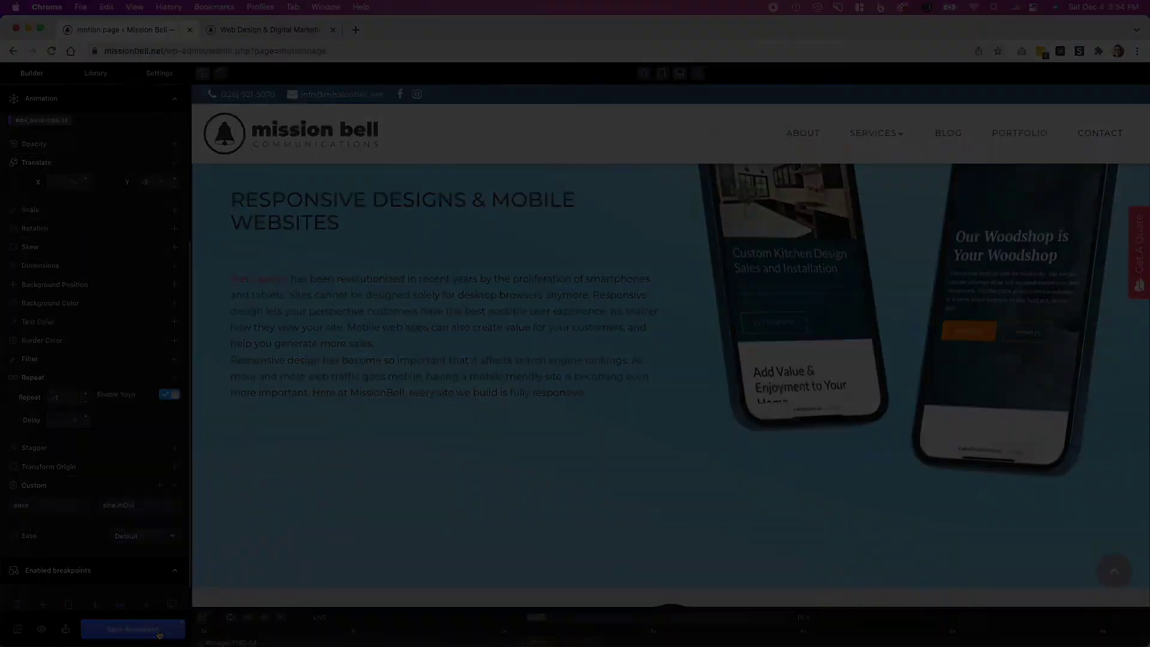